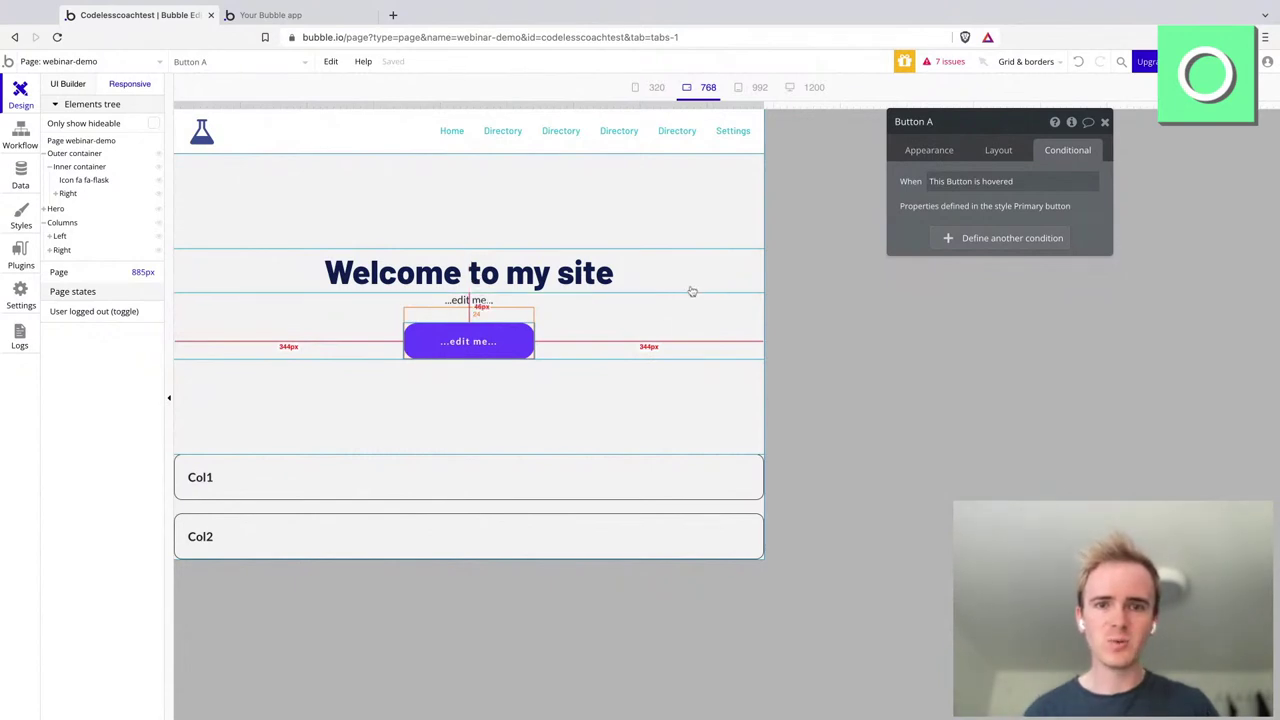
- Check the hero button's hover effect in the page preview, then examine its condition and appearance settings in the editor
{"action": "left_click", "coordinate": [80, 86]}
{"action": "left_click", "coordinate": [290, 15]}
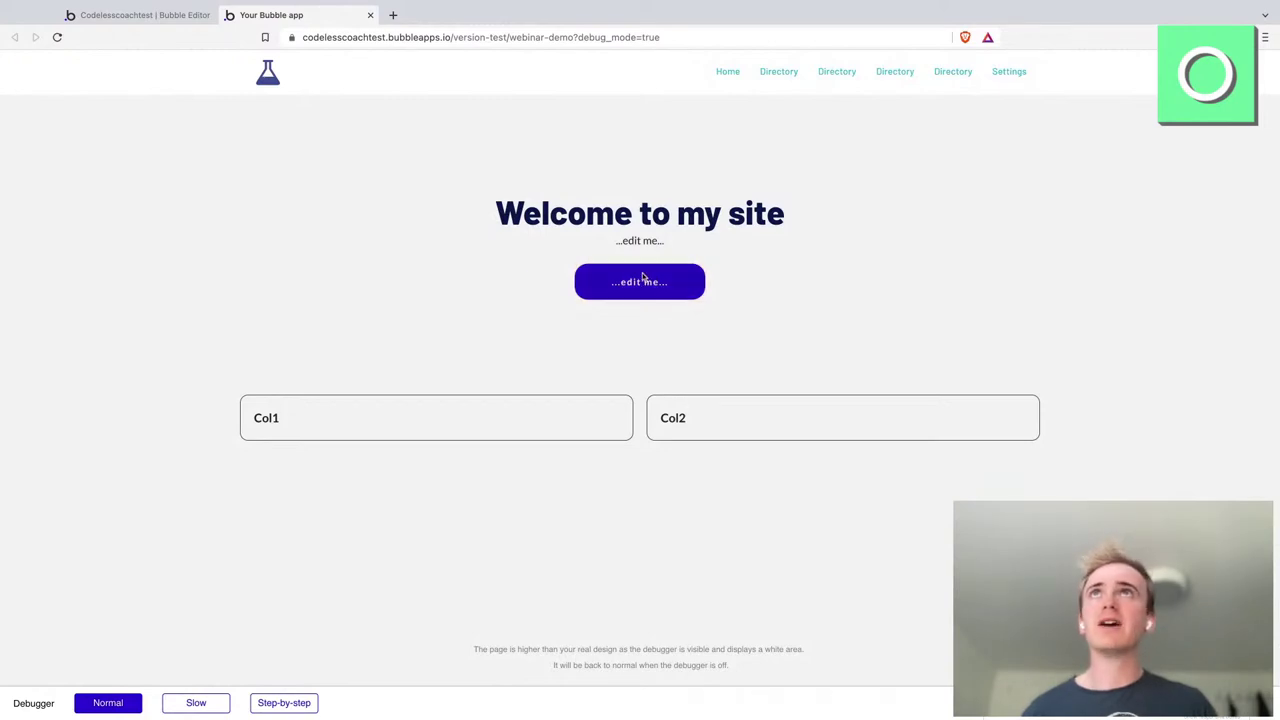
{"action": "key", "text": "ctrl+1"}
{"action": "left_click", "coordinate": [717, 300]}
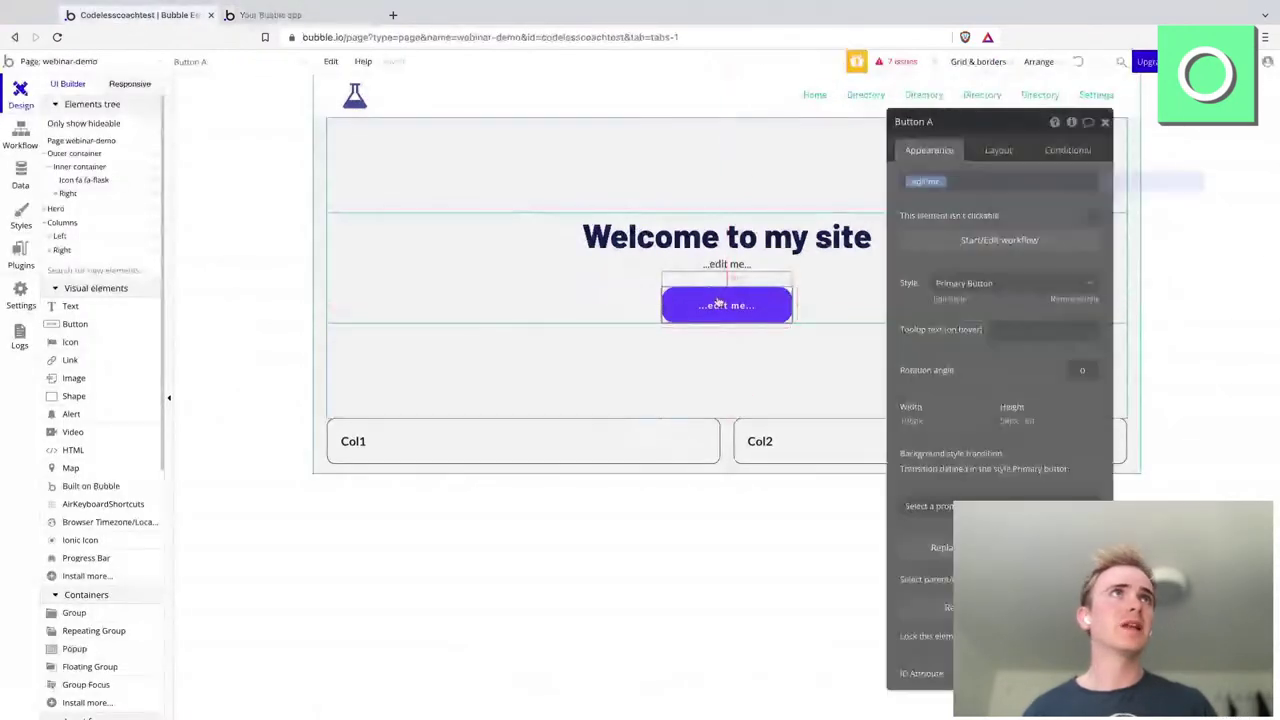
{"action": "left_click", "coordinate": [1066, 151]}
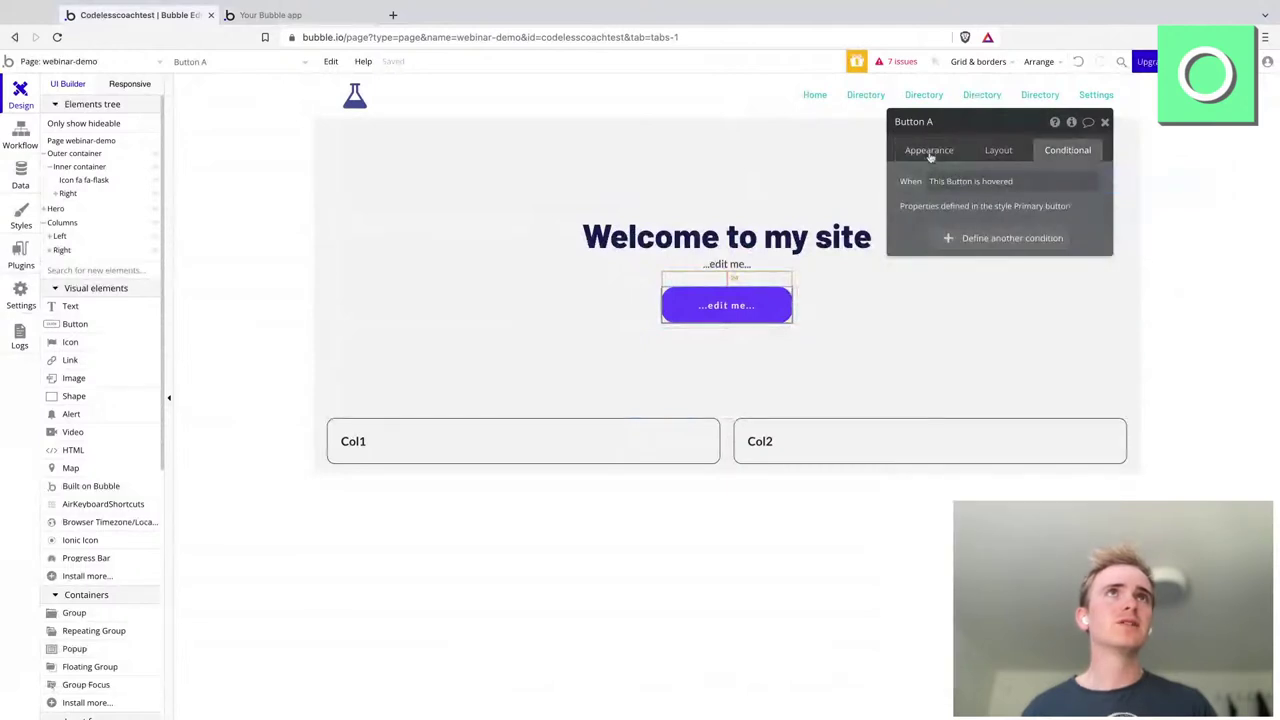
{"action": "left_click", "coordinate": [929, 151]}
{"action": "mouse_move", "coordinate": [960, 292]}
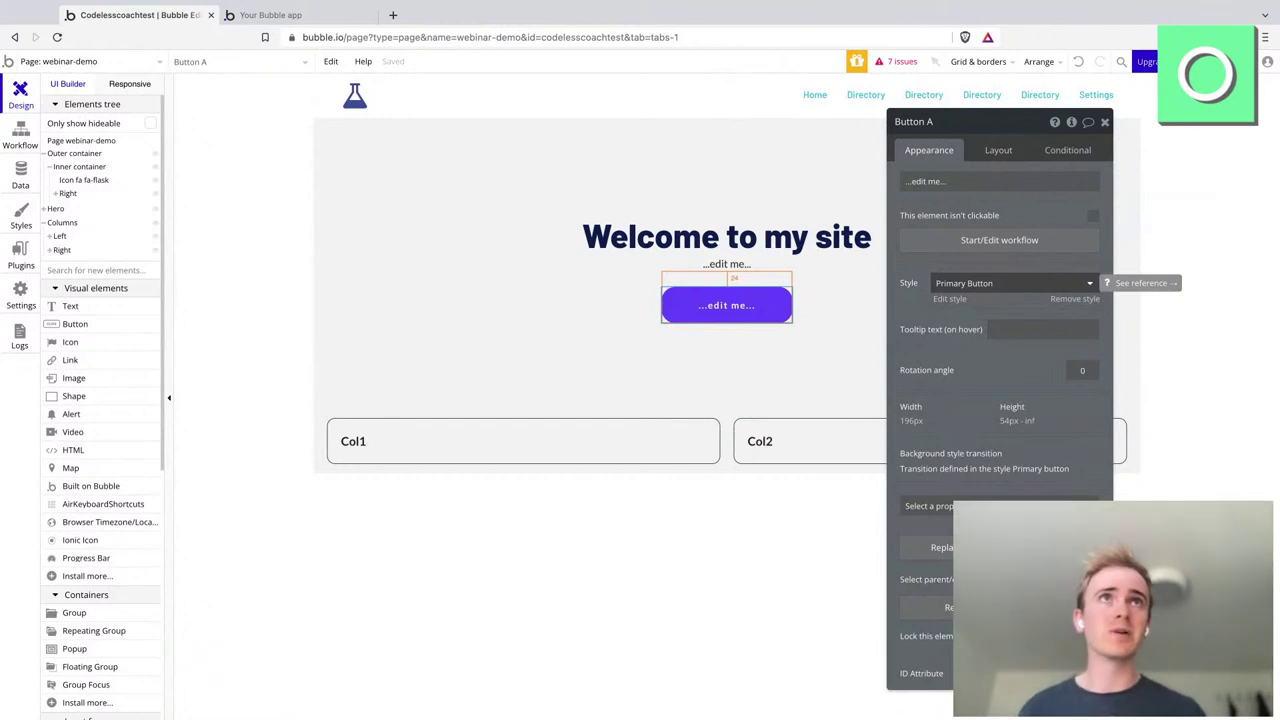
- Duplicate the hero button and set the font weight of its Primary Button style to 400
{"action": "key", "text": "ctrl+d"}
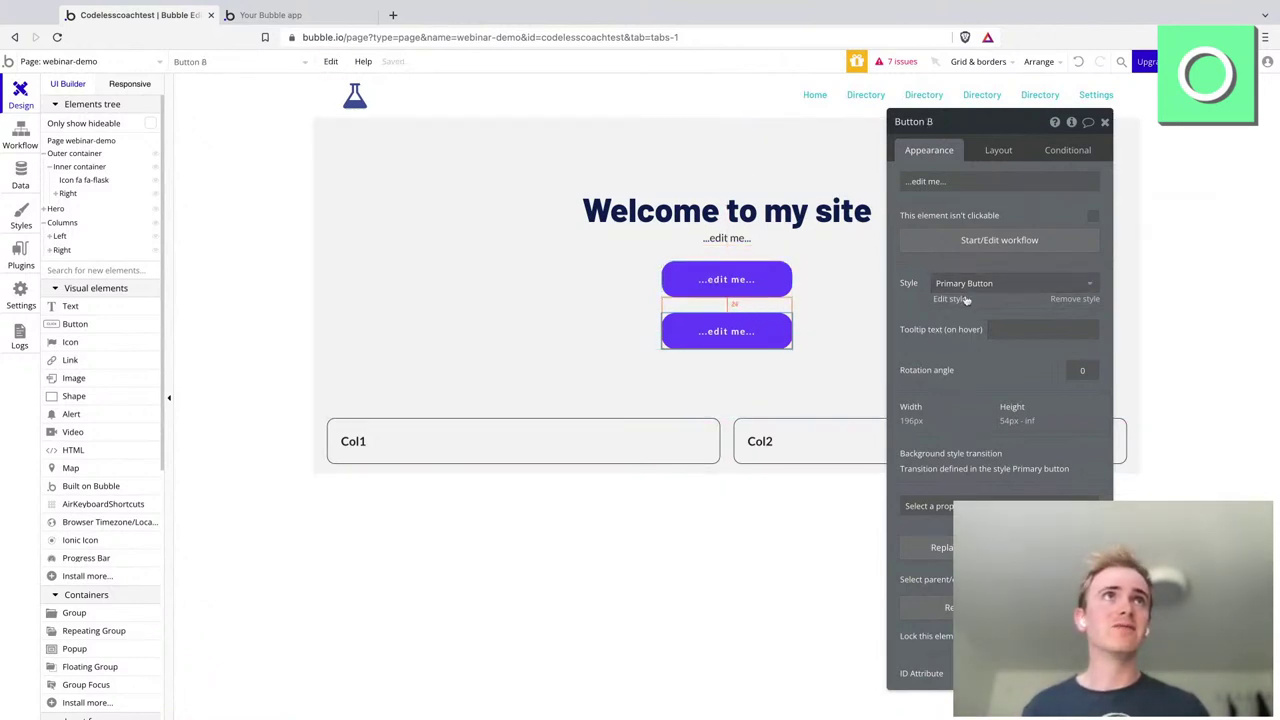
{"action": "left_click", "coordinate": [952, 299]}
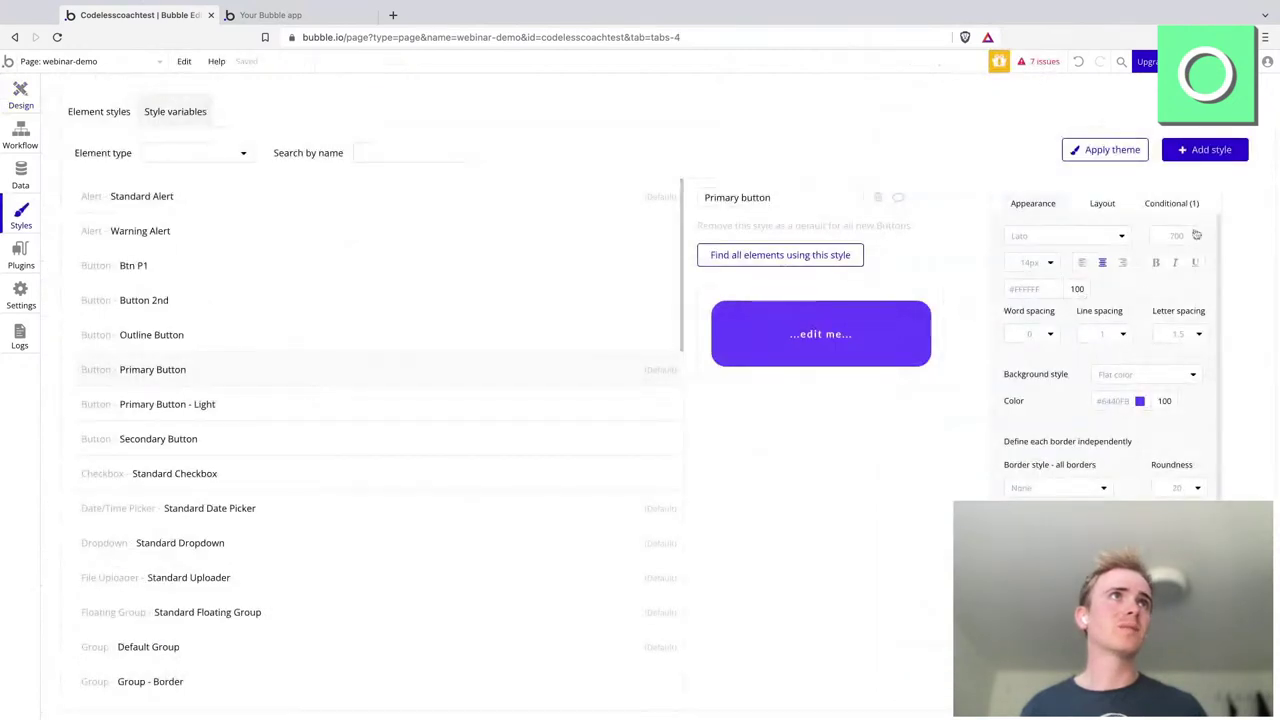
{"action": "left_click", "coordinate": [1196, 236]}
{"action": "left_click", "coordinate": [1170, 318]}
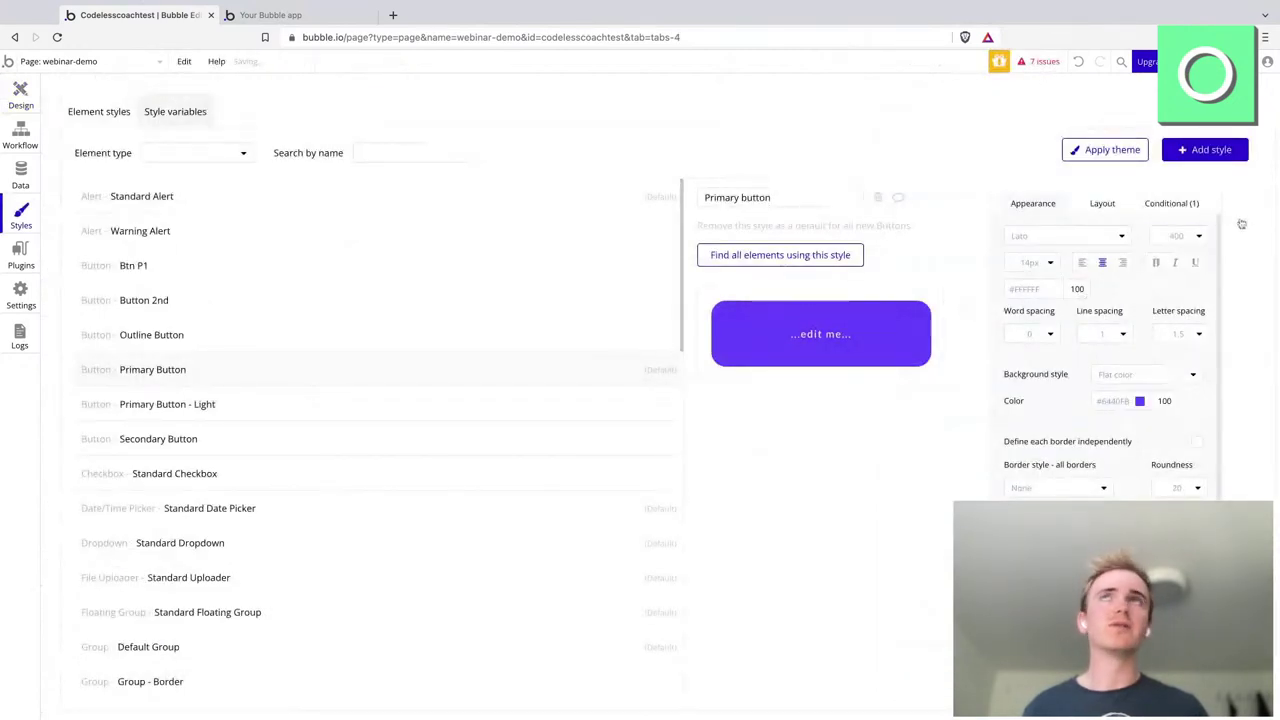
- Delete the duplicate hero button in the page design and detach the style from the original button
{"action": "left_click", "coordinate": [20, 95]}
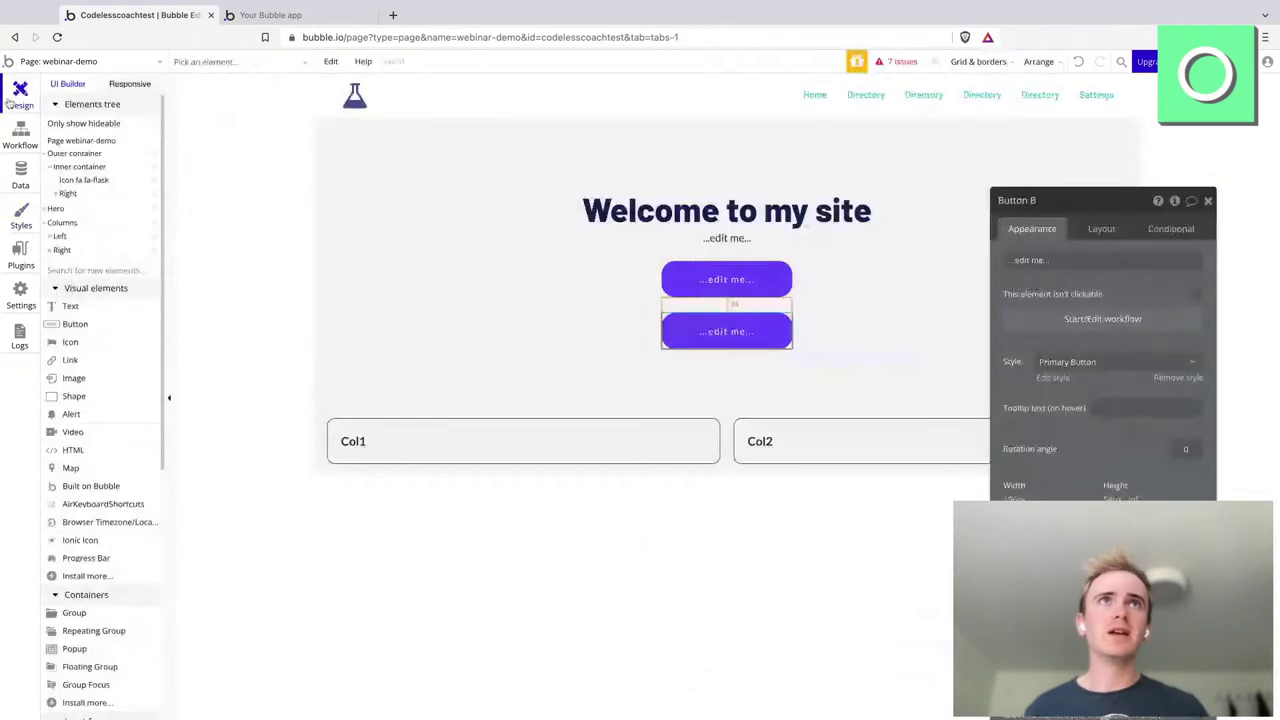
{"action": "left_click", "coordinate": [748, 285]}
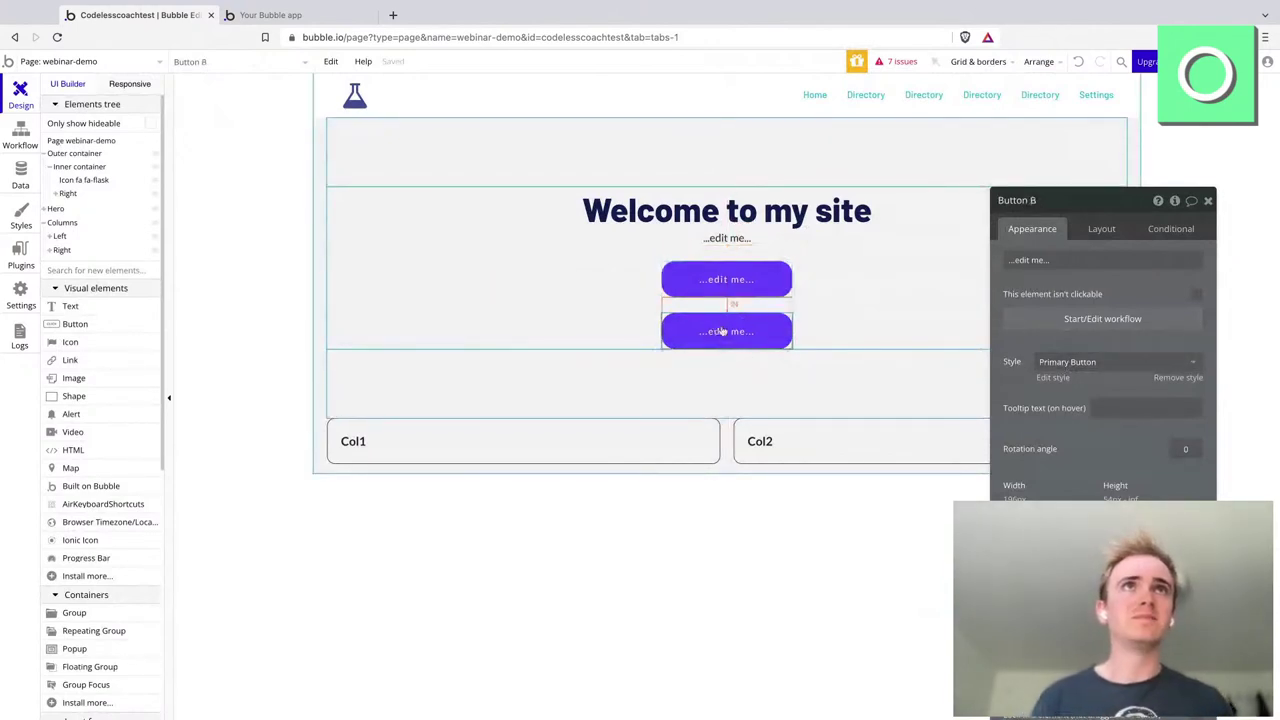
{"action": "key", "text": "Delete"}
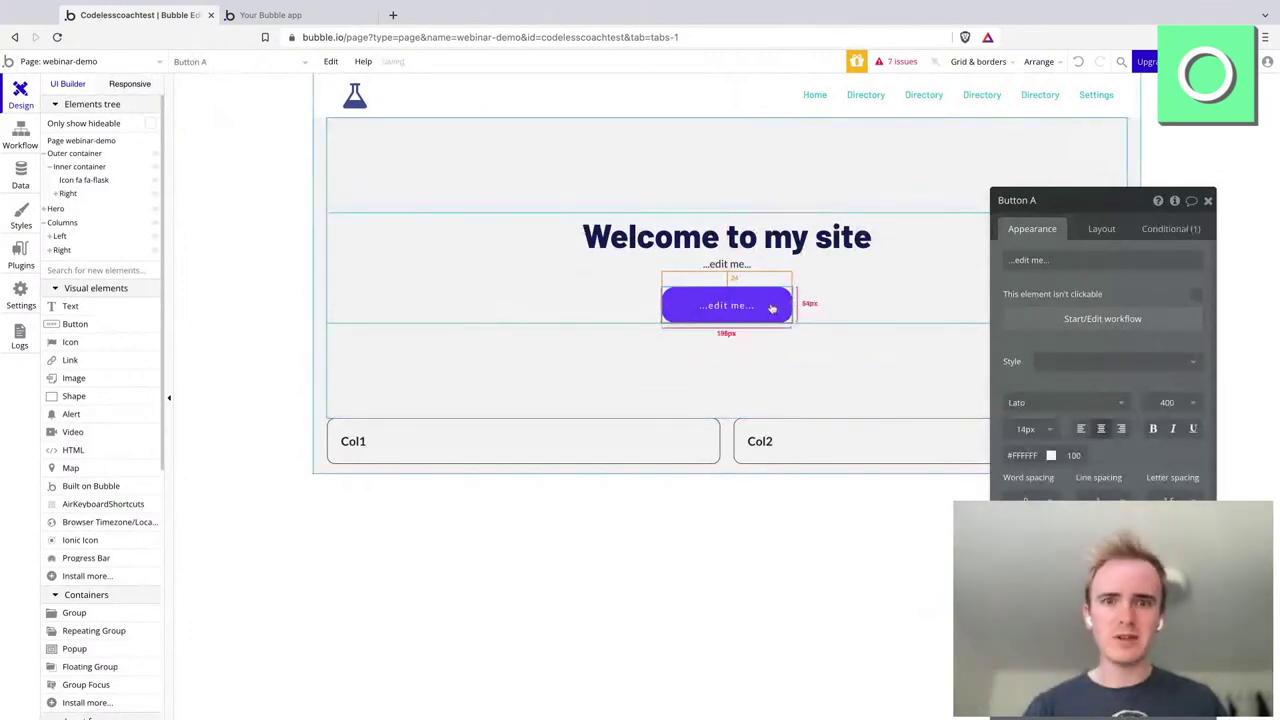
- Examine the hero button's hover condition and preview its background color by toggling the condition on and off
{"action": "left_click", "coordinate": [1162, 234]}
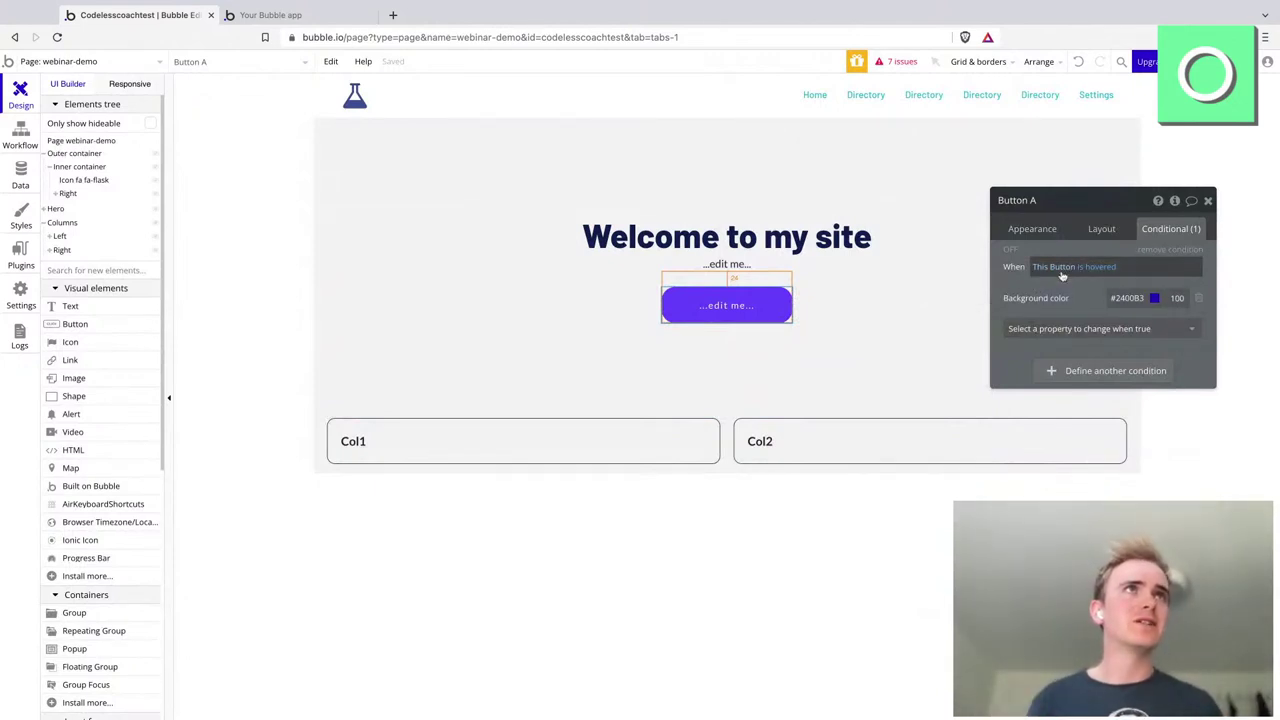
{"action": "mouse_move", "coordinate": [1055, 270]}
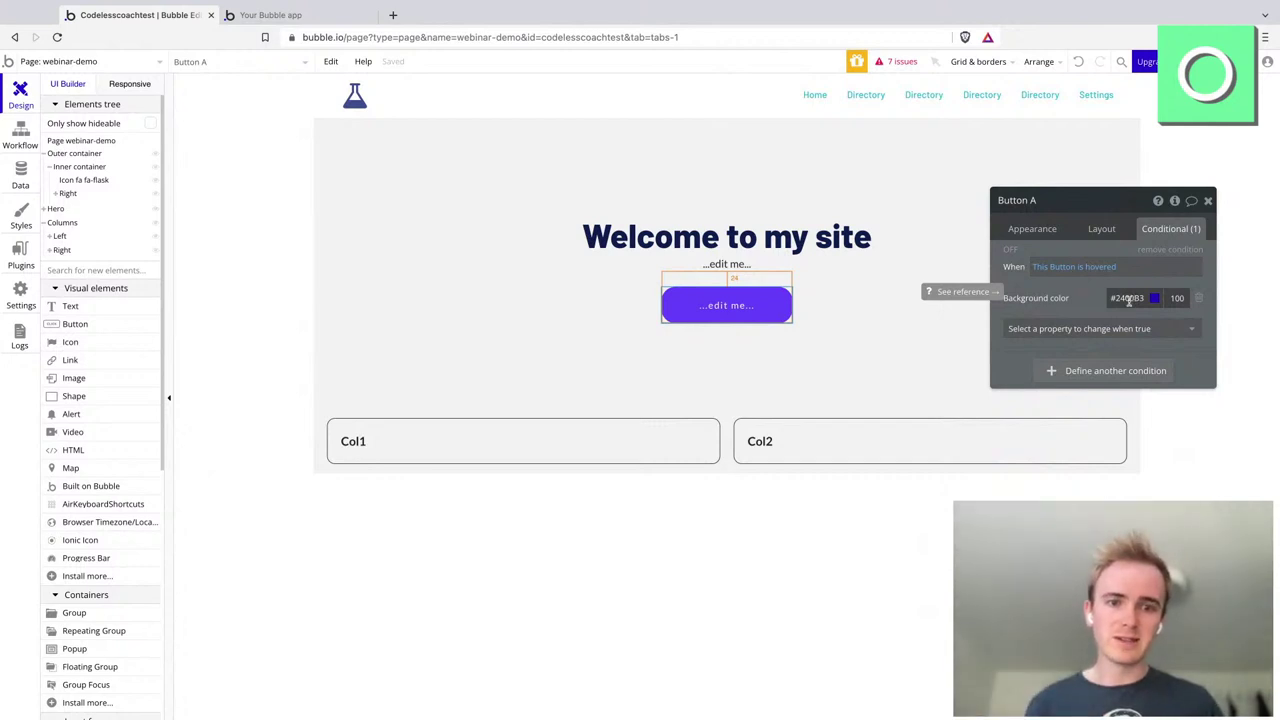
{"action": "left_click", "coordinate": [1009, 251]}
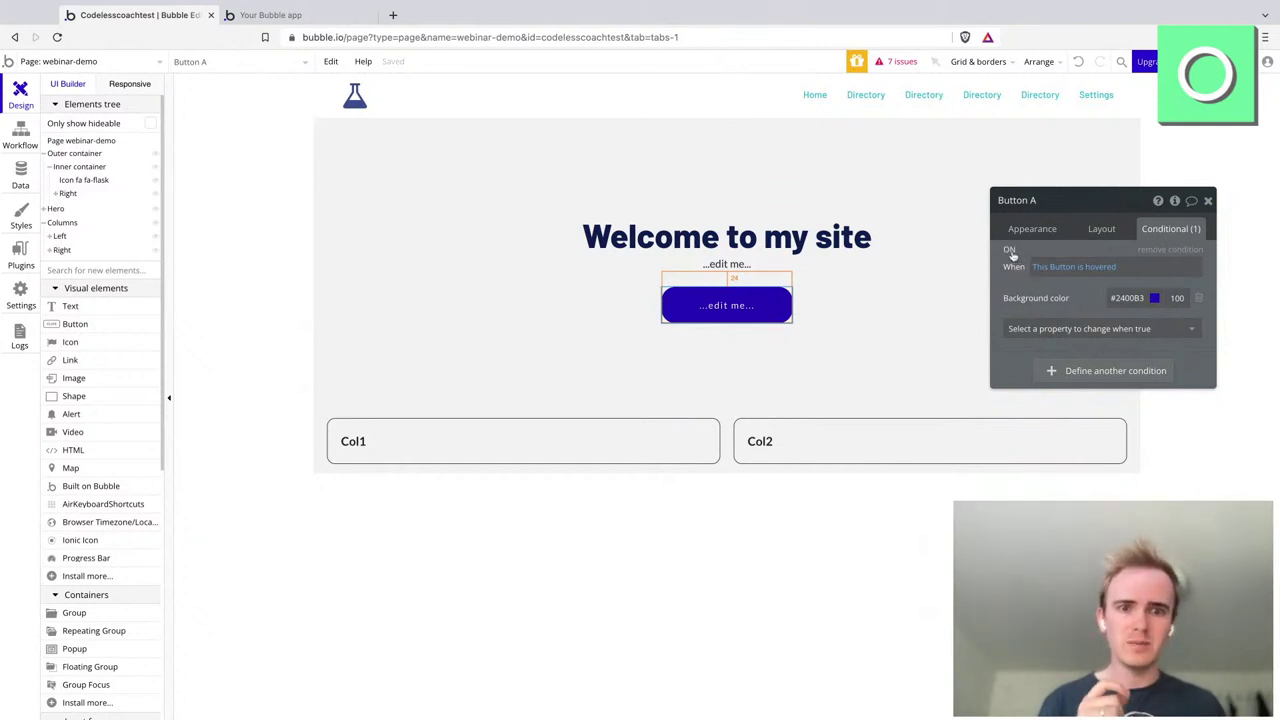
{"action": "left_click", "coordinate": [1010, 250]}
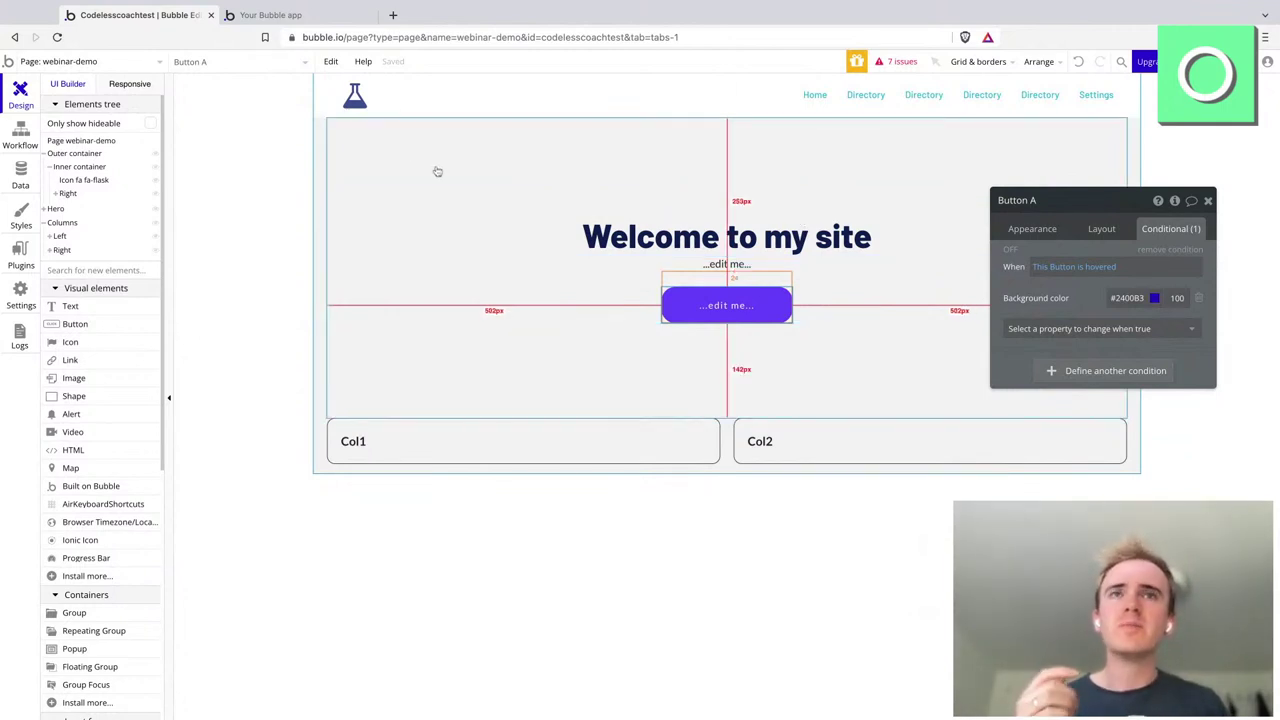
- Check the page's responsive layout at the 768, 320 and 992 px breakpoints, then return to the design canvas
{"action": "left_click", "coordinate": [120, 86]}
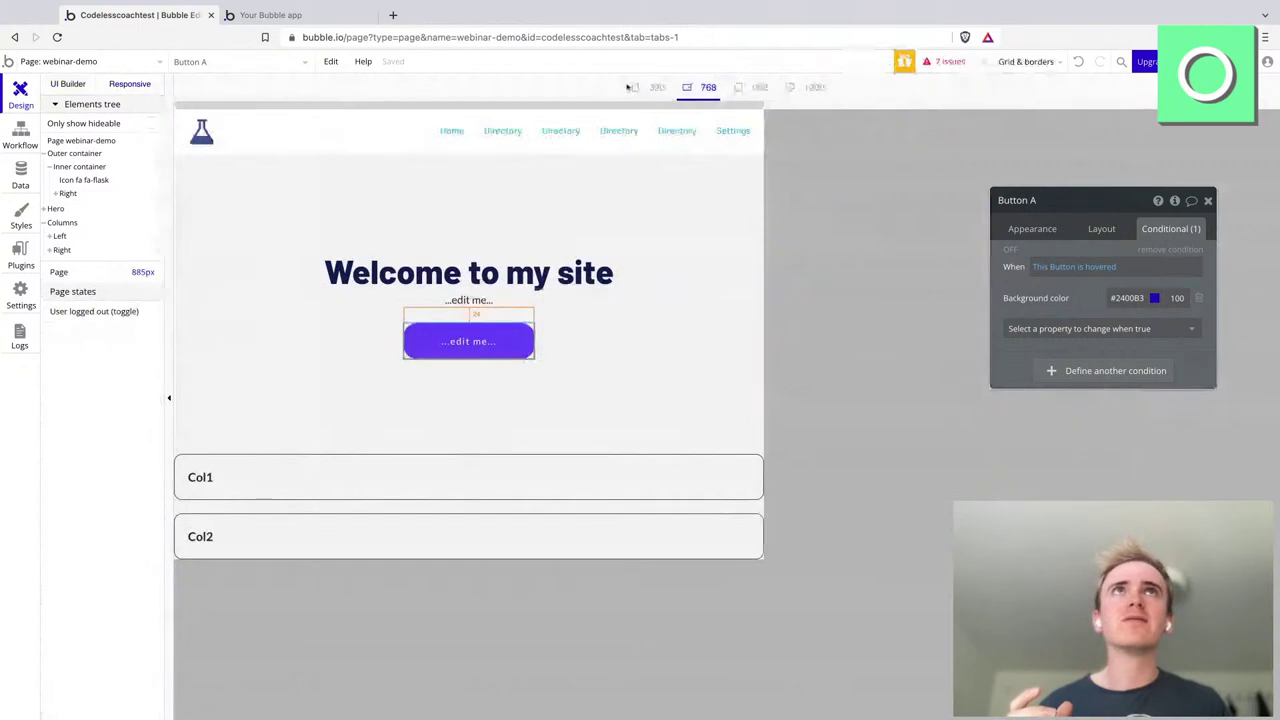
{"action": "left_click", "coordinate": [693, 92]}
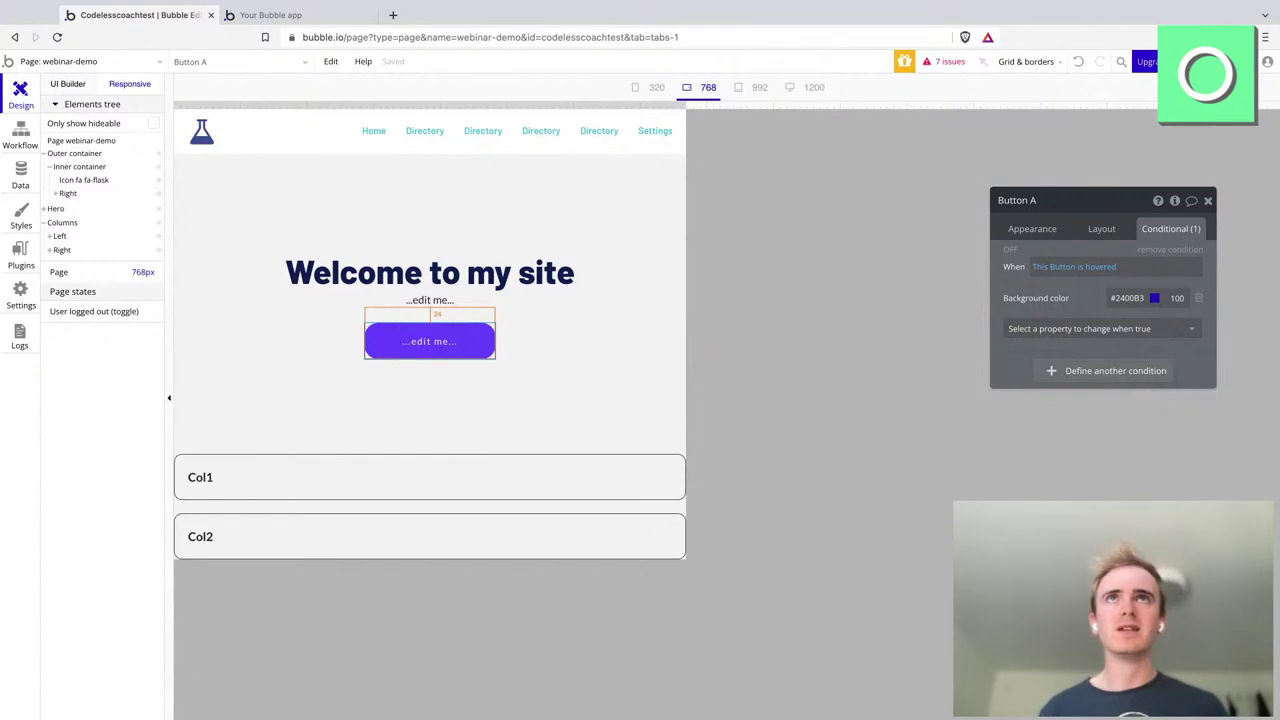
{"action": "left_click", "coordinate": [657, 87]}
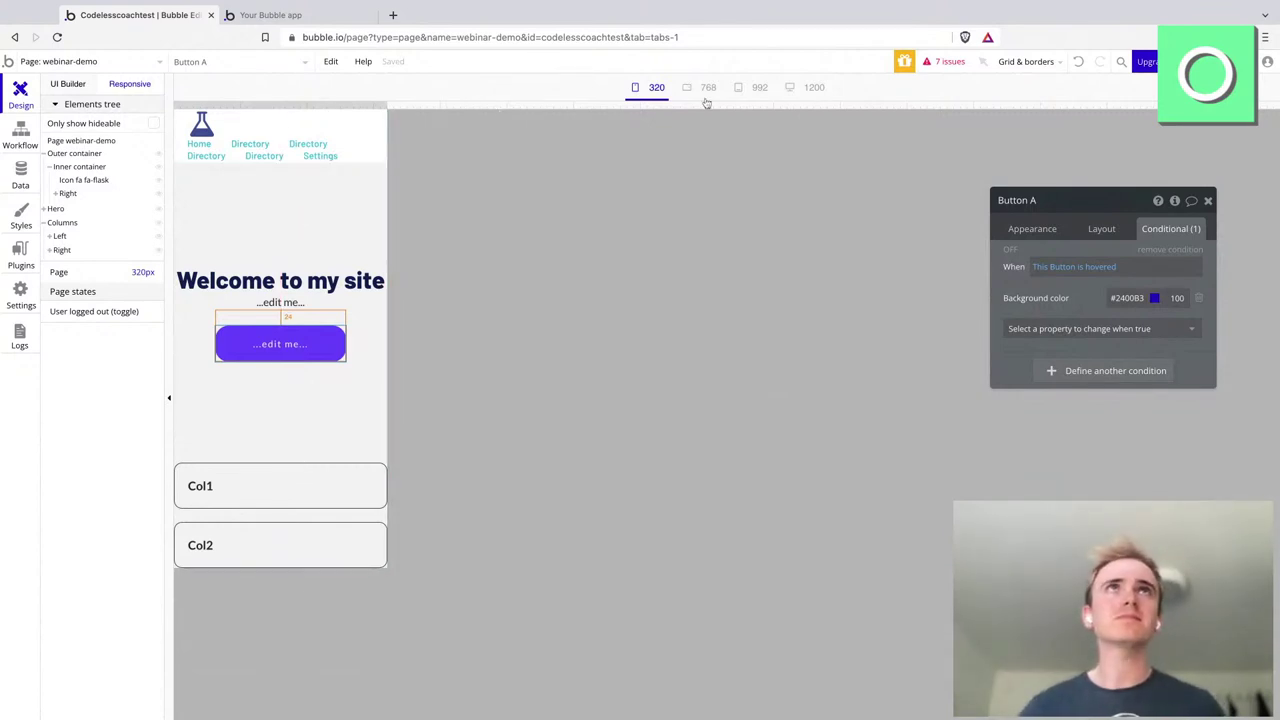
{"action": "left_click", "coordinate": [707, 88]}
{"action": "left_click", "coordinate": [758, 88]}
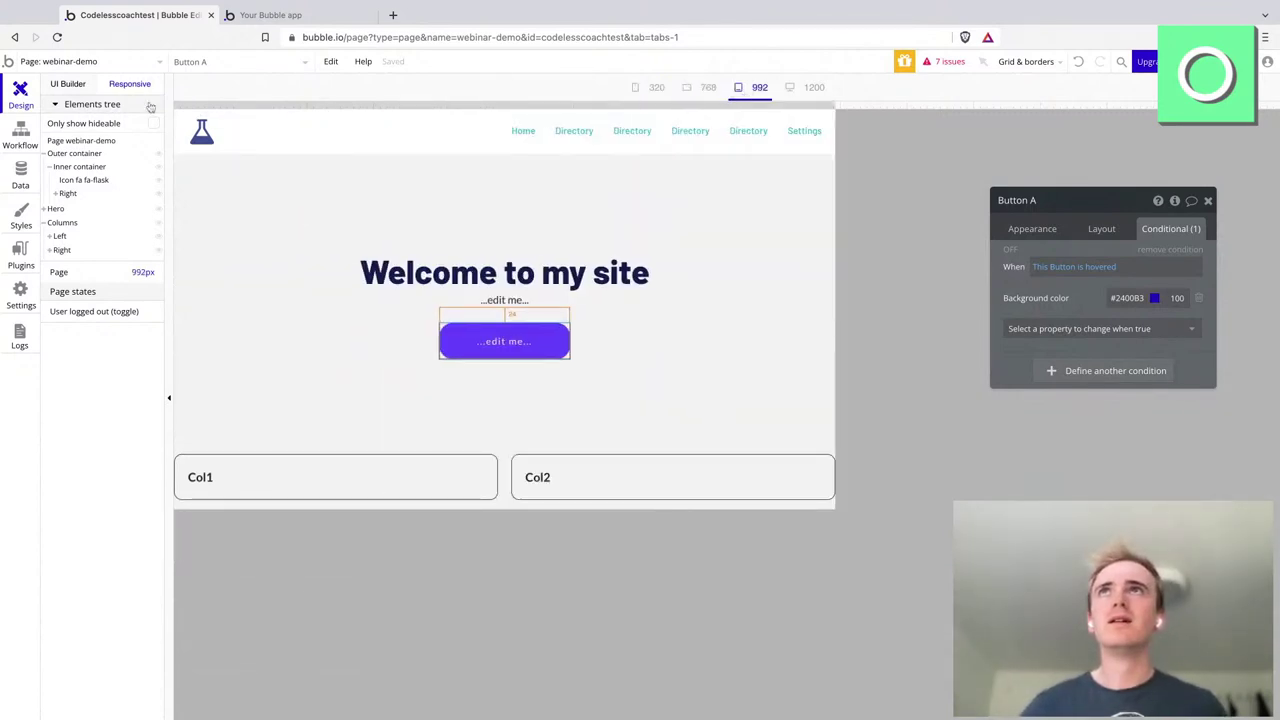
{"action": "left_click", "coordinate": [84, 90]}
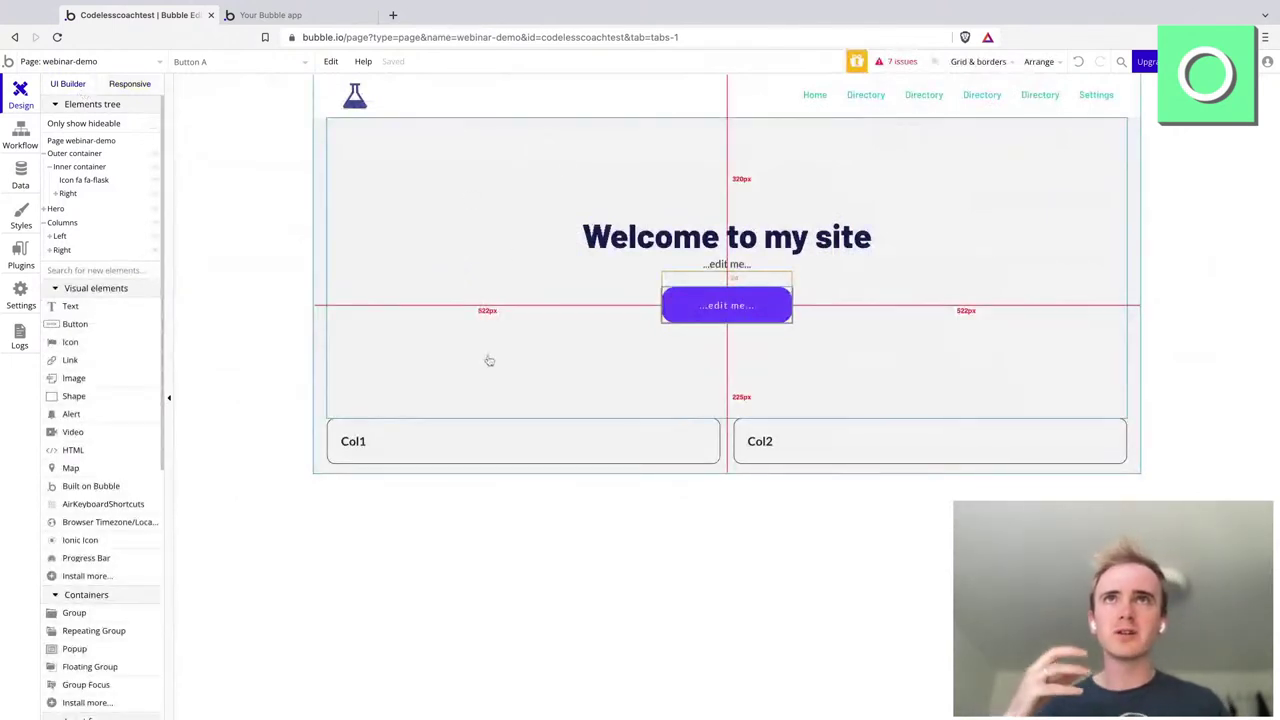
- Select the header's inner container and check how it adapts while resizing the page from about 240 px to 1432 px
{"action": "left_click", "coordinate": [518, 334]}
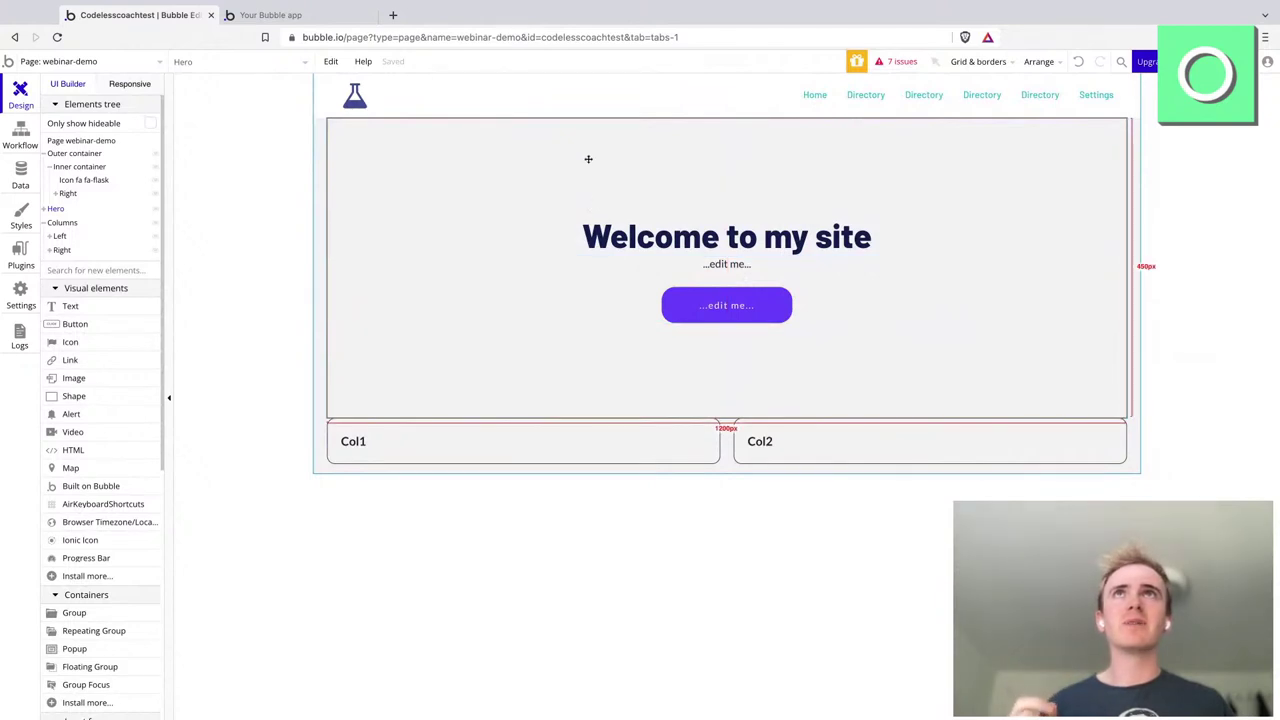
{"action": "left_click", "coordinate": [574, 109]}
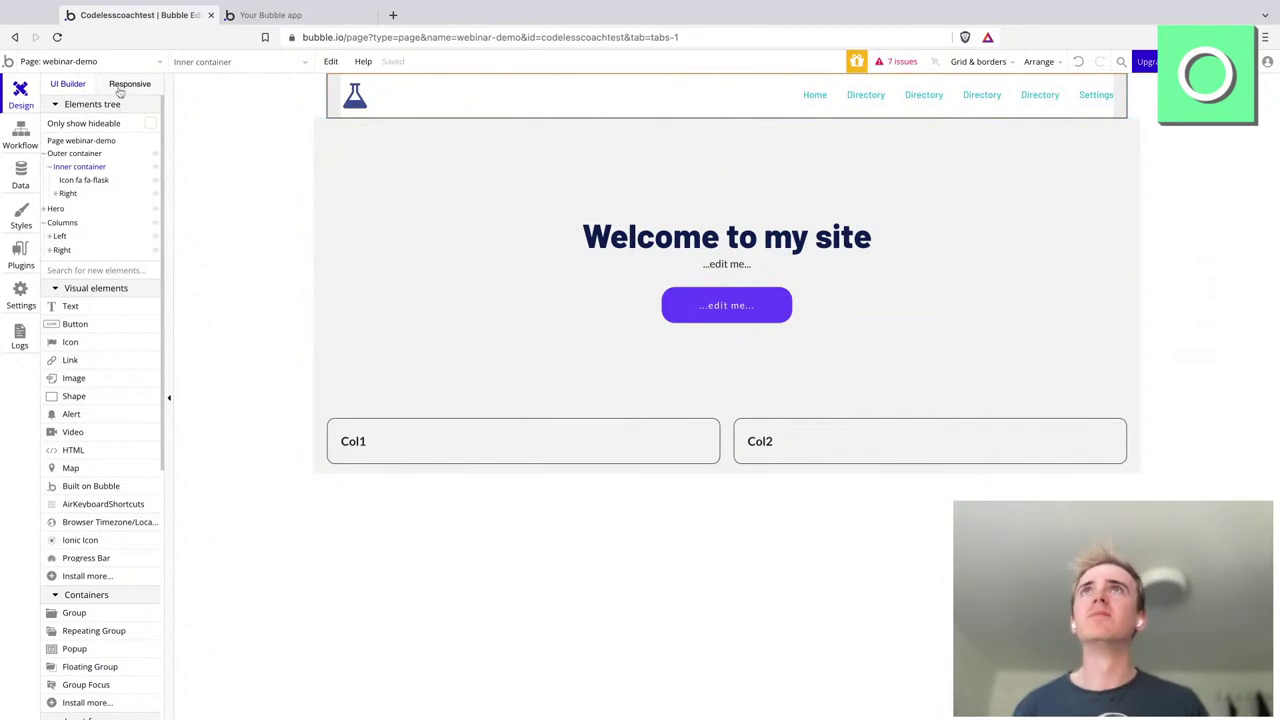
{"action": "left_click", "coordinate": [122, 88]}
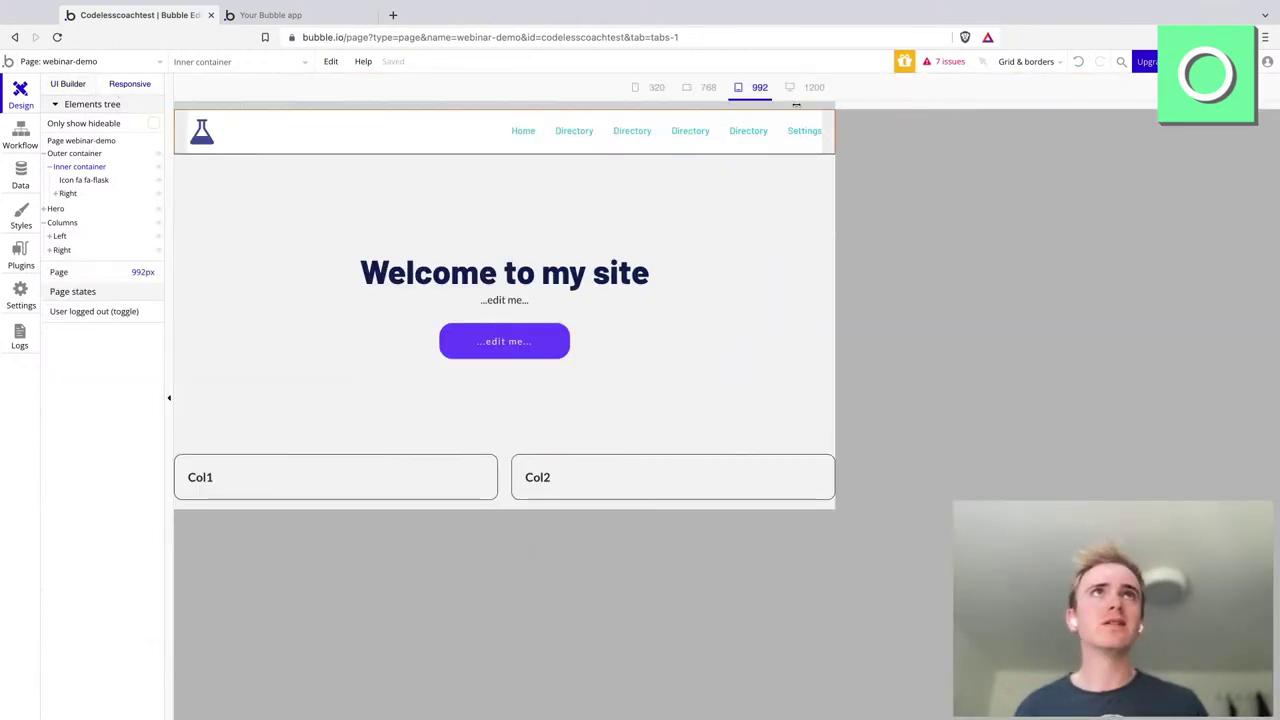
{"action": "left_click_drag", "start_coordinate": [796, 106], "coordinate": [334, 106]}
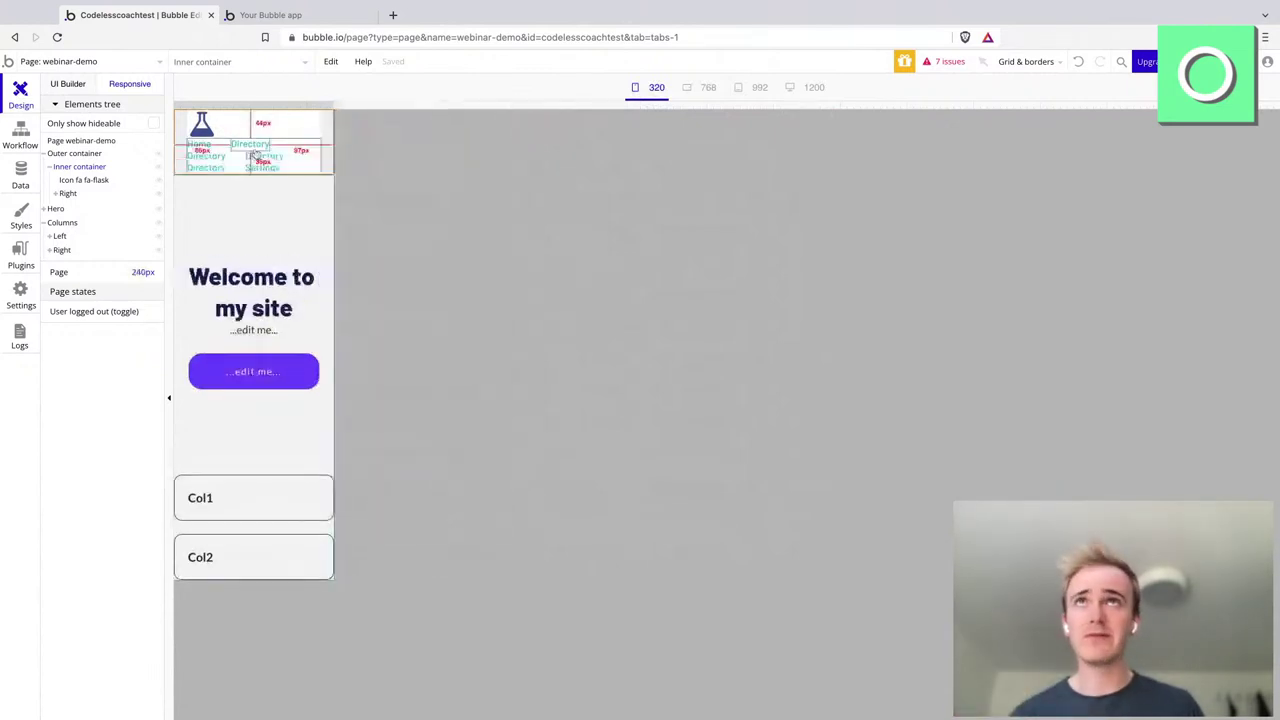
{"action": "left_click_drag", "start_coordinate": [334, 106], "coordinate": [955, 106]}
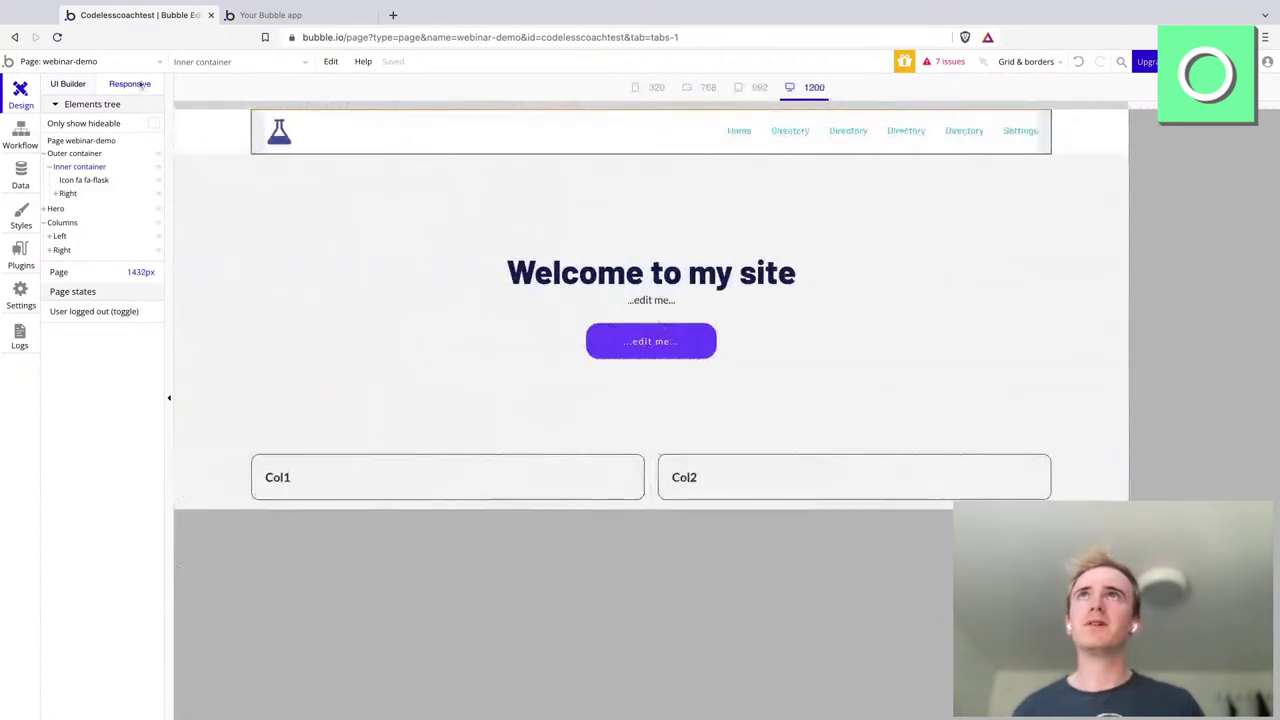
- Open the properties of the header's navigation links group and add a new condition to it
{"action": "left_click", "coordinate": [72, 85]}
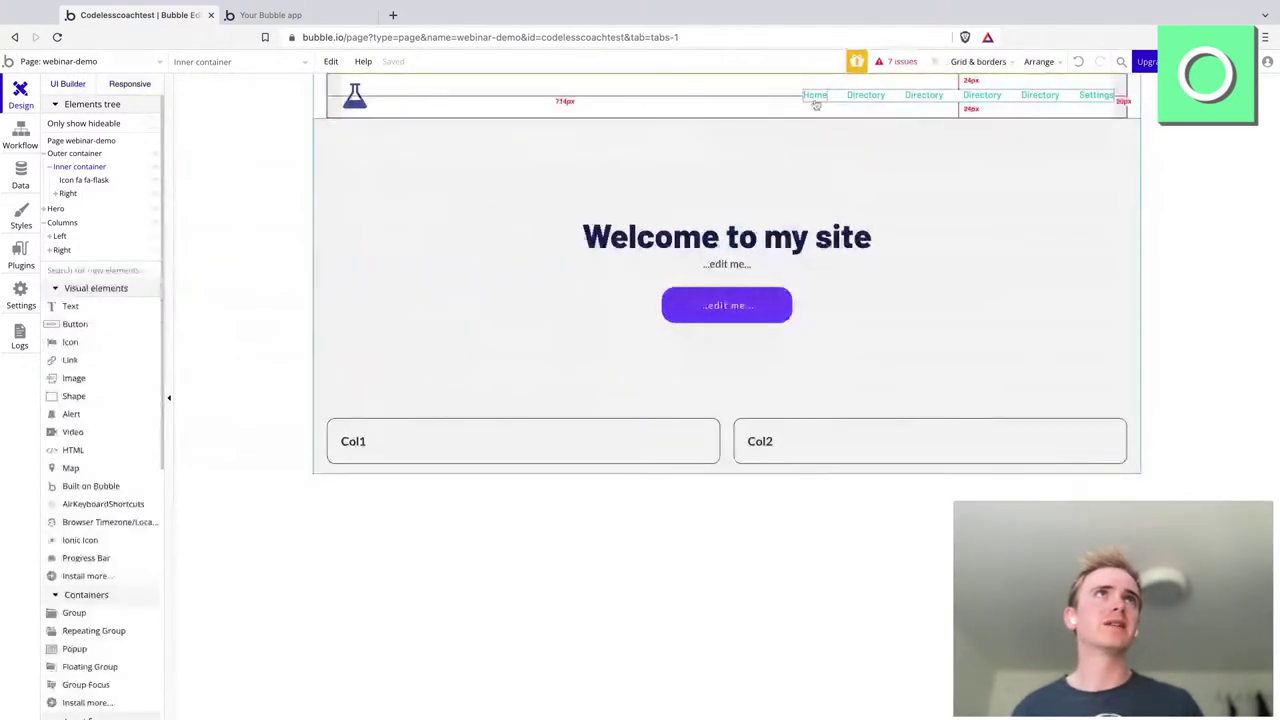
{"action": "left_click", "coordinate": [844, 98]}
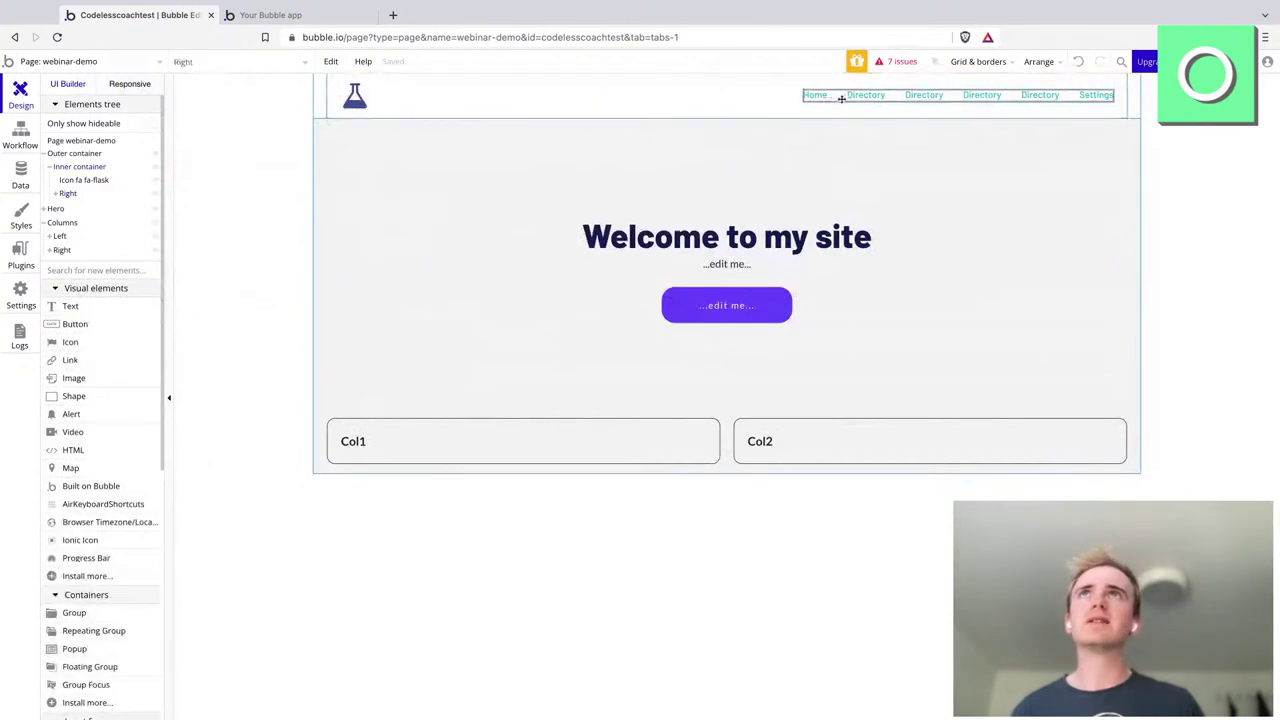
{"action": "double_click", "coordinate": [832, 97]}
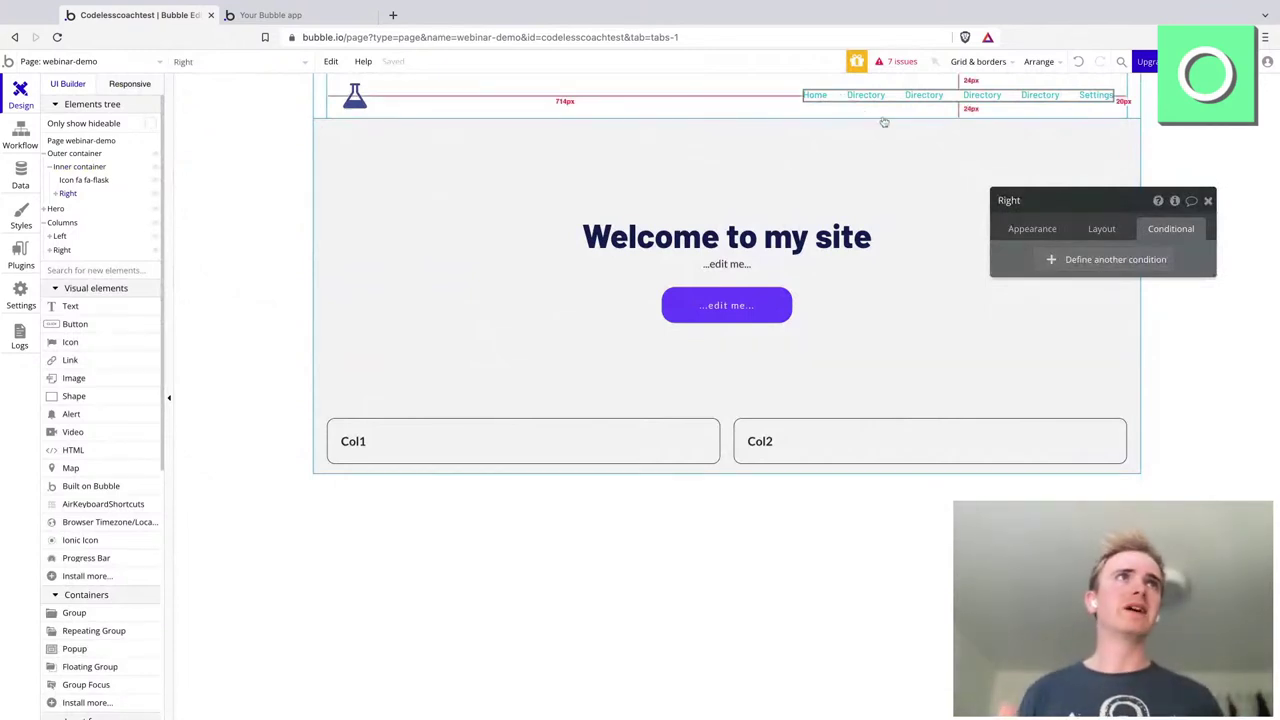
{"action": "left_click", "coordinate": [1094, 261]}
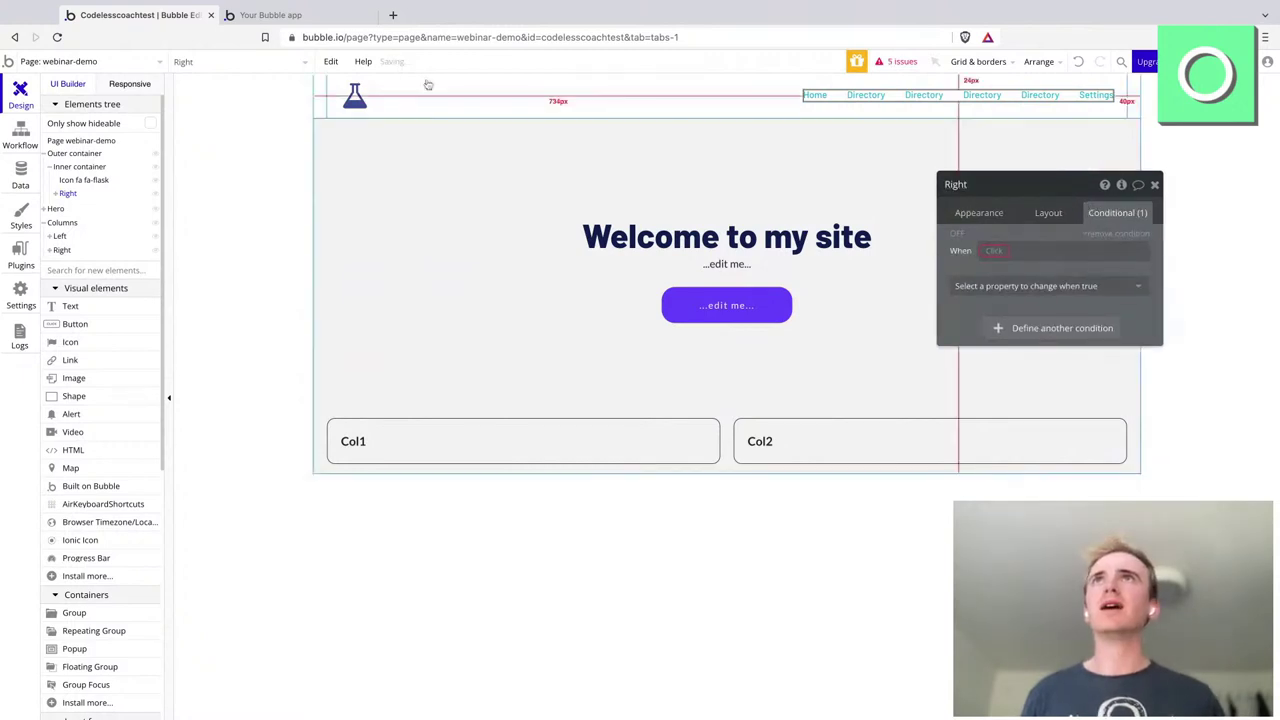
- View the page at the 992 px breakpoint and define the links group's condition as Current page width < 992
{"action": "left_click", "coordinate": [129, 83]}
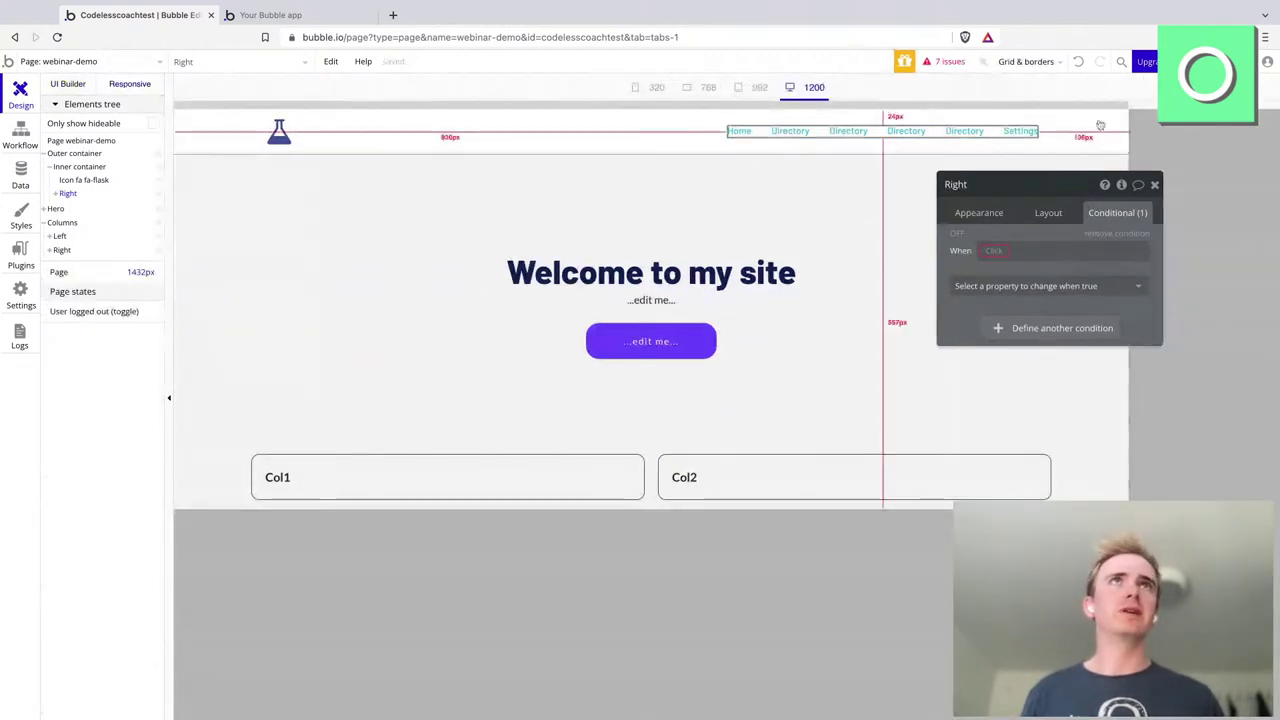
{"action": "left_click", "coordinate": [757, 88]}
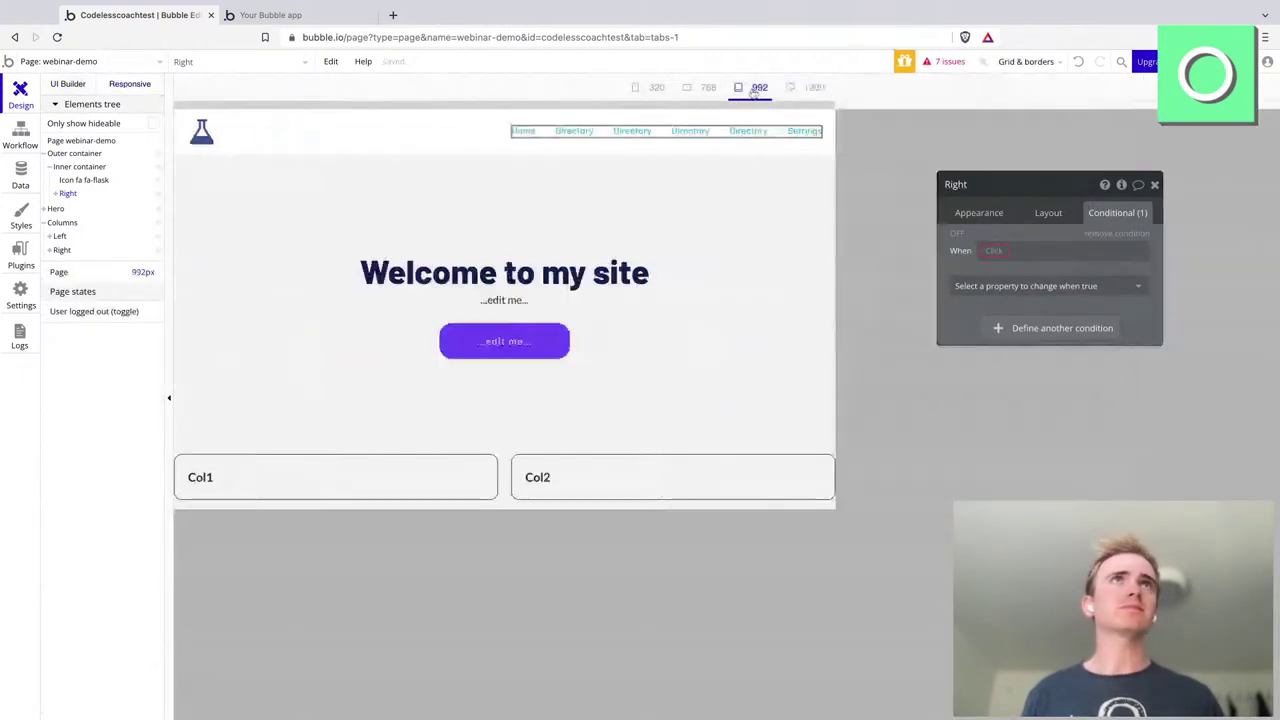
{"action": "left_click", "coordinate": [988, 250]}
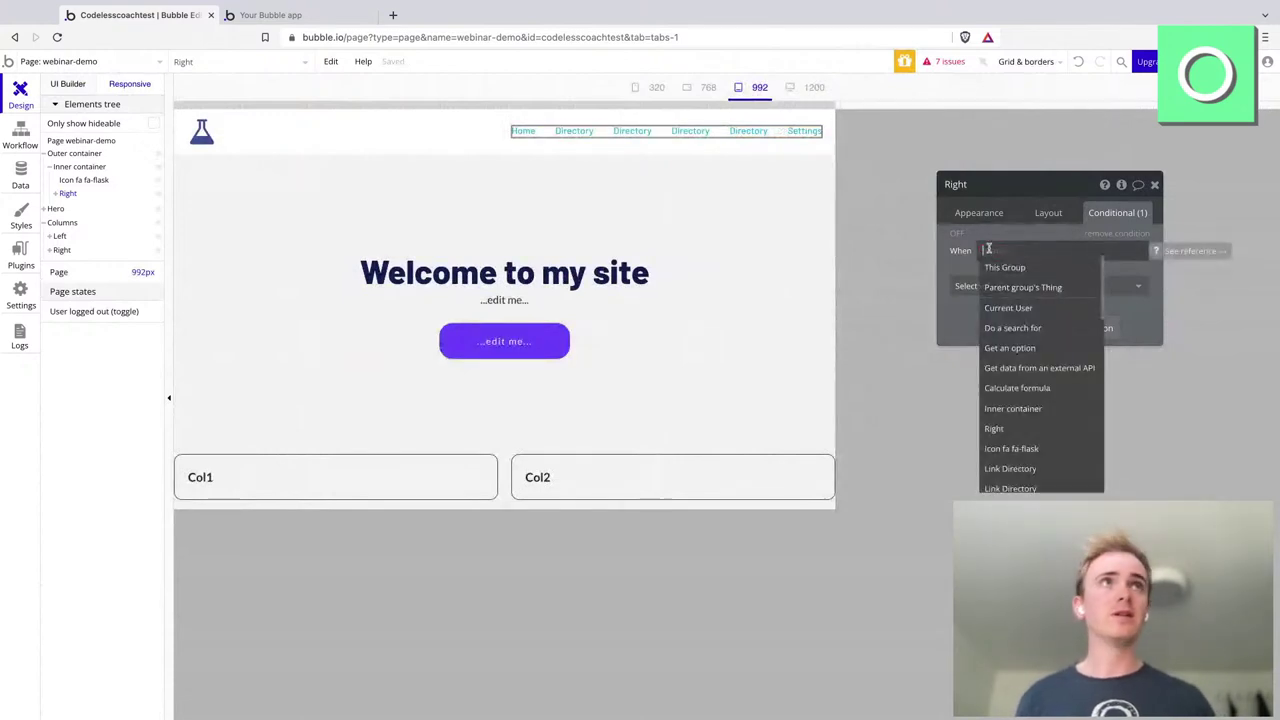
{"action": "type", "text": "page"}
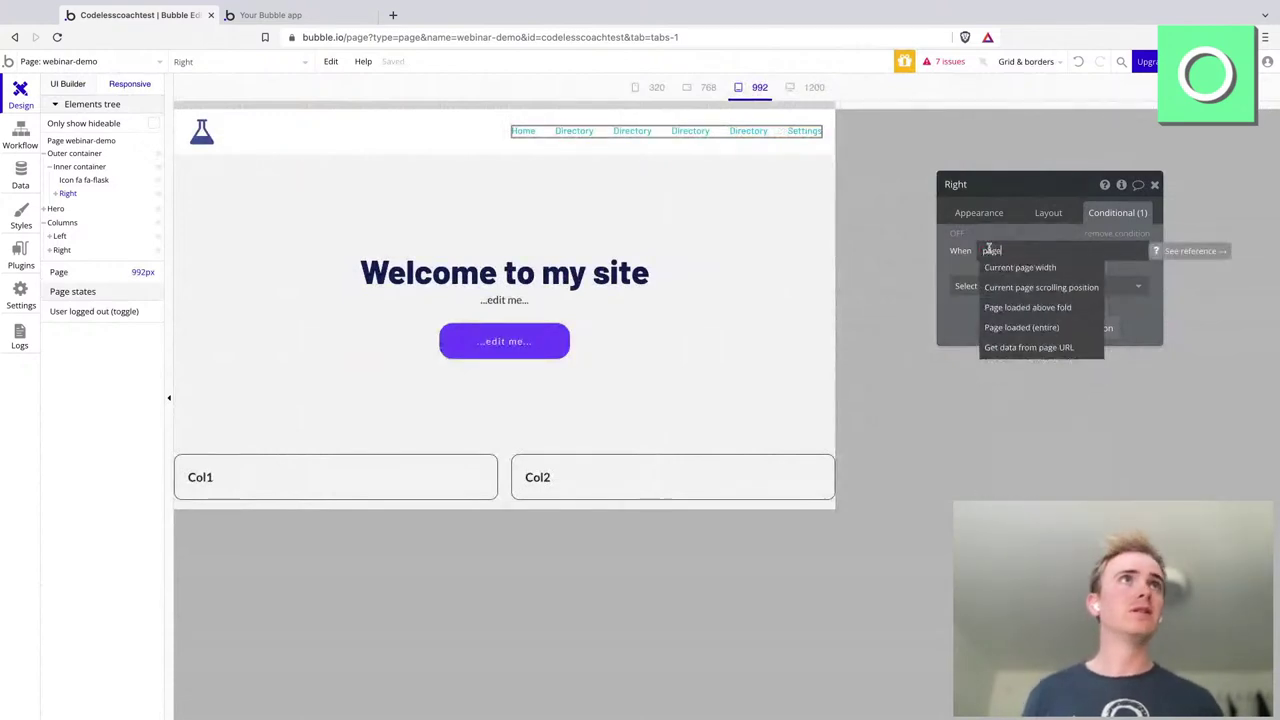
{"action": "left_click", "coordinate": [1040, 278]}
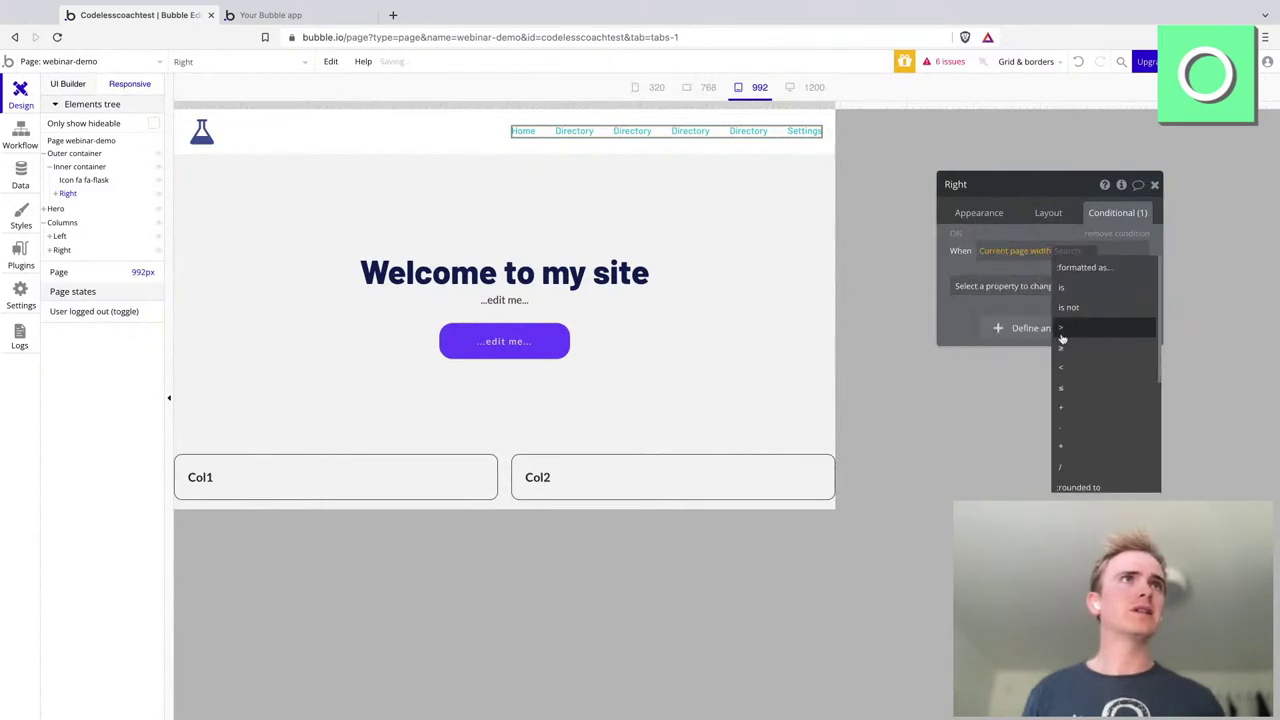
{"action": "left_click", "coordinate": [1070, 370]}
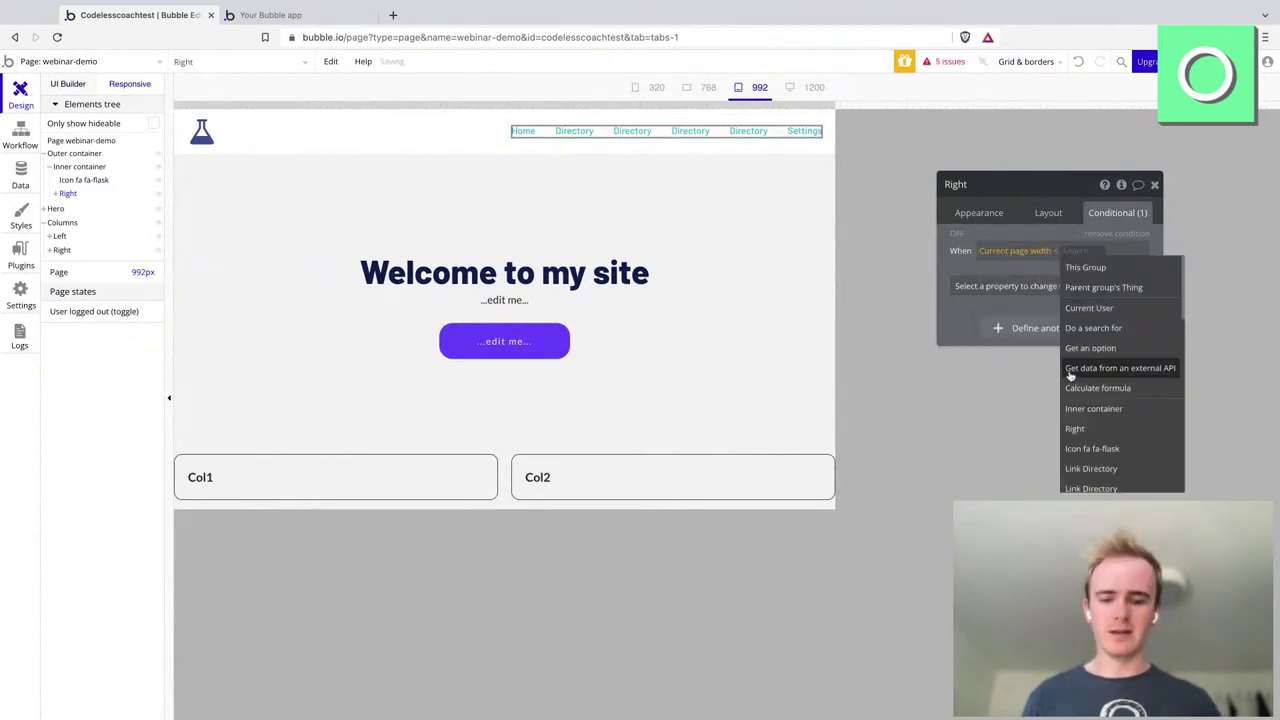
{"action": "type", "text": "992"}
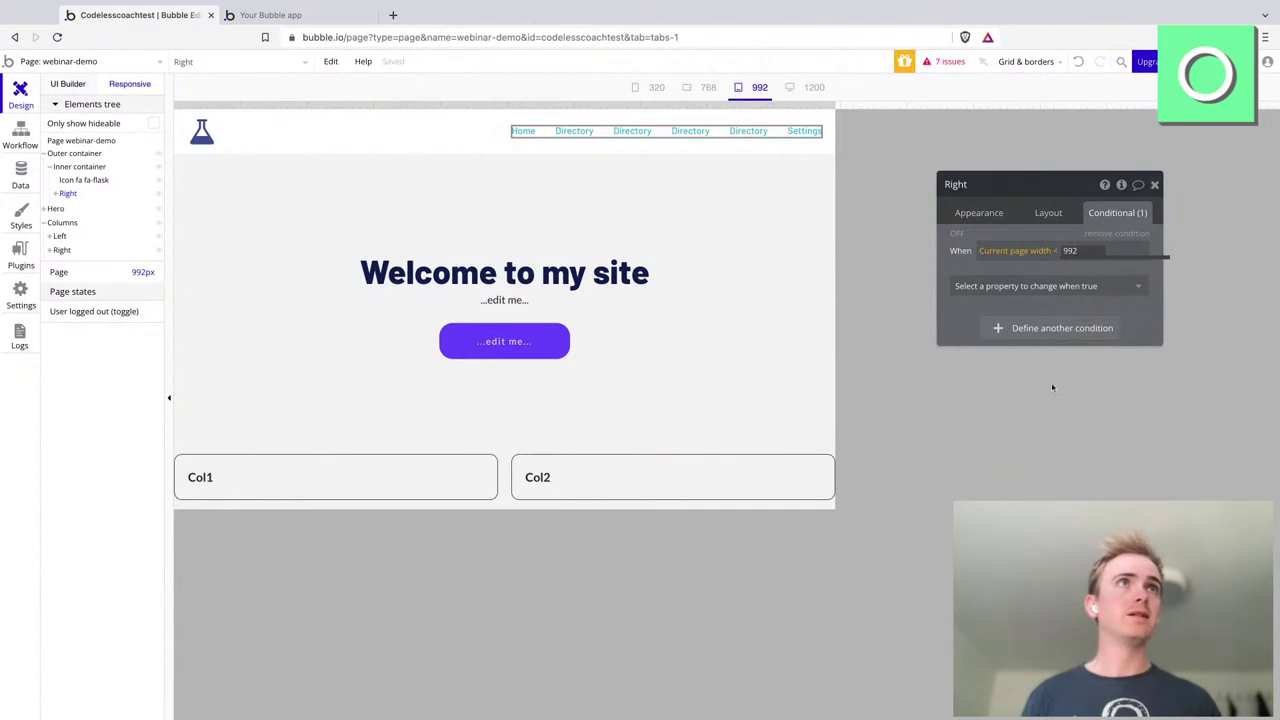
- Make the navigation links group invisible under its page-width condition, set it to collapse when hidden, and check the header at a wider page
{"action": "left_click", "coordinate": [1014, 286]}
{"action": "left_click", "coordinate": [1016, 326]}
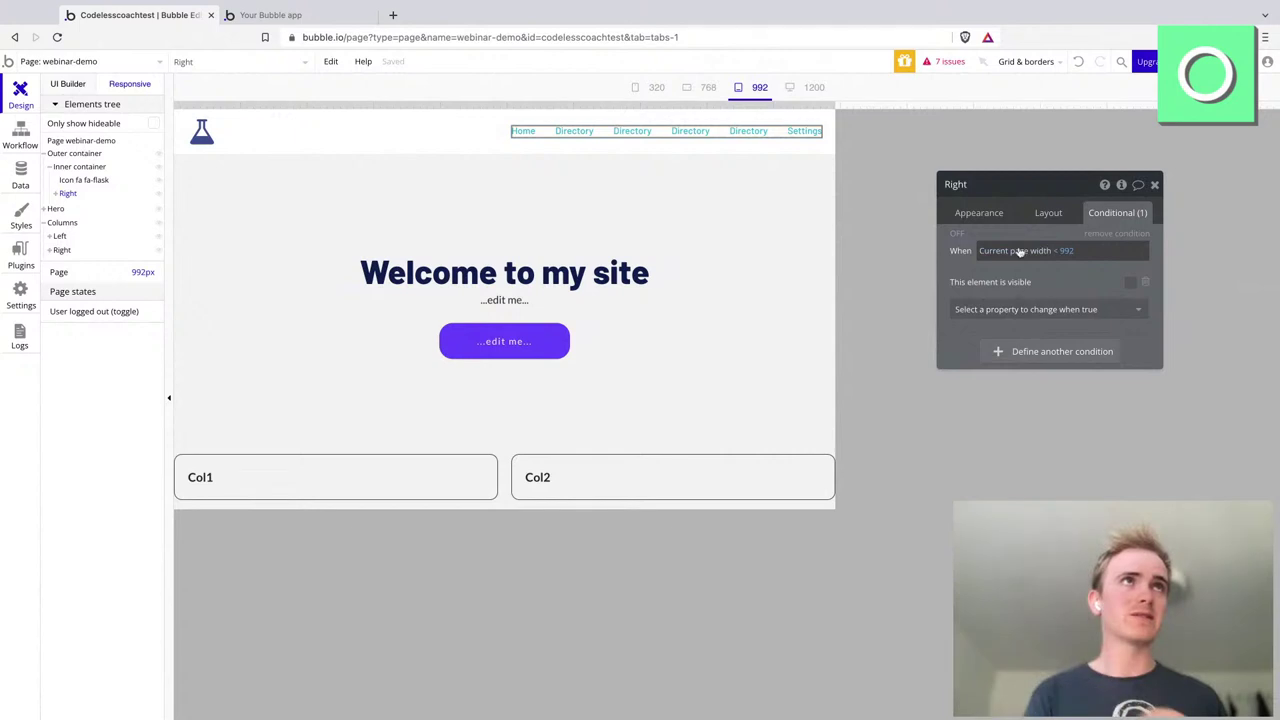
{"action": "left_click", "coordinate": [1046, 214]}
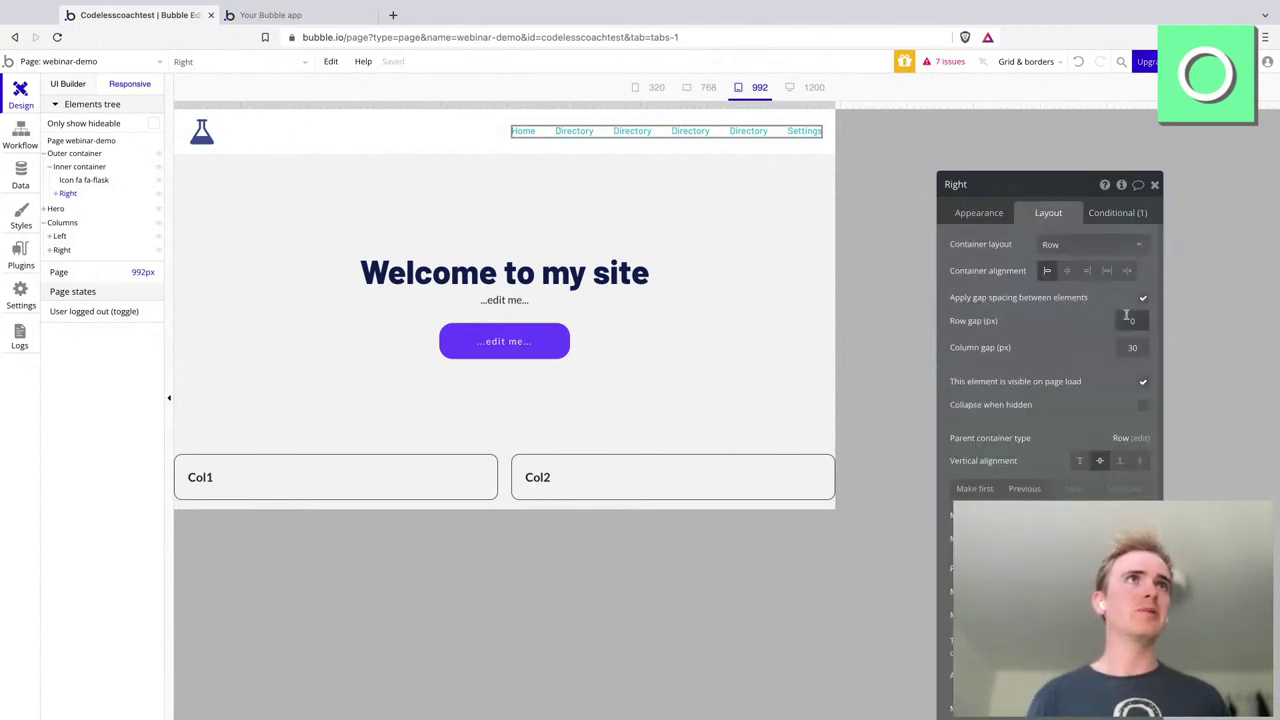
{"action": "left_click", "coordinate": [1144, 382]}
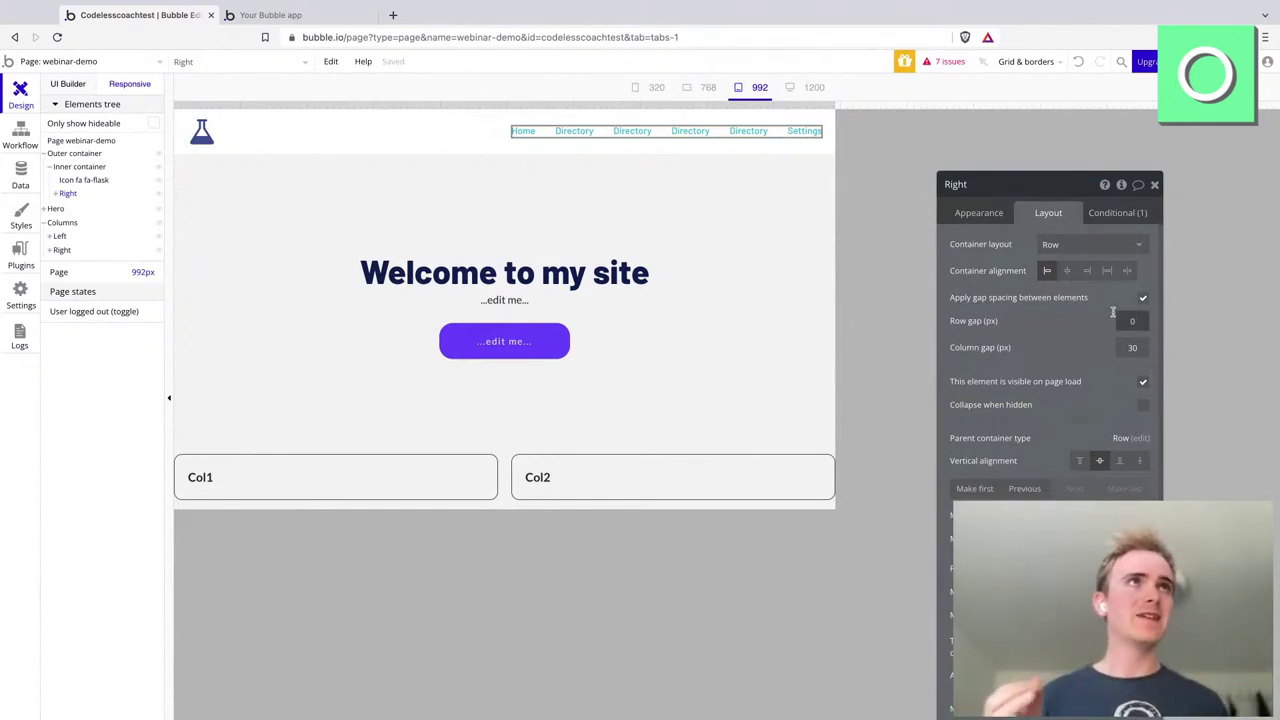
{"action": "left_click", "coordinate": [1112, 214]}
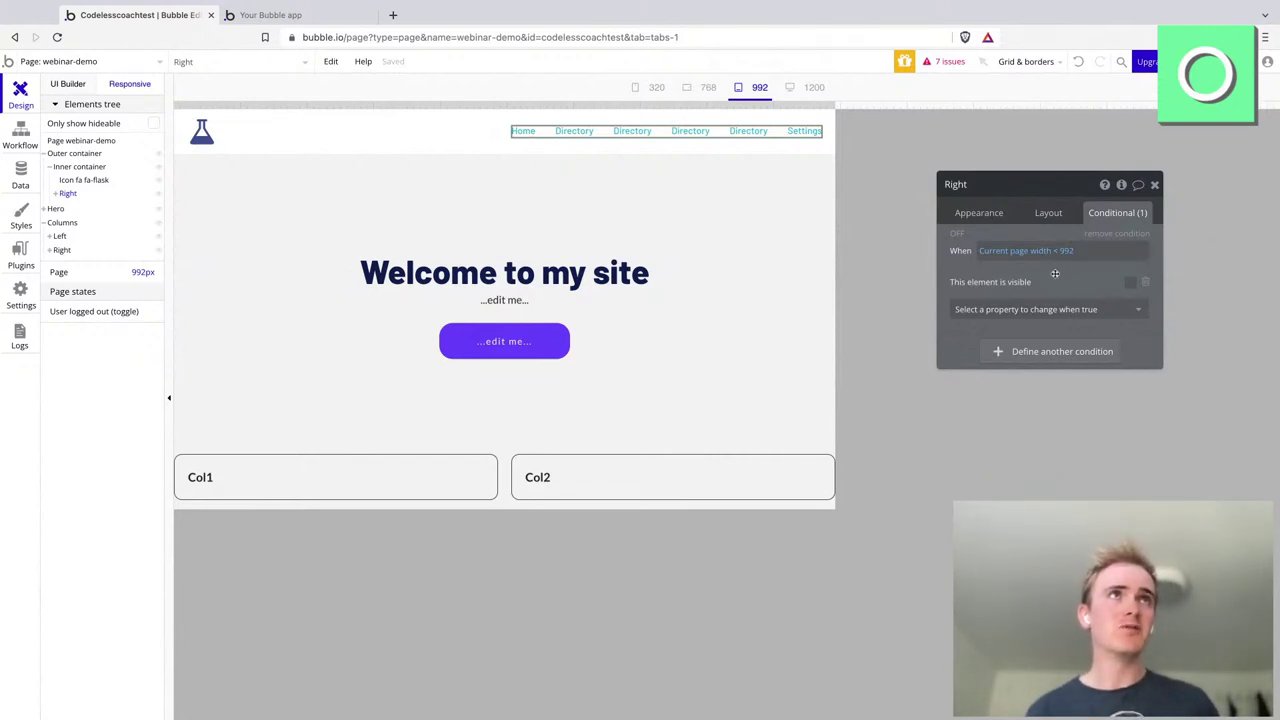
{"action": "left_click", "coordinate": [1044, 219]}
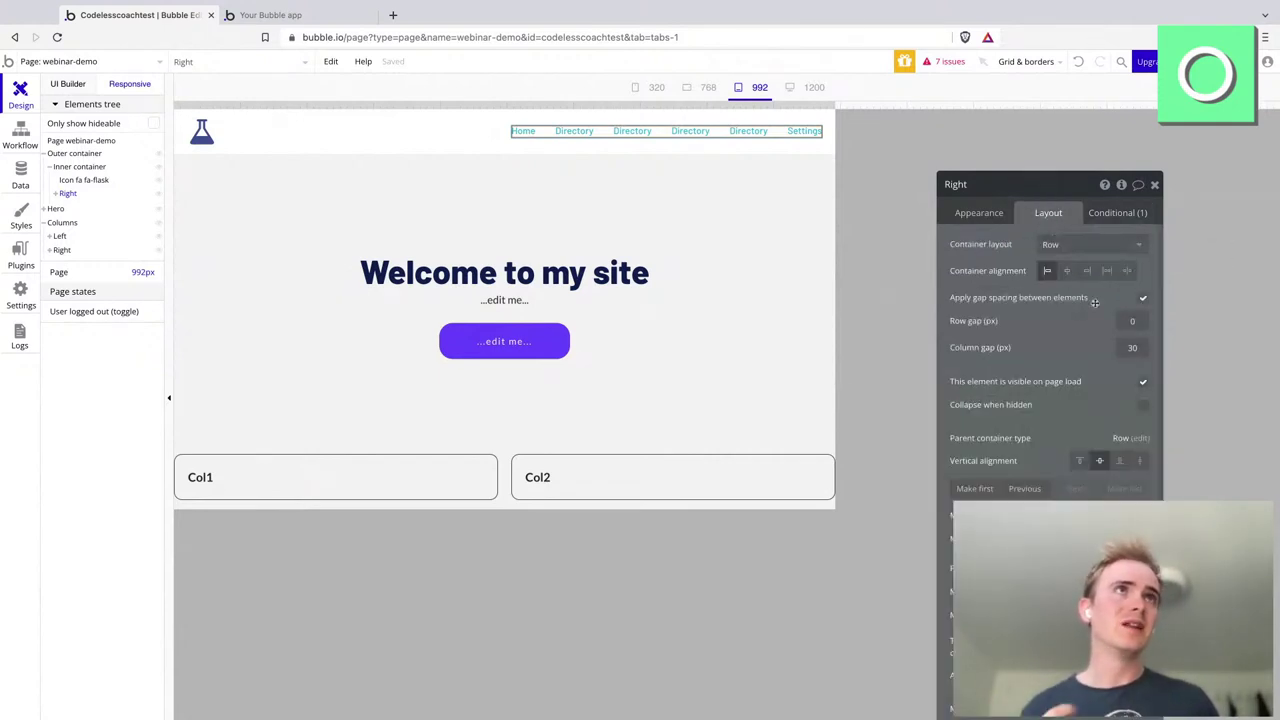
{"action": "left_click", "coordinate": [1144, 408]}
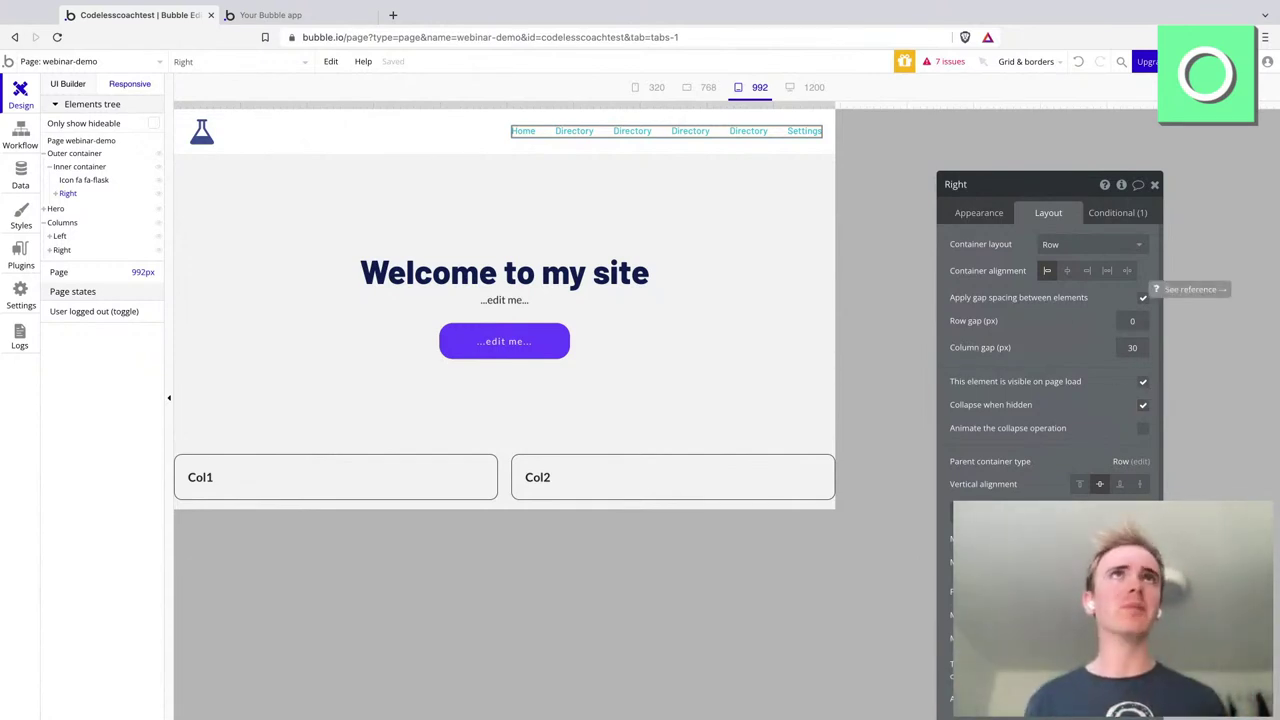
{"action": "left_click_drag", "start_coordinate": [816, 108], "coordinate": [884, 108]}
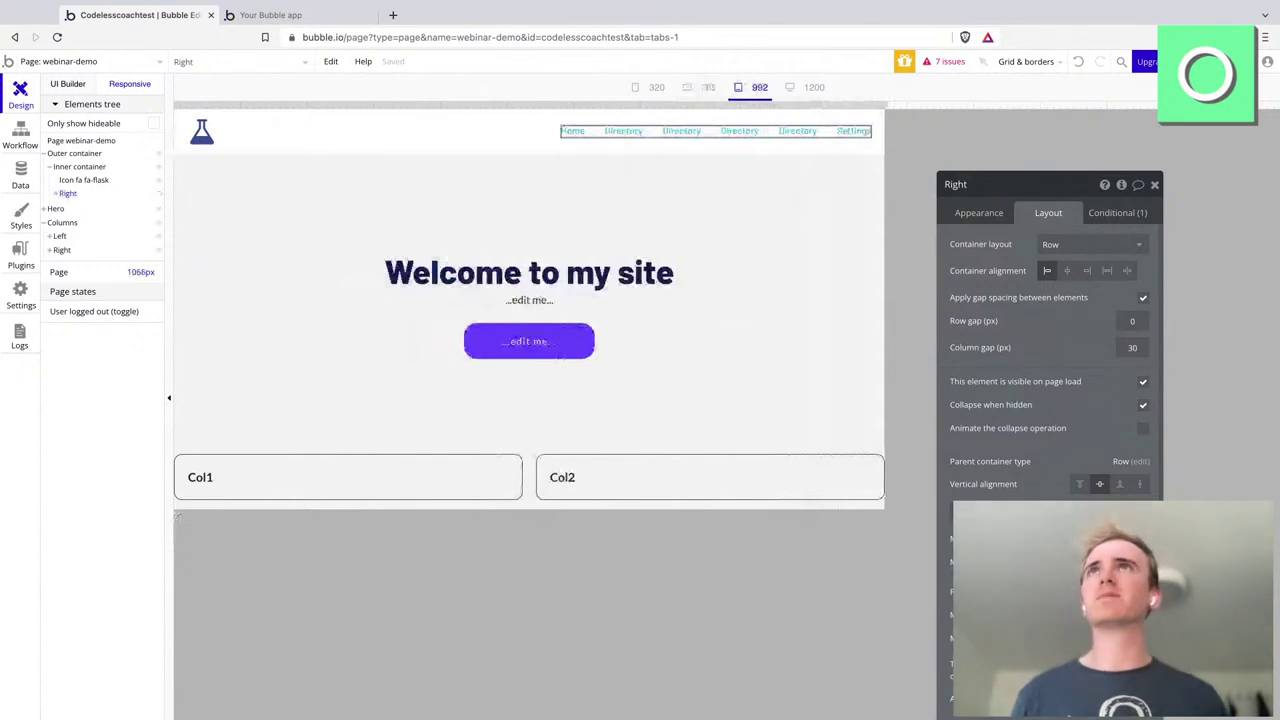
- Add a new icon element to the header's inner container, between the flask icon and the navigation links
{"action": "left_click", "coordinate": [66, 86]}
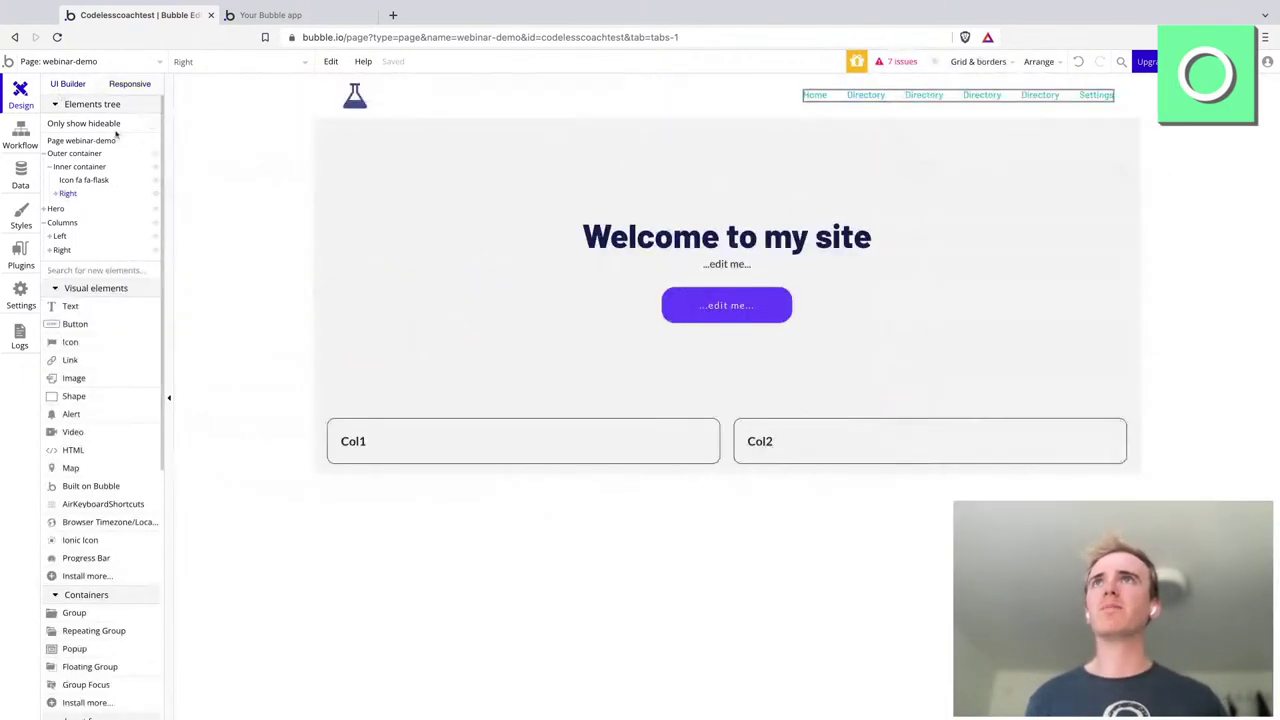
{"action": "left_click", "coordinate": [88, 268]}
{"action": "type", "text": "icon"}
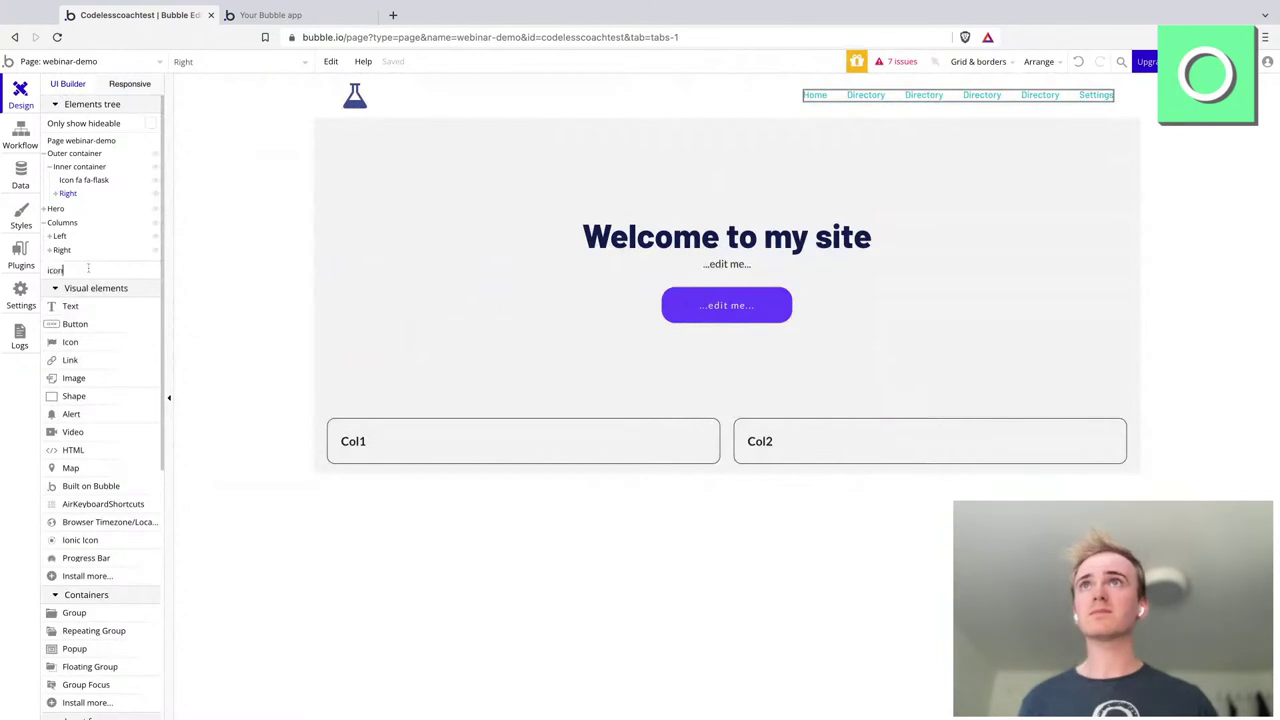
{"action": "left_click", "coordinate": [74, 307]}
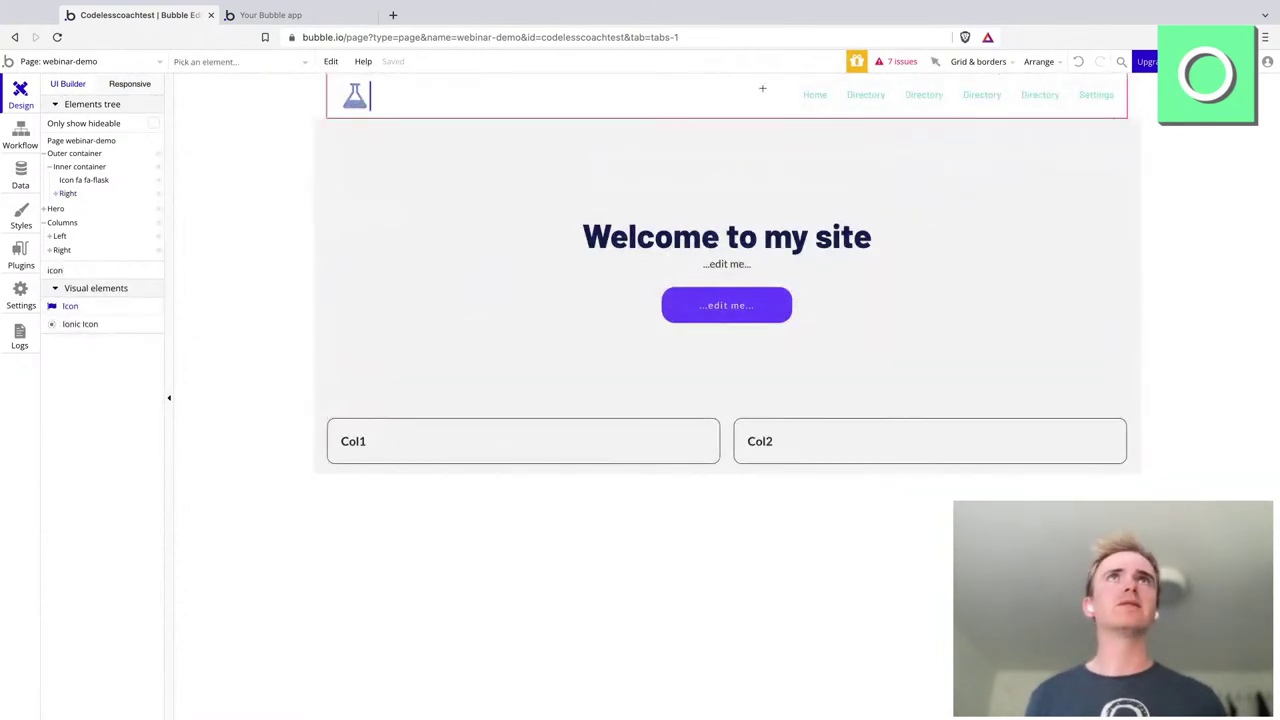
{"action": "left_click", "coordinate": [689, 92]}
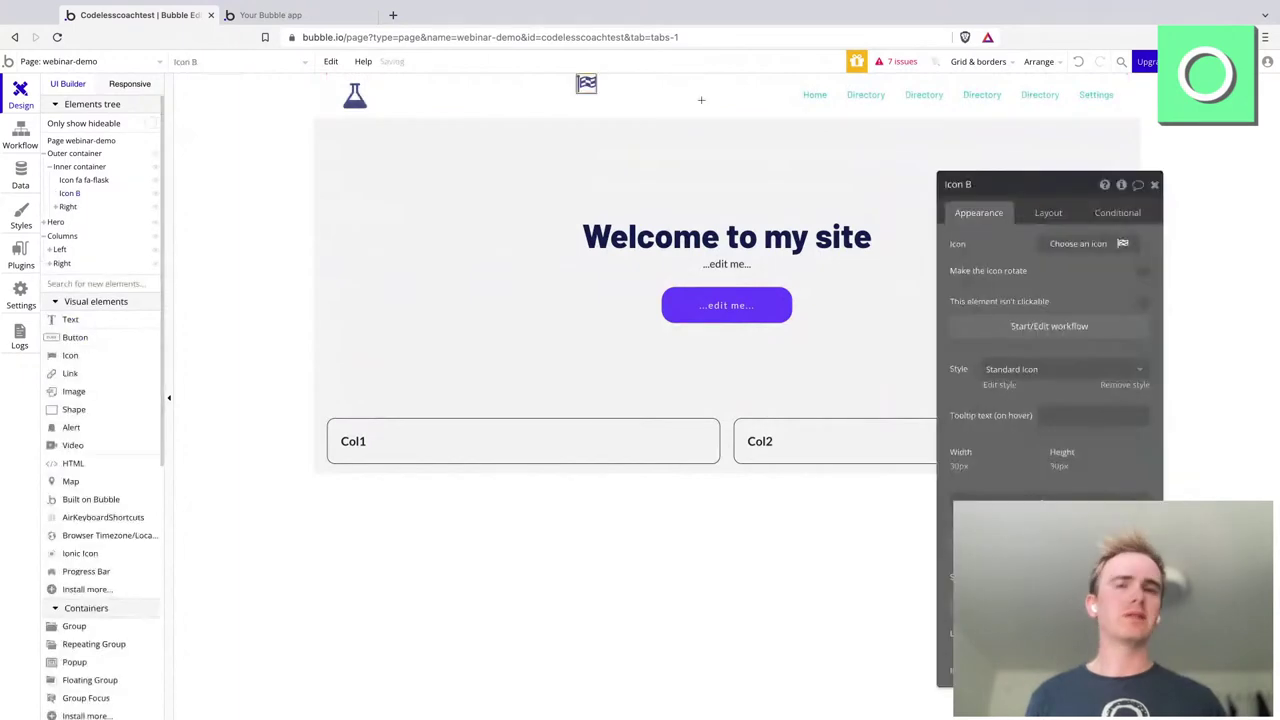
- Change the new icon to the three-bar menu symbol (fa-navicon) and centre it vertically in the header
{"action": "left_click", "coordinate": [1034, 244]}
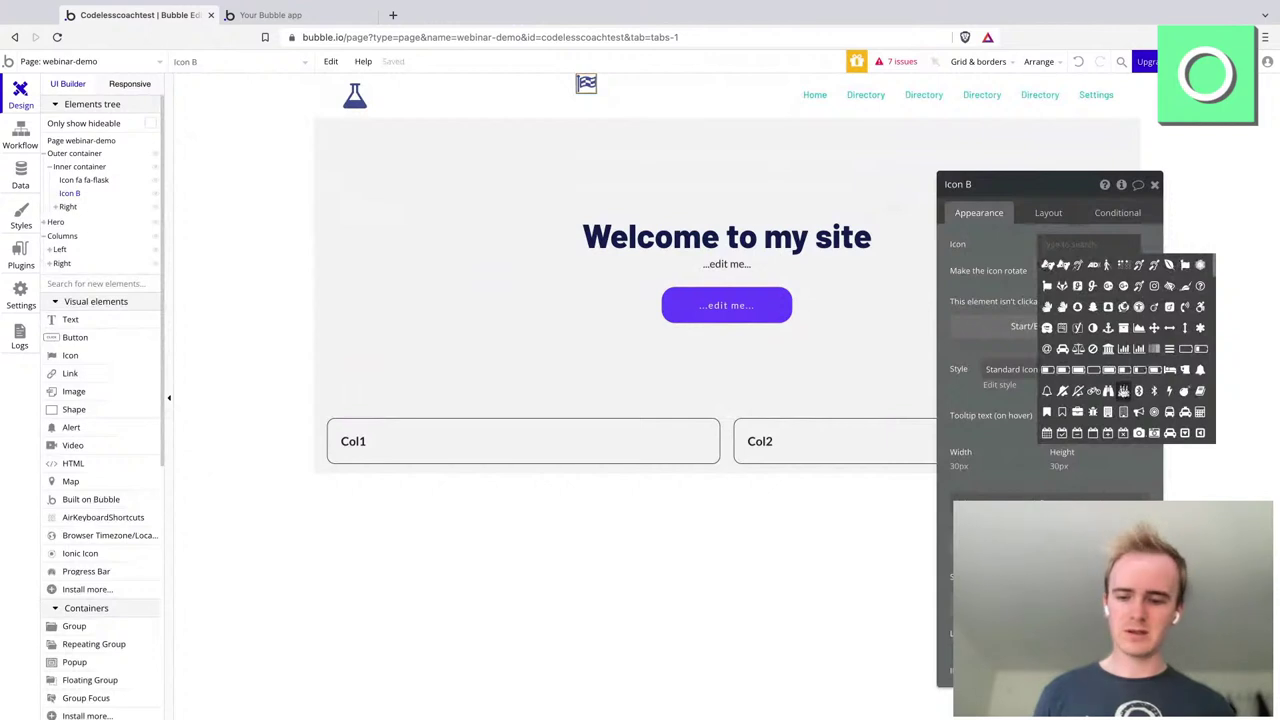
{"action": "type", "text": "sta"}
{"action": "key", "text": "BackSpace"}
{"action": "key", "text": "BackSpace"}
{"action": "key", "text": "BackSpace"}
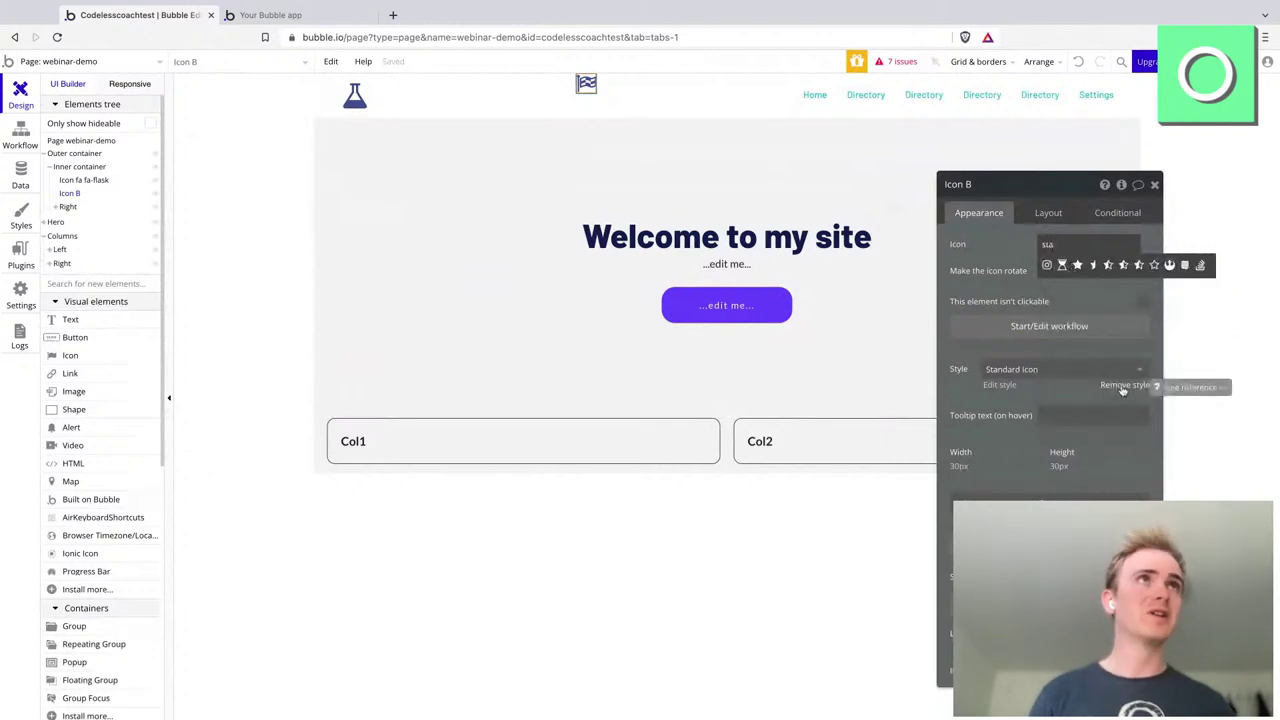
{"action": "scroll", "coordinate": [1116, 349], "scroll_direction": "down", "scroll_amount": 5}
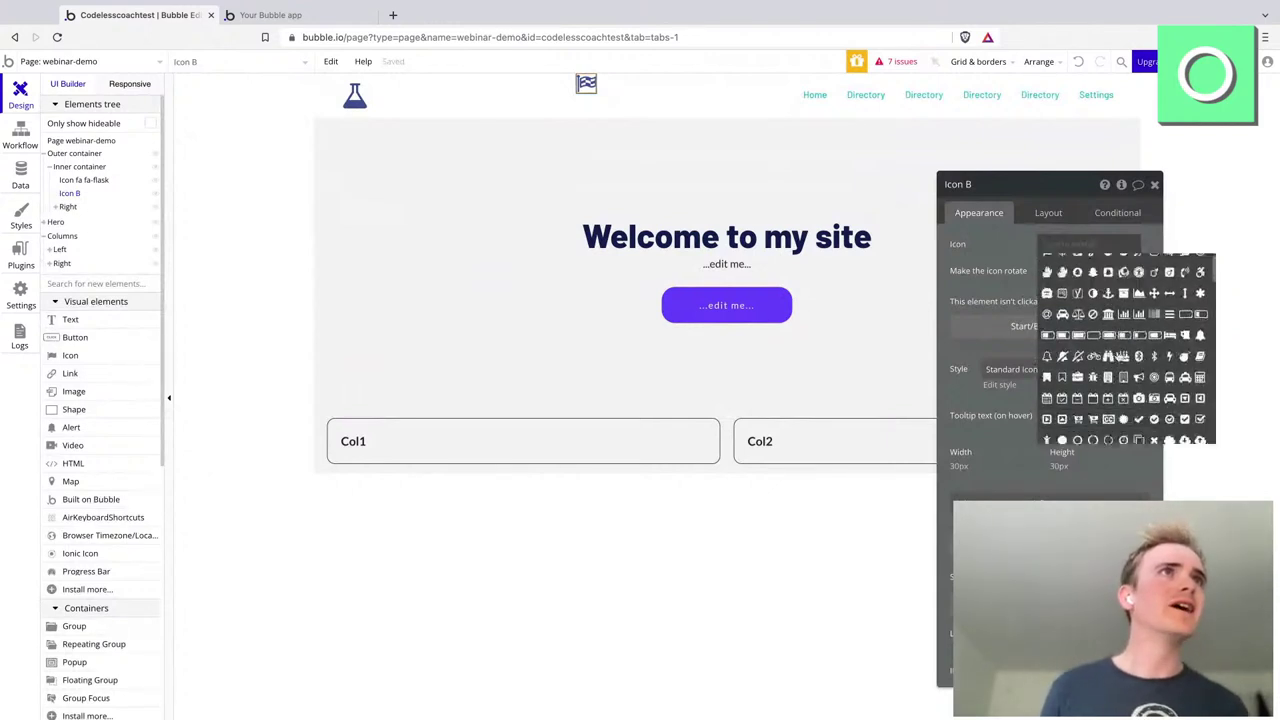
{"action": "scroll", "coordinate": [1120, 352], "scroll_direction": "down", "scroll_amount": 2}
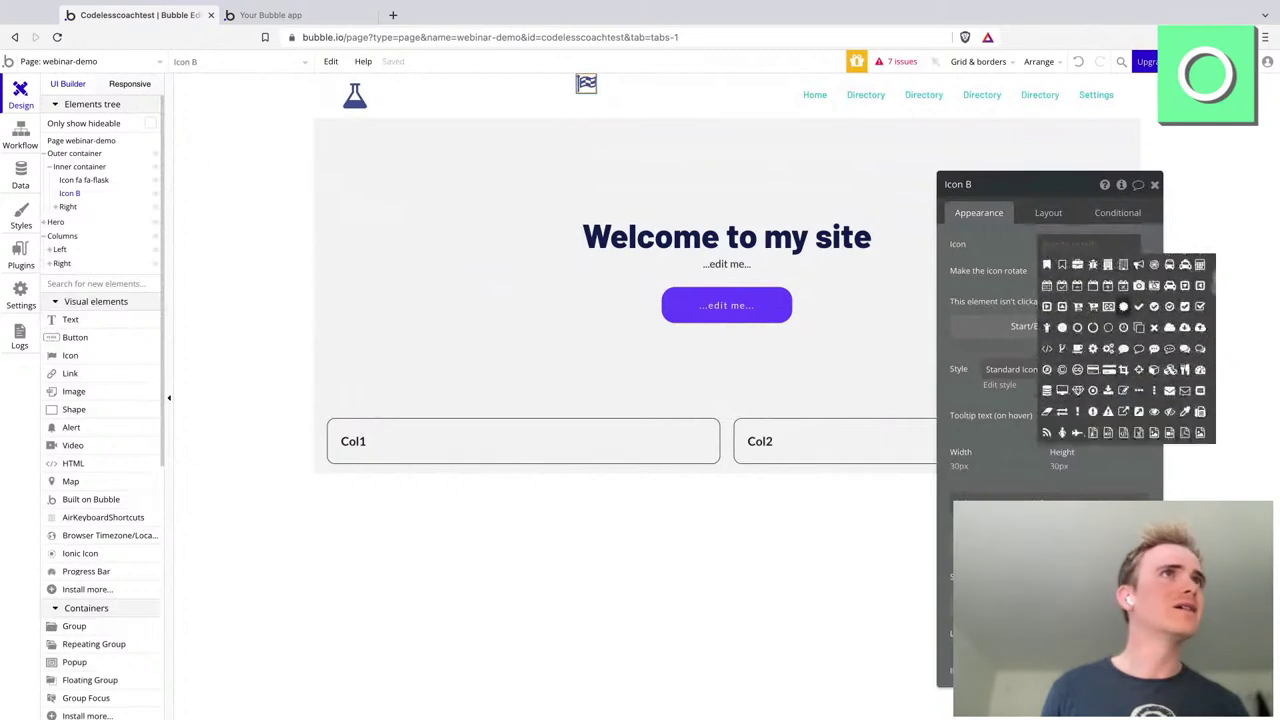
{"action": "scroll", "coordinate": [1120, 350], "scroll_direction": "down", "scroll_amount": 5}
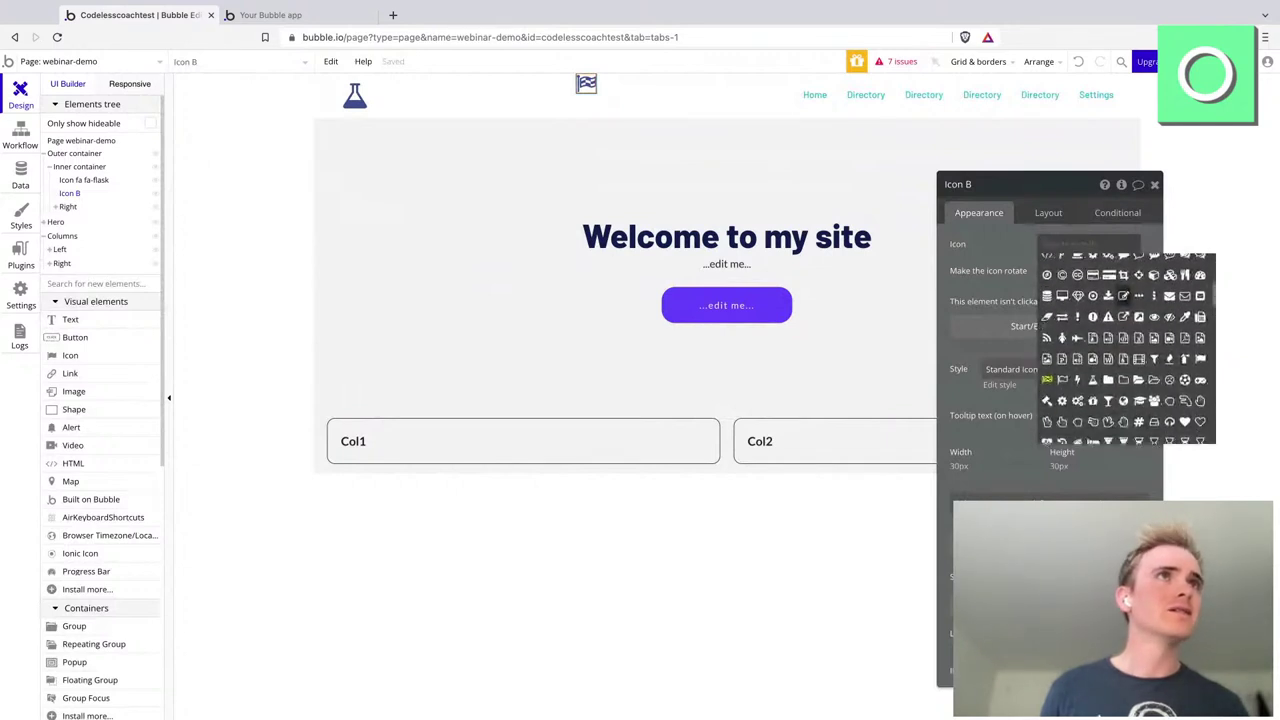
{"action": "scroll", "coordinate": [1141, 380], "scroll_direction": "down", "scroll_amount": 6}
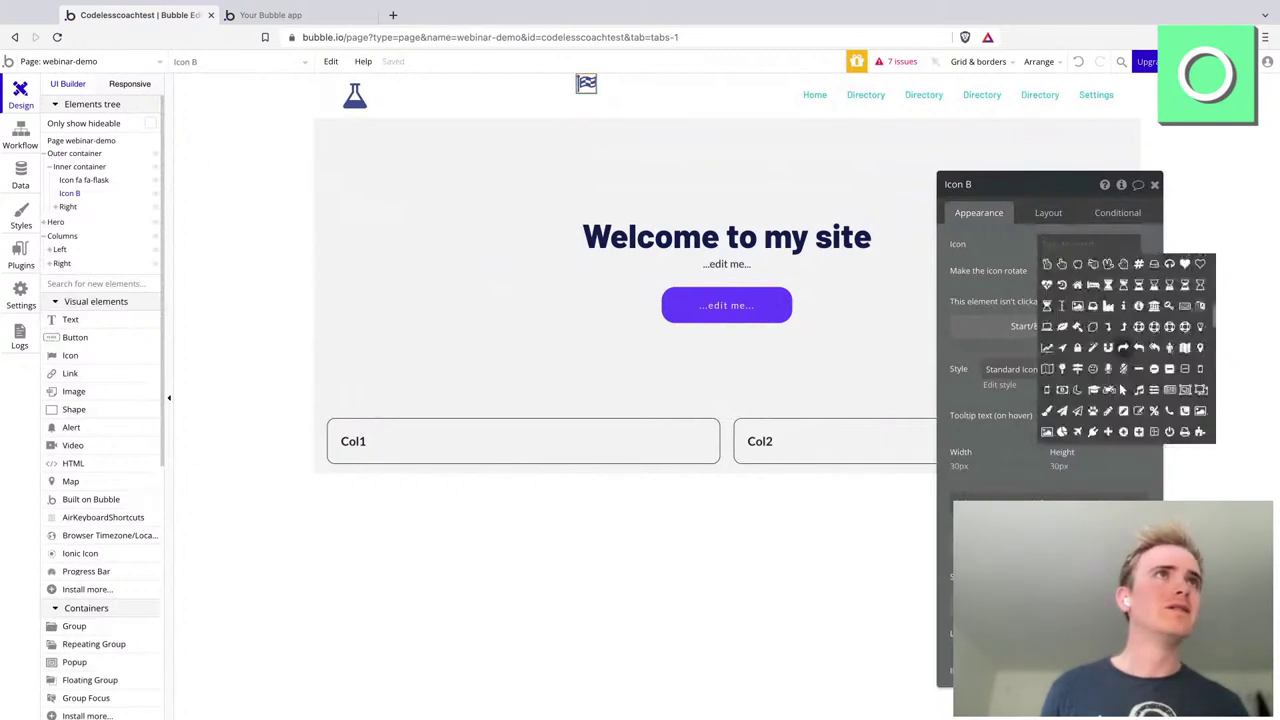
{"action": "left_click", "coordinate": [1153, 381]}
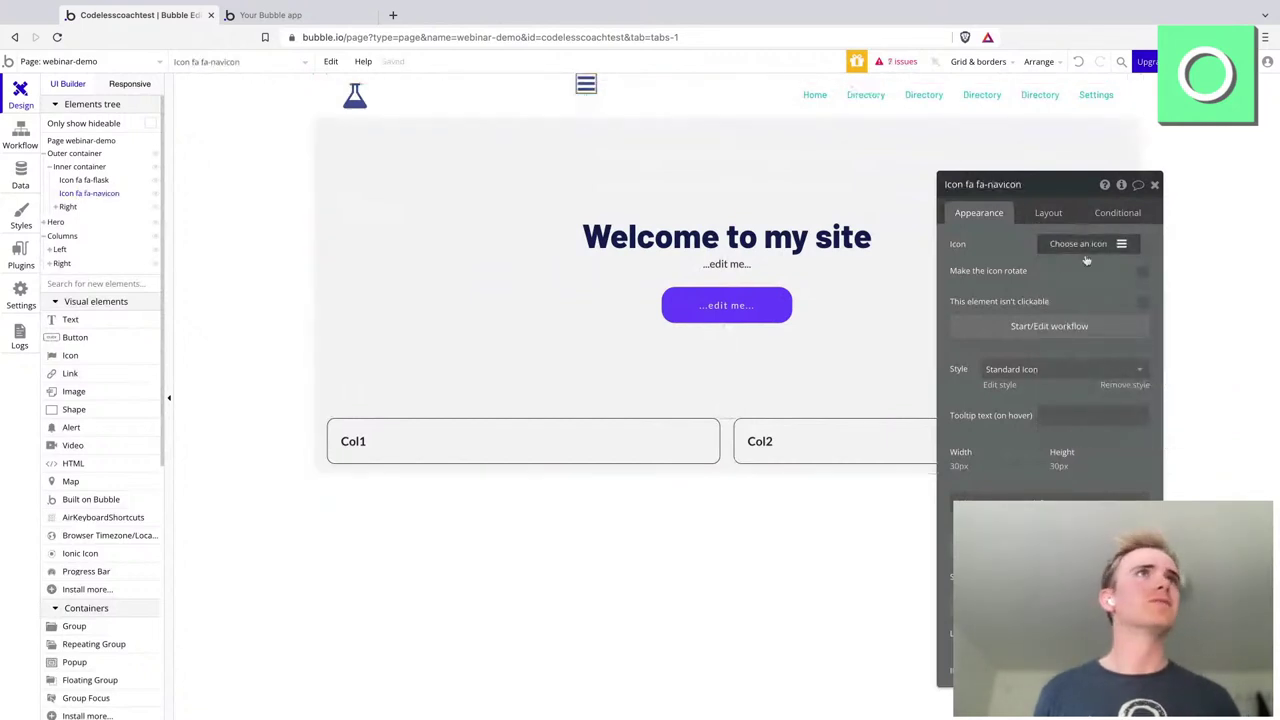
{"action": "left_click", "coordinate": [1049, 213]}
{"action": "left_click", "coordinate": [1119, 316]}
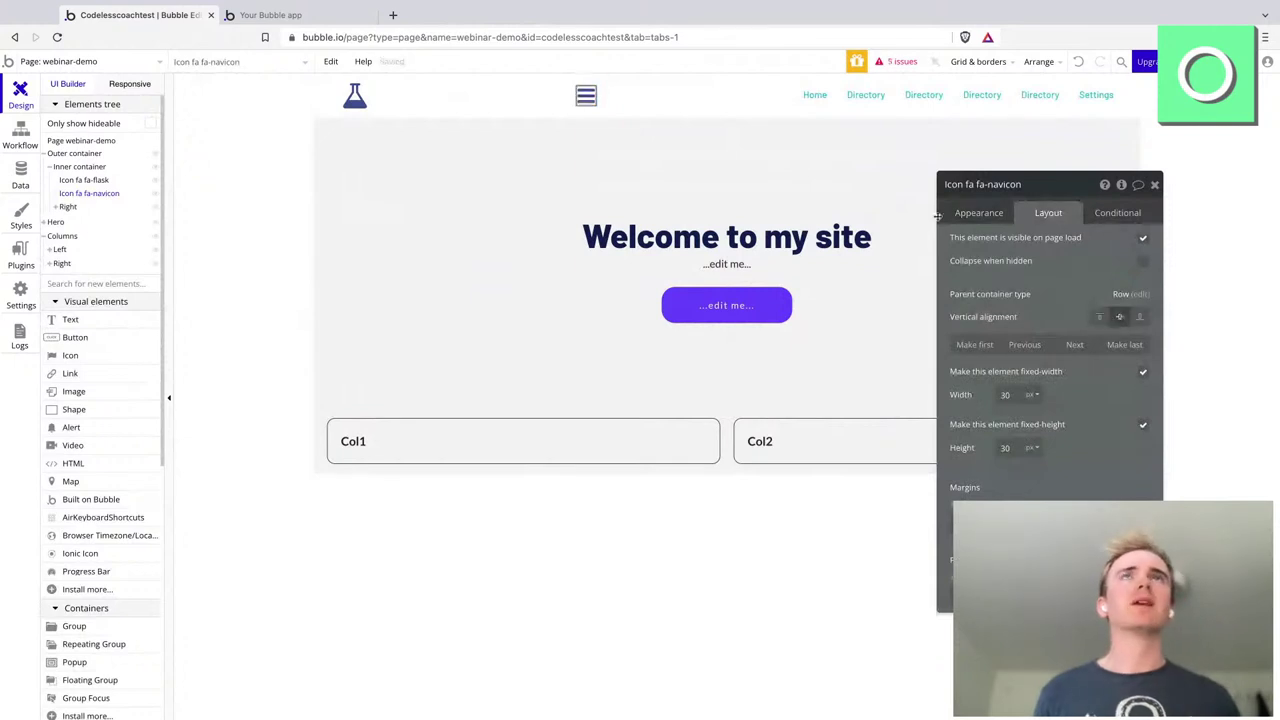
- Group the menu icon and the navigation links group together in a row container
{"action": "left_click", "coordinate": [632, 101]}
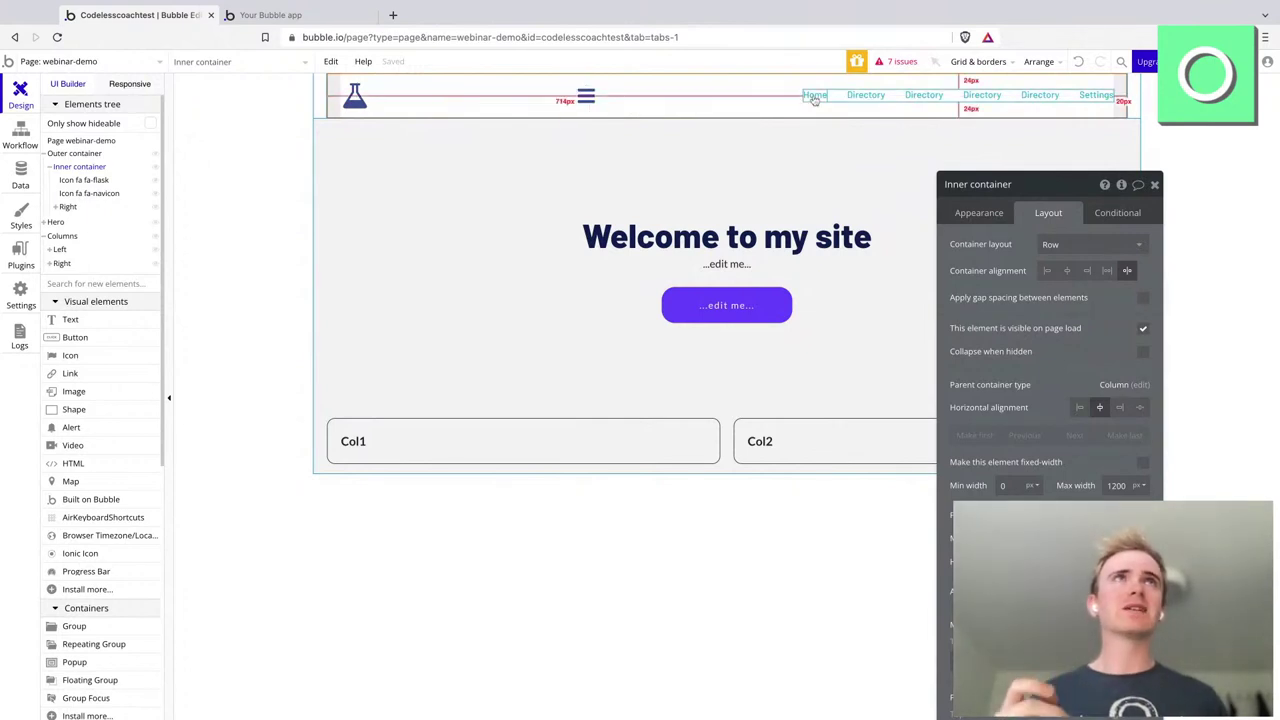
{"action": "left_click", "coordinate": [587, 100]}
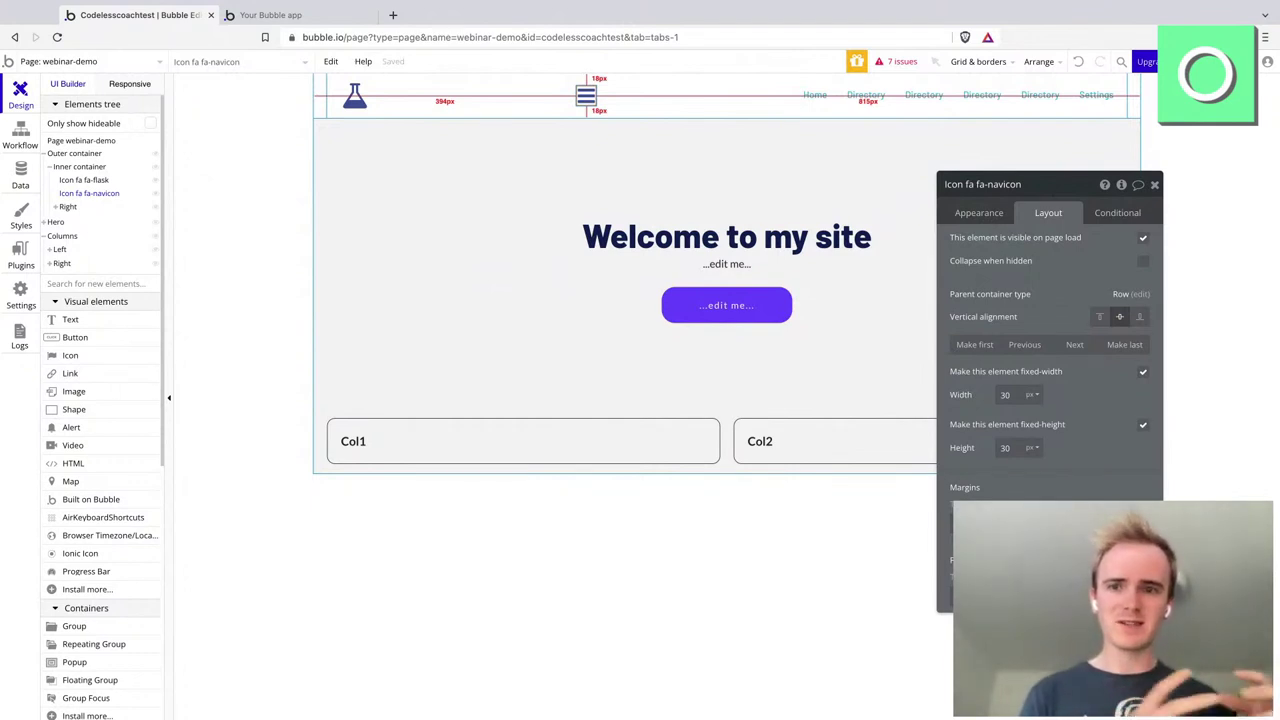
{"action": "left_click", "coordinate": [843, 97]}
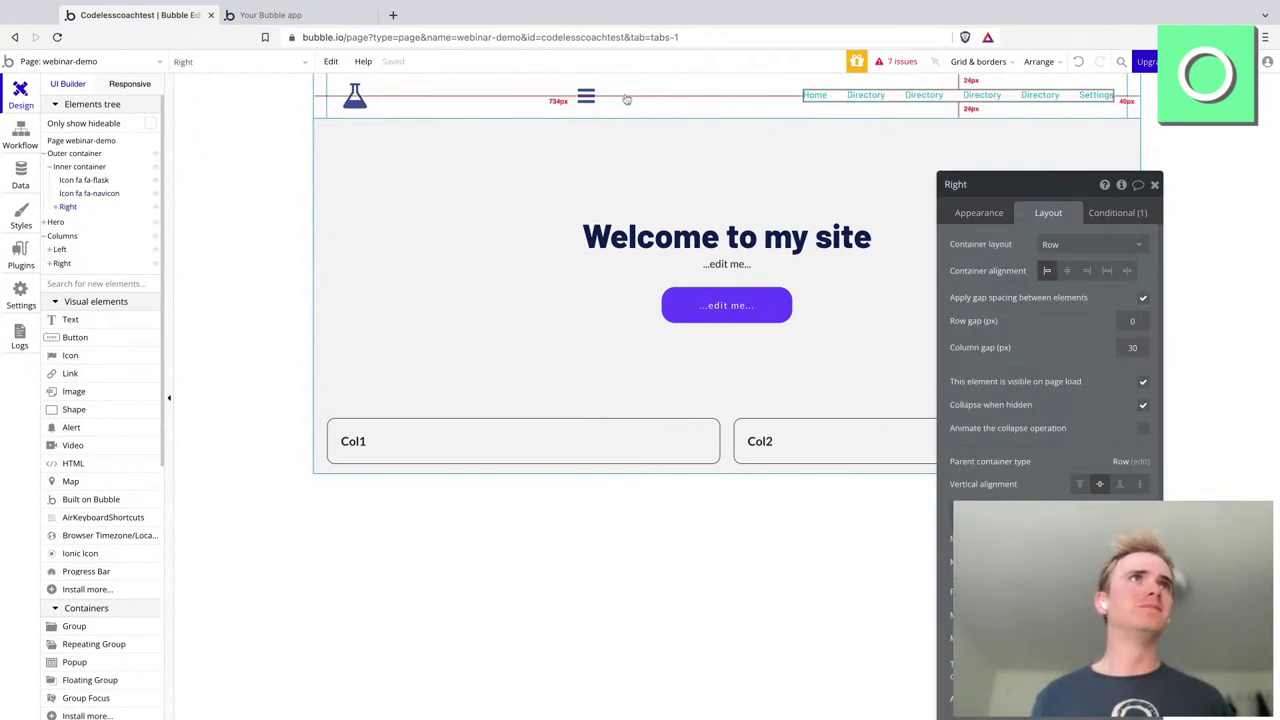
{"action": "left_click", "coordinate": [590, 97], "text": "shift"}
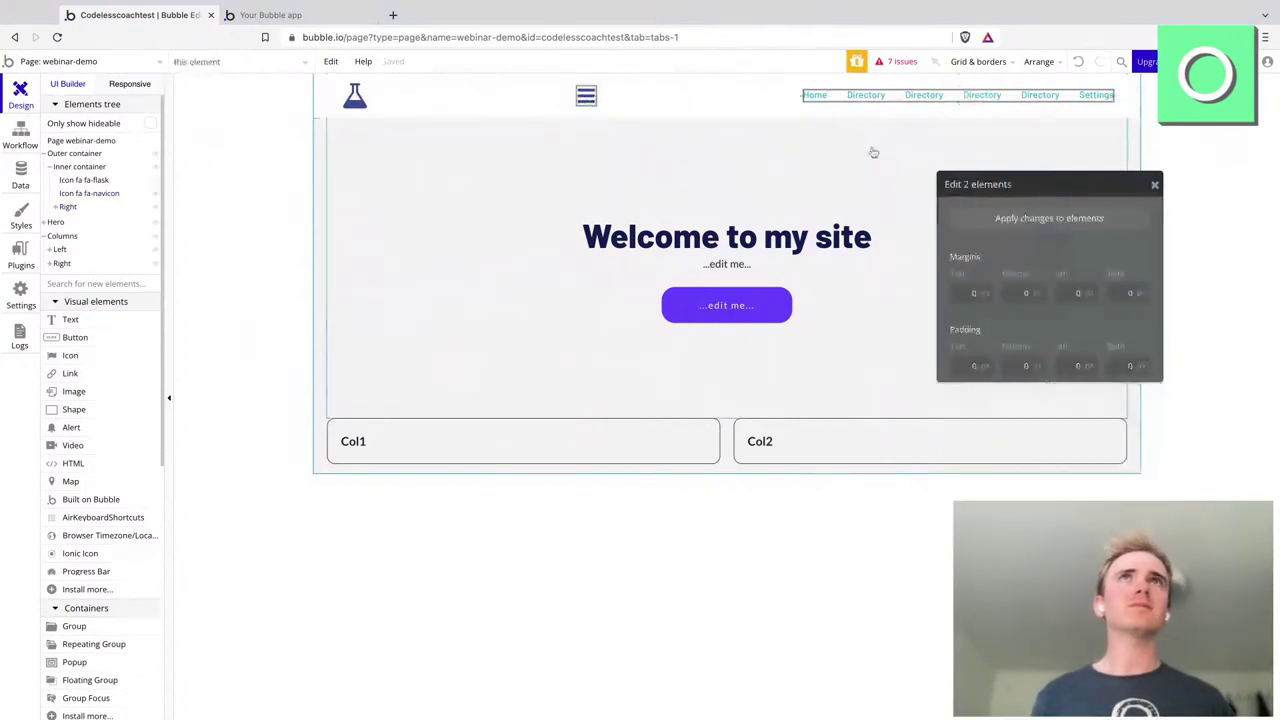
{"action": "right_click", "coordinate": [586, 99]}
{"action": "left_click", "coordinate": [647, 210]}
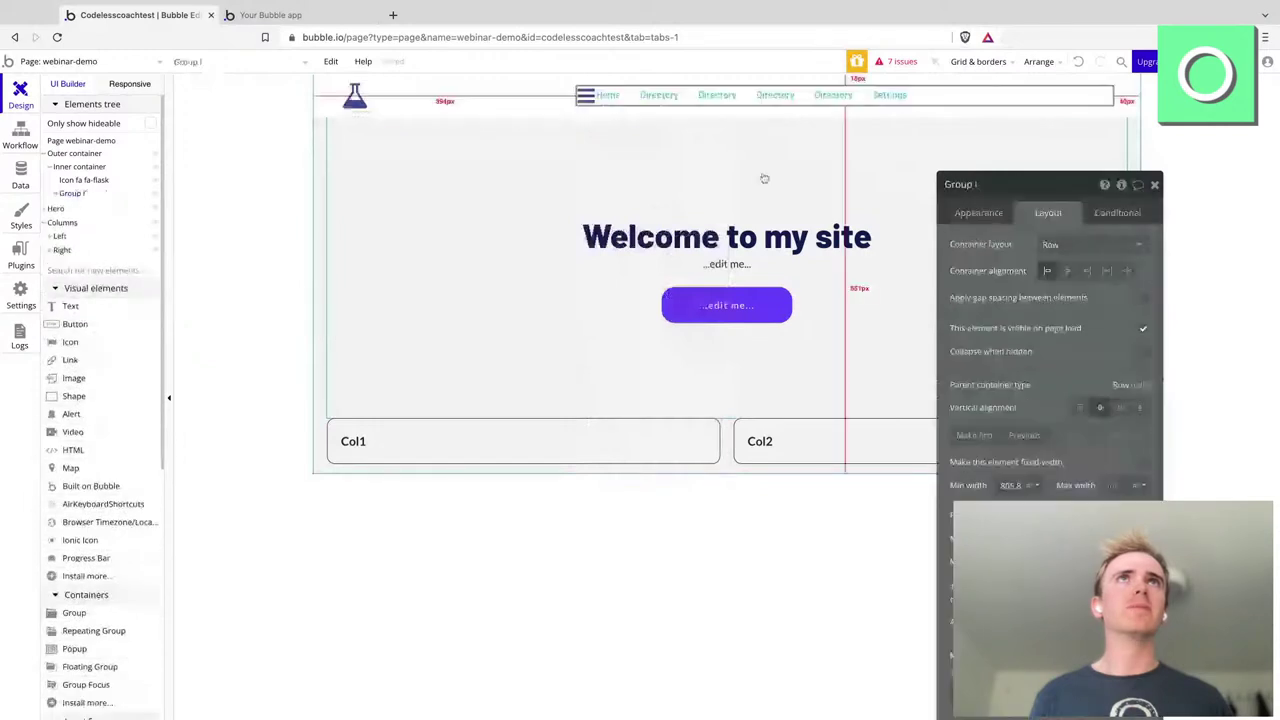
- Right-align the contents of the new header group and set its minimum width to 0 px
{"action": "left_click", "coordinate": [1087, 270]}
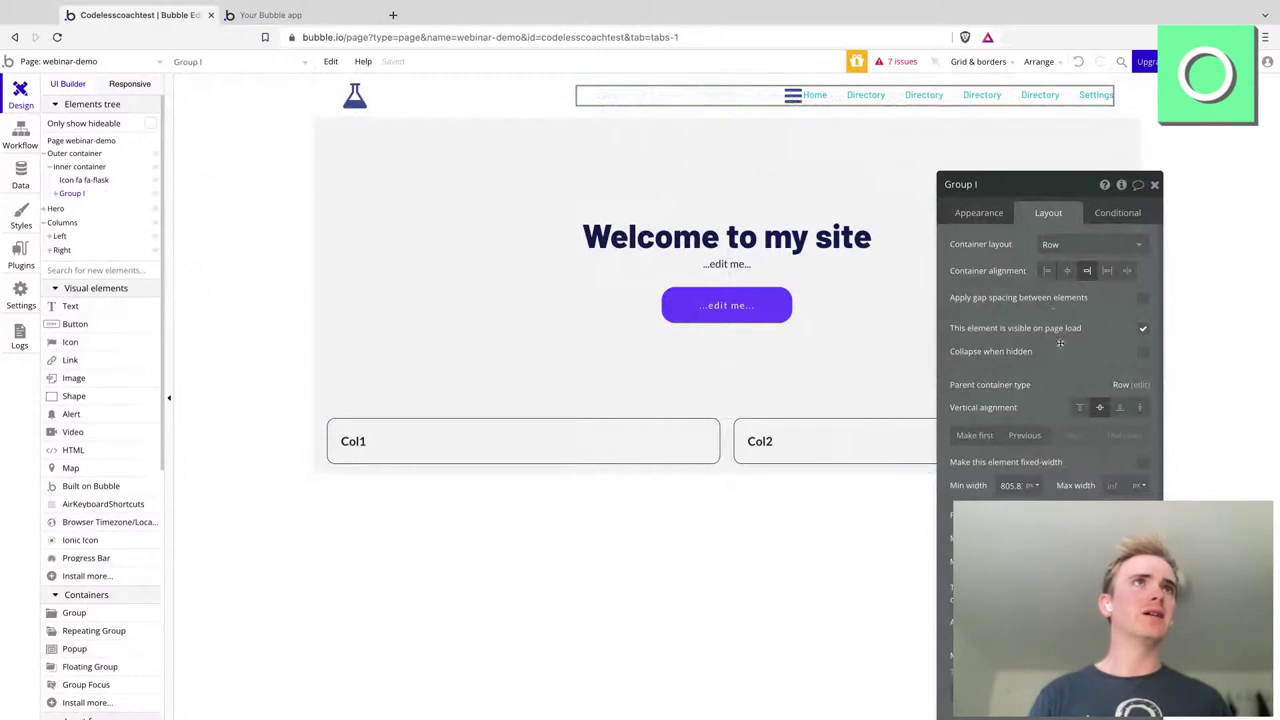
{"action": "left_click", "coordinate": [1010, 485]}
{"action": "type", "text": "0"}
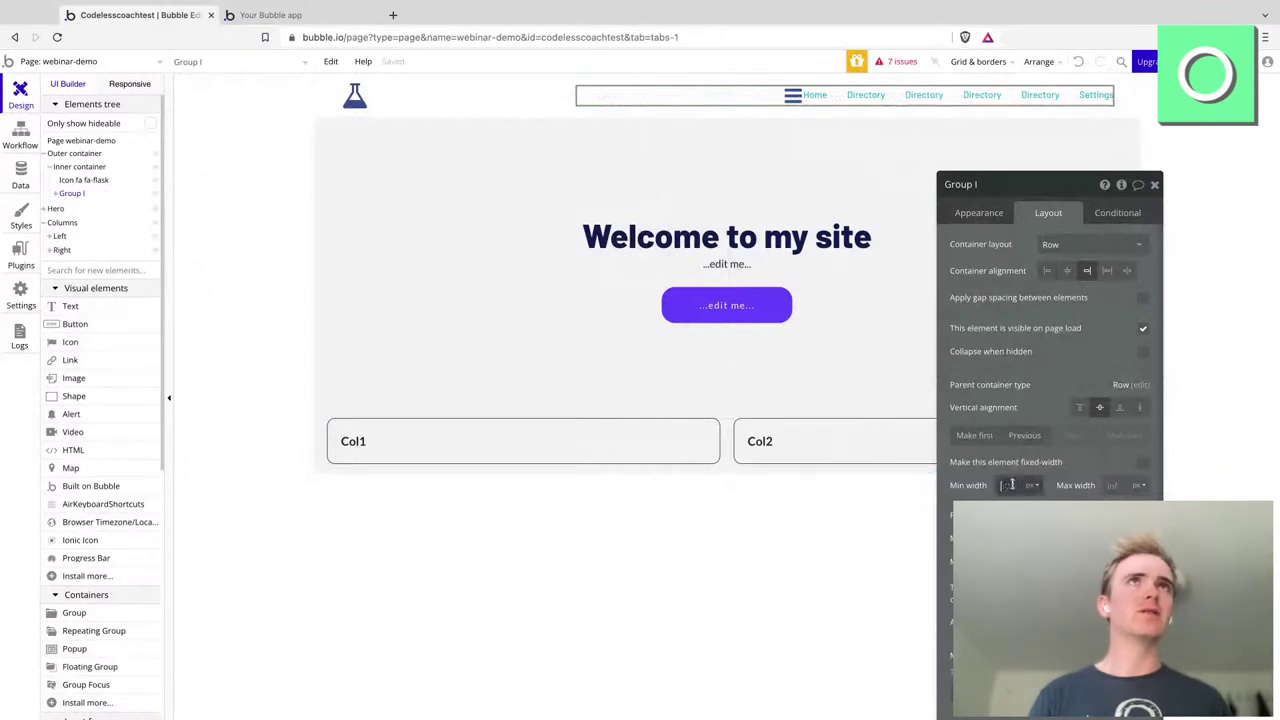
- Move the menu icon to the last position in its group and check the header while narrowing the page to about 894 px
{"action": "left_click", "coordinate": [793, 95]}
{"action": "left_click", "coordinate": [1110, 346]}
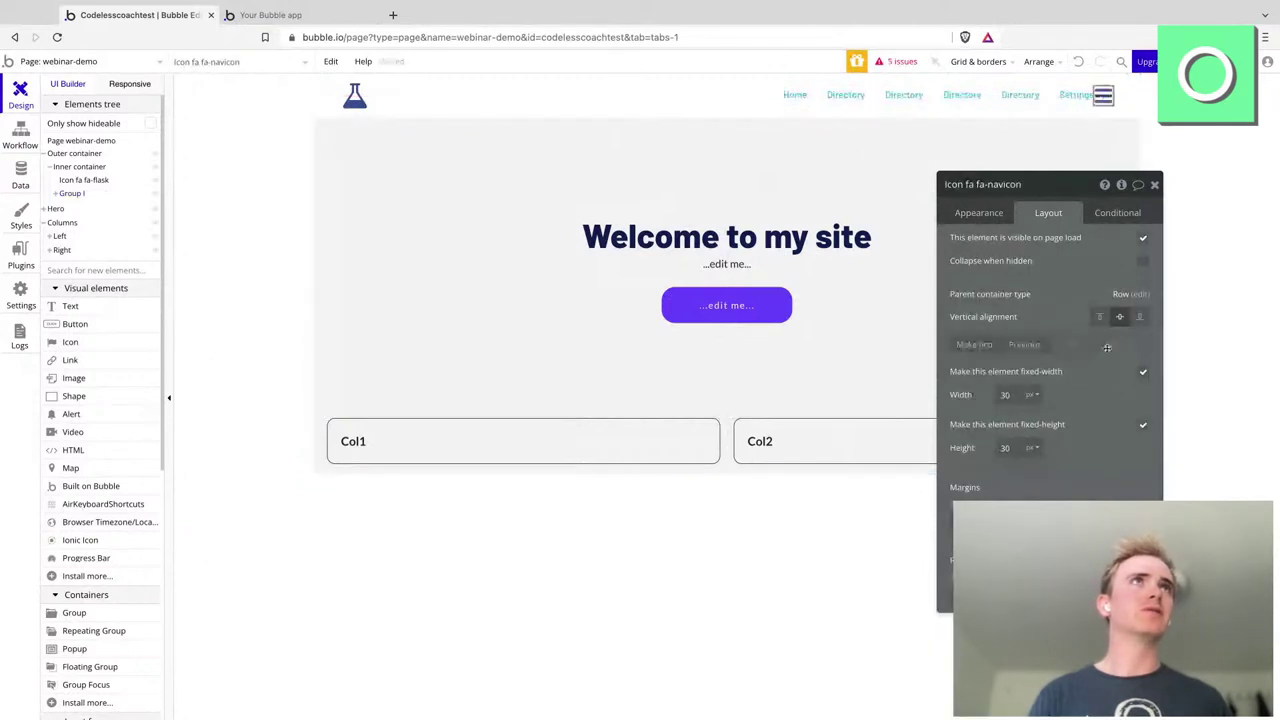
{"action": "left_click", "coordinate": [130, 84]}
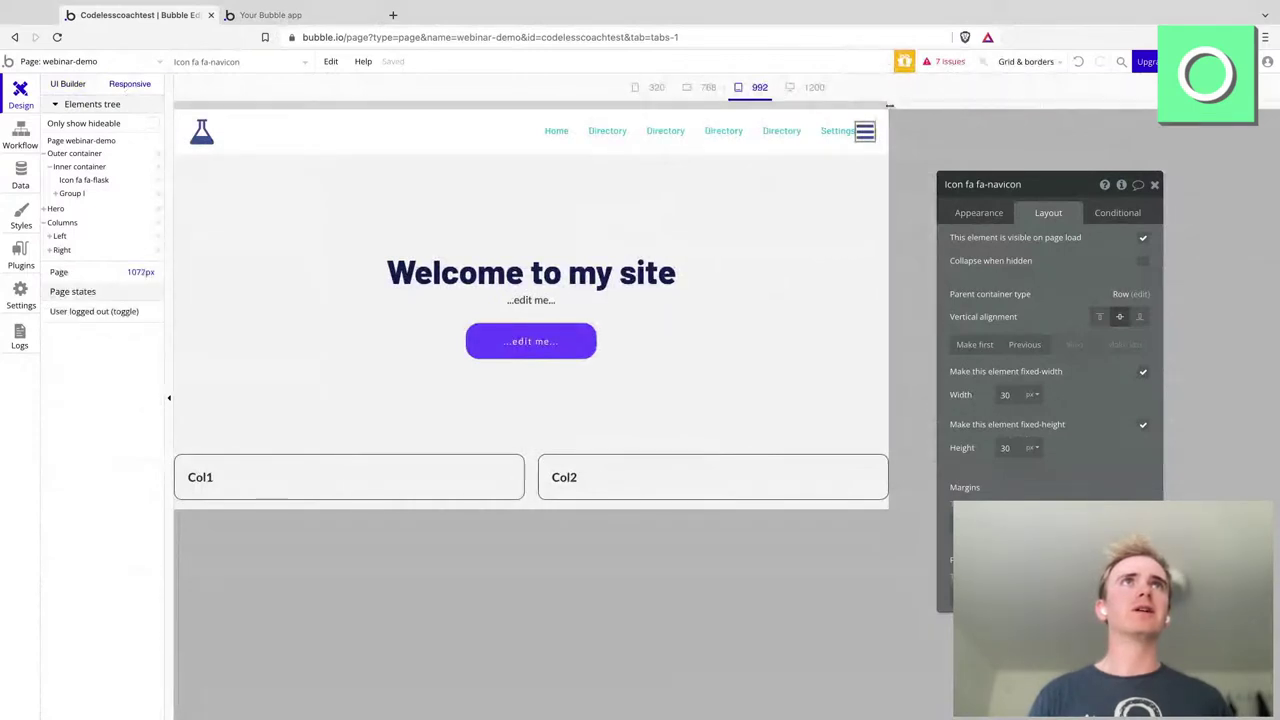
{"action": "left_click_drag", "start_coordinate": [896, 104], "coordinate": [770, 104]}
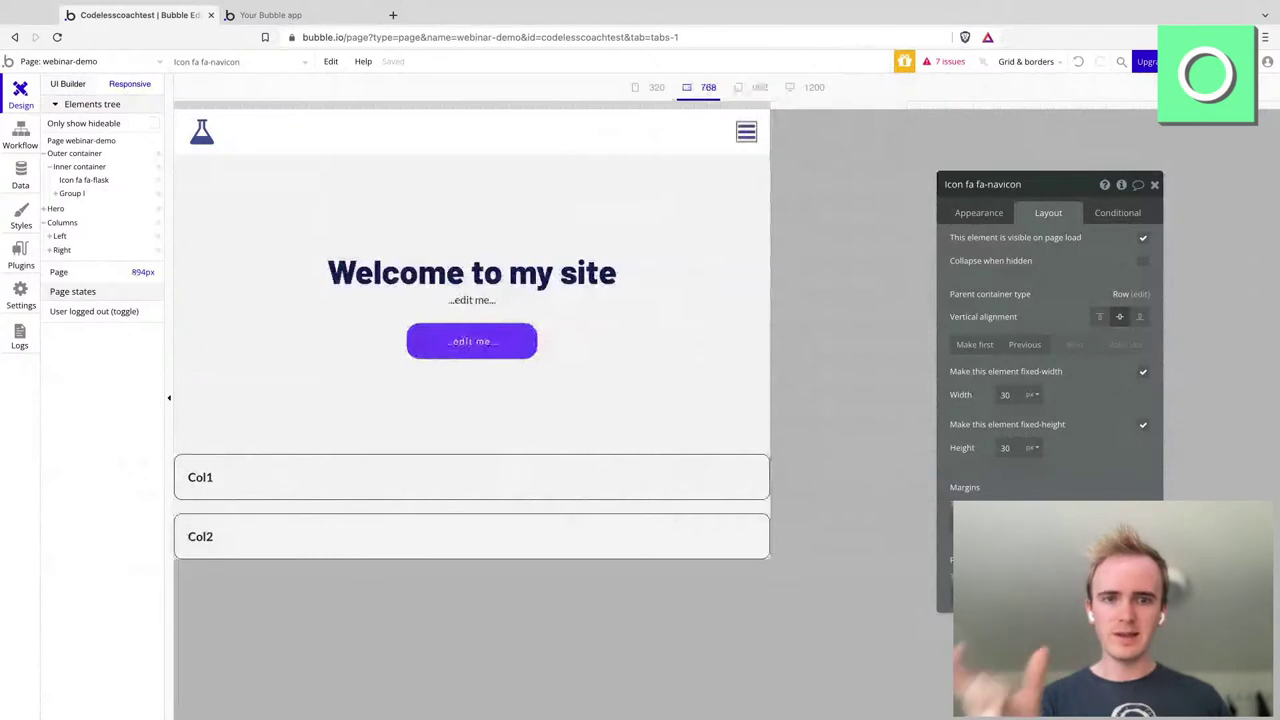
{"action": "left_click", "coordinate": [755, 87]}
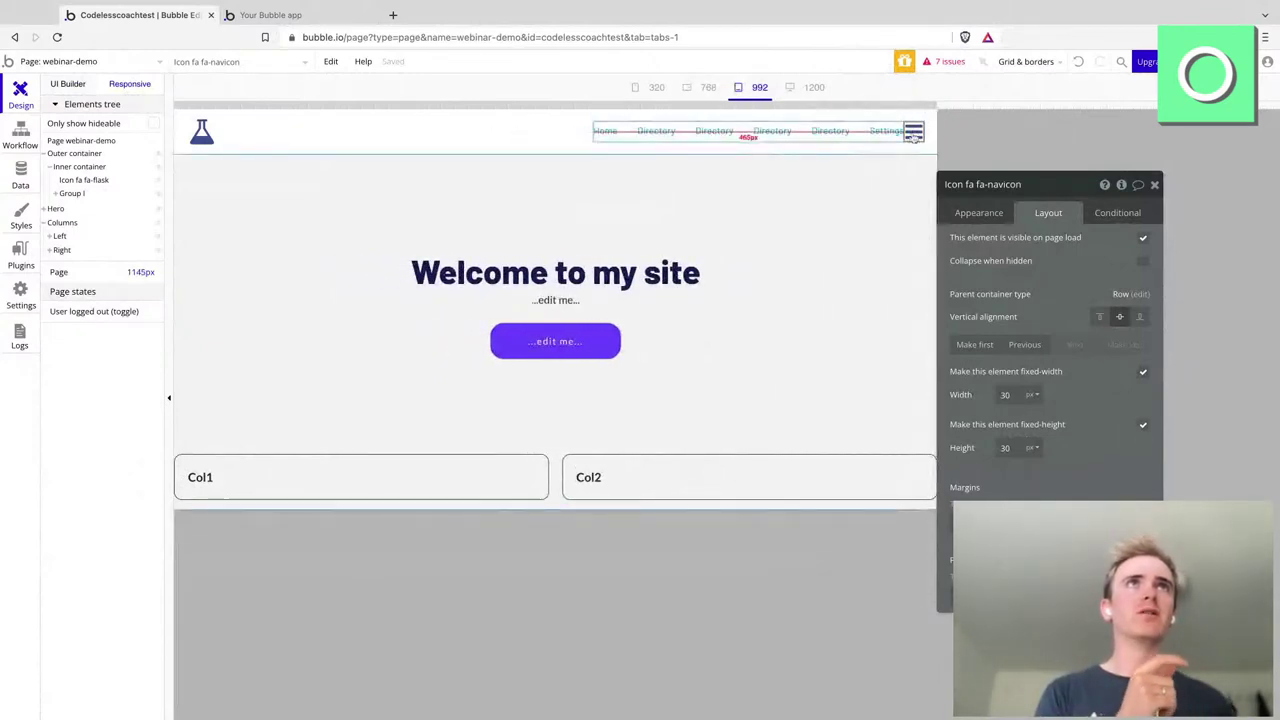
- Set the menu icon to be not visible on page load
{"action": "left_click", "coordinate": [862, 135]}
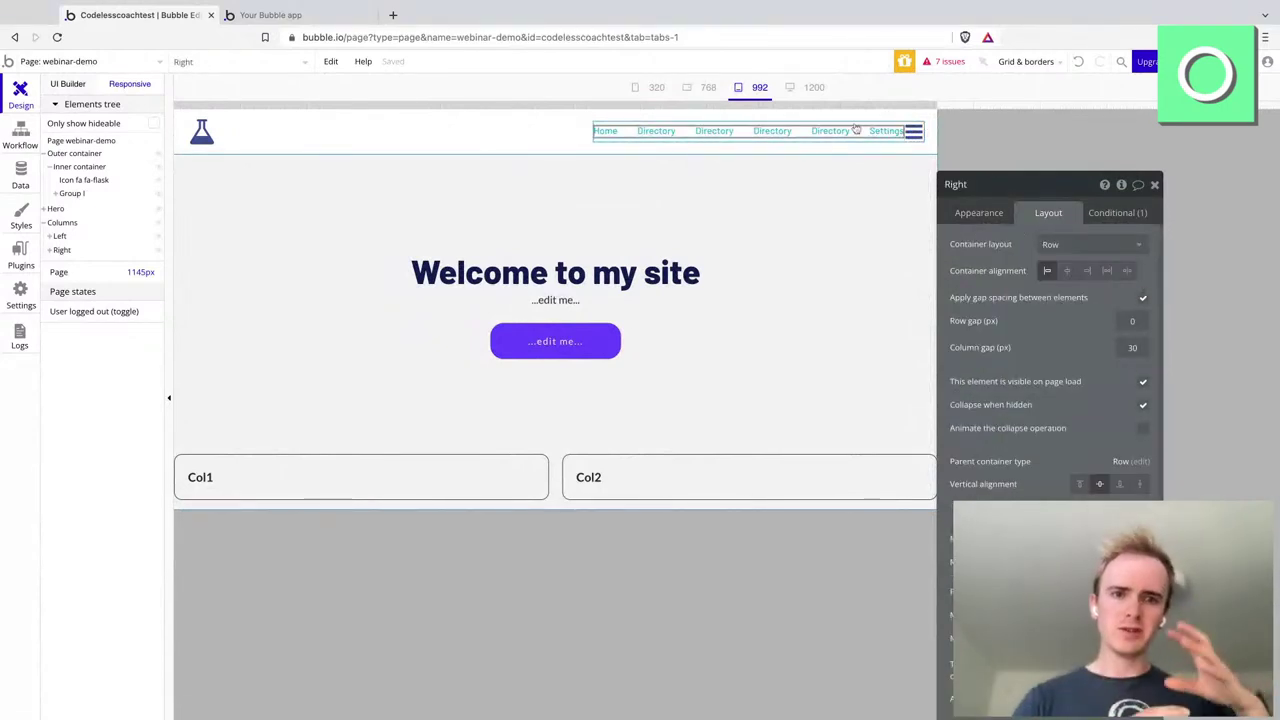
{"action": "left_click", "coordinate": [915, 132]}
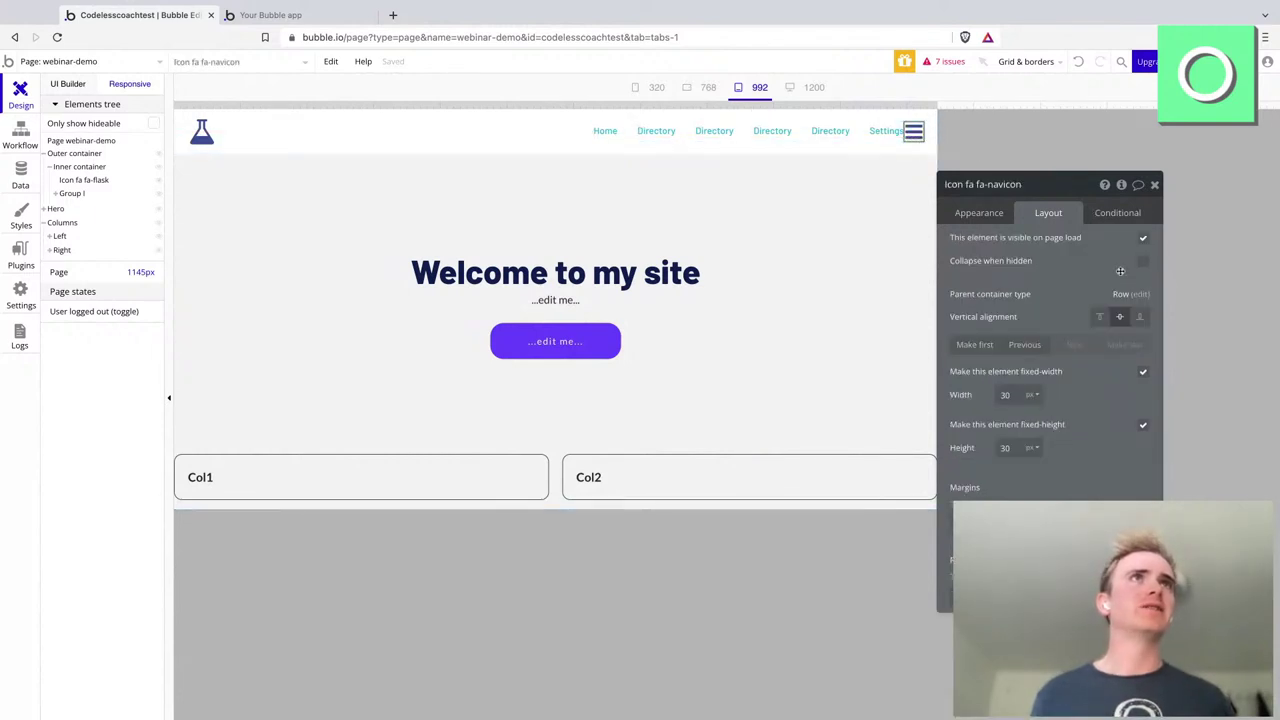
{"action": "left_click", "coordinate": [967, 216]}
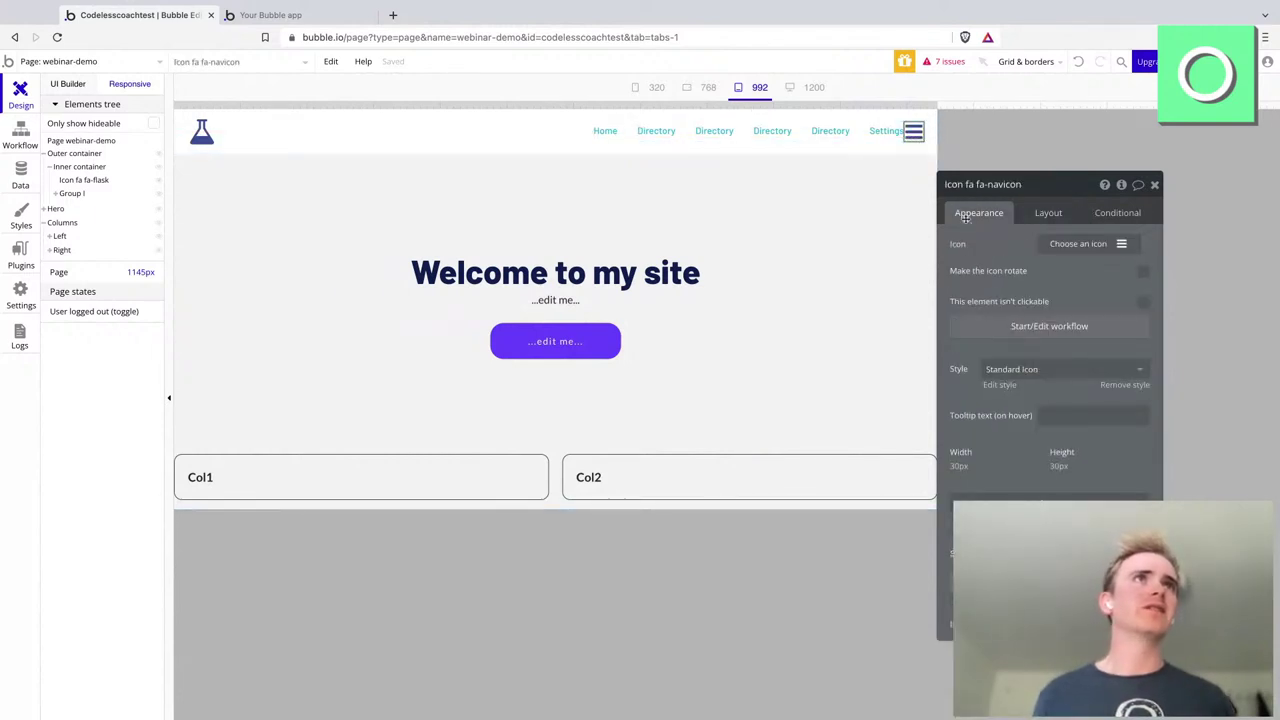
{"action": "left_click", "coordinate": [1049, 214]}
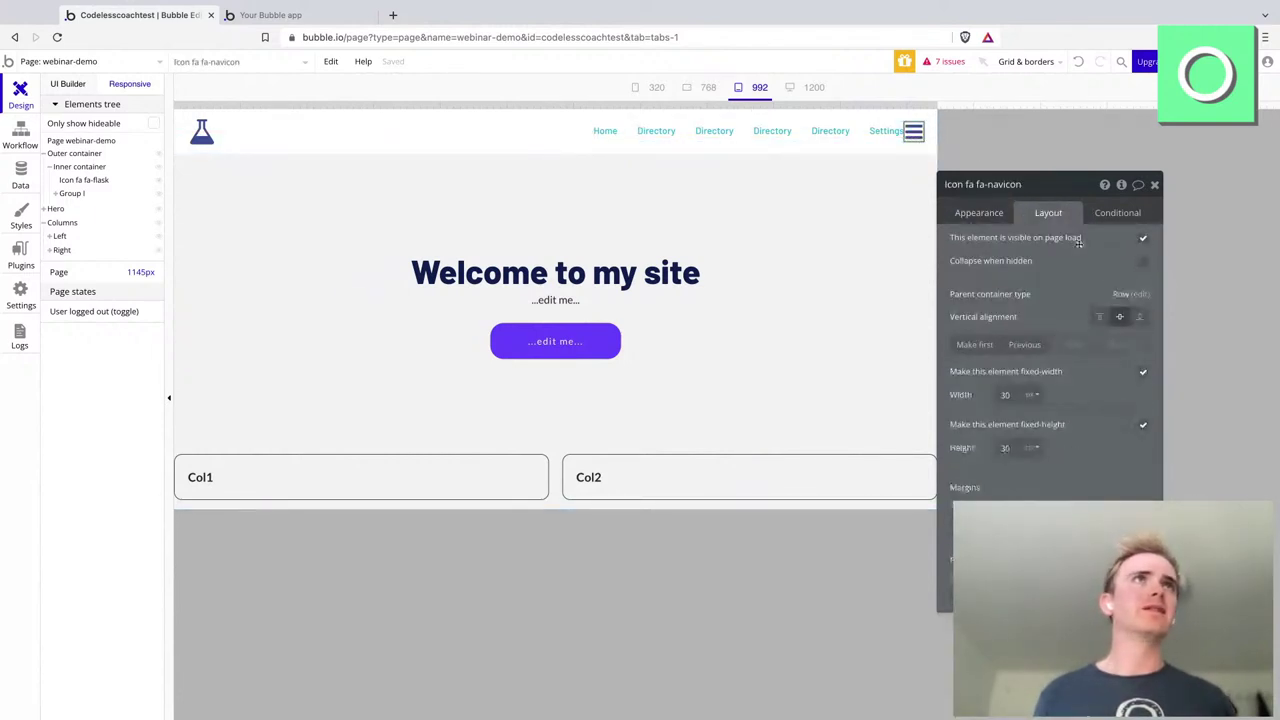
{"action": "left_click", "coordinate": [1142, 240]}
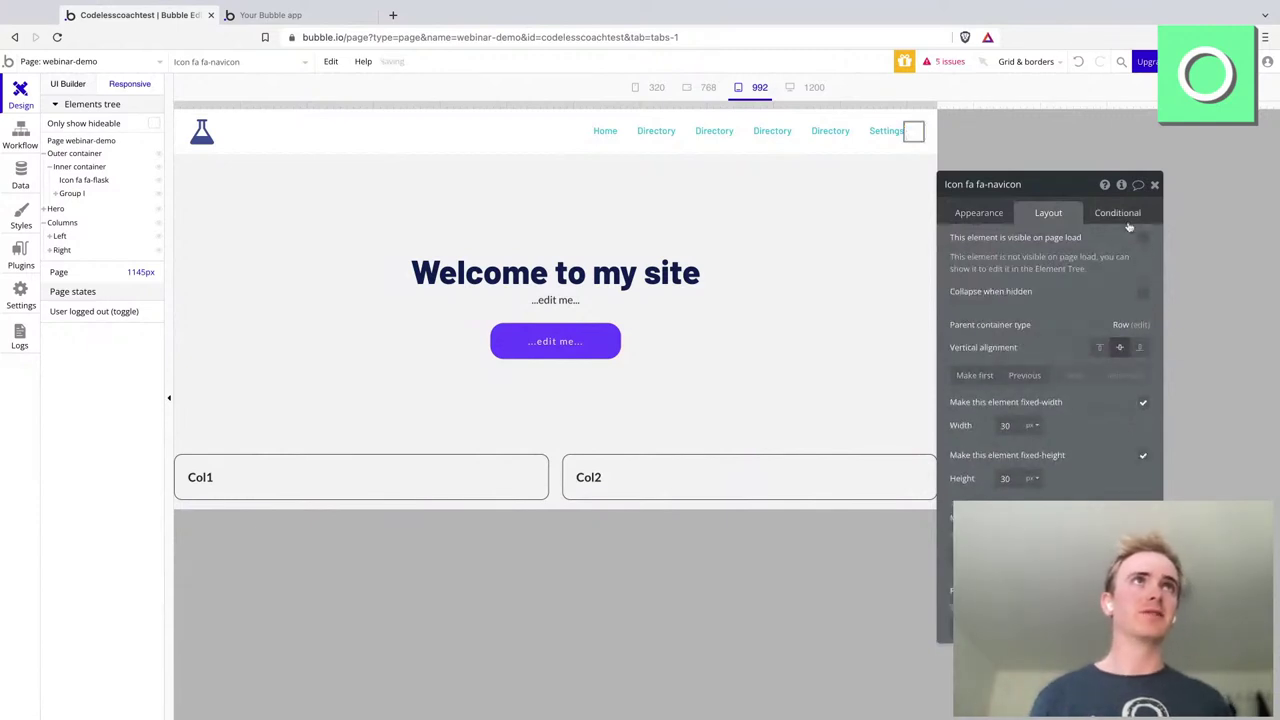
- Add a condition to the menu icon for when the current page width is ≥ 992
{"action": "left_click", "coordinate": [1123, 211]}
{"action": "left_click", "coordinate": [1040, 244]}
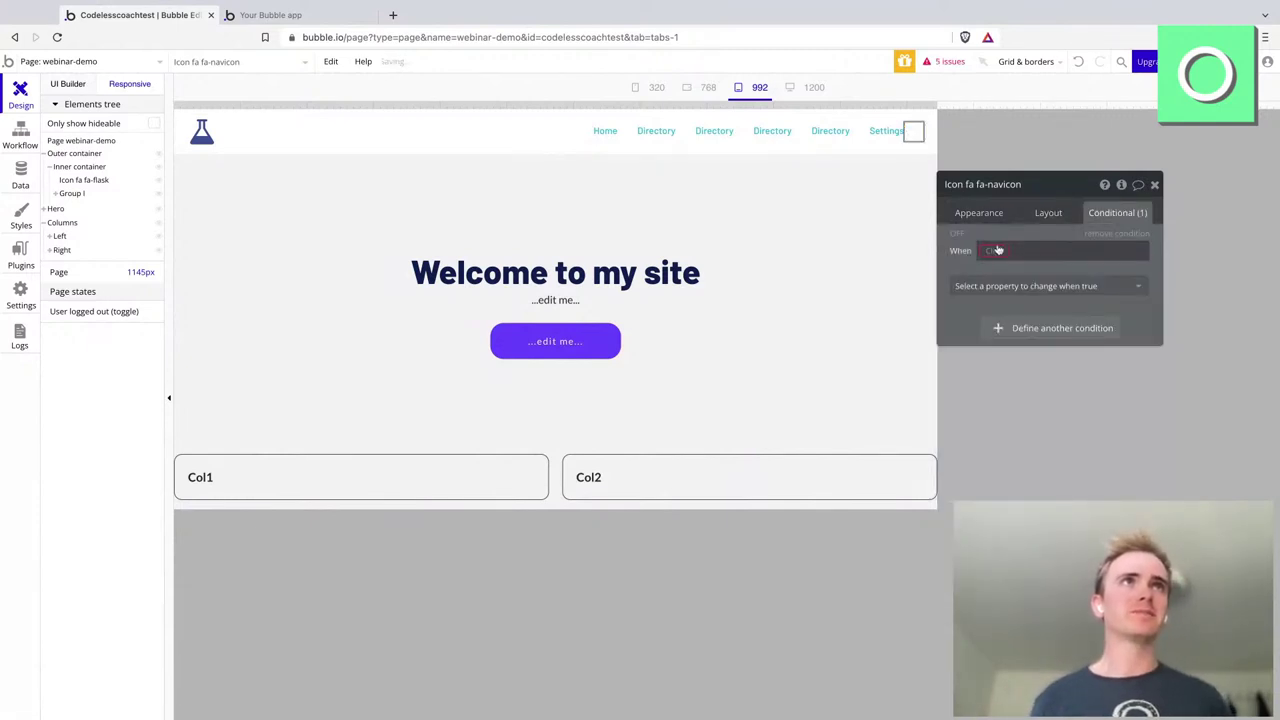
{"action": "left_click", "coordinate": [997, 250]}
{"action": "type", "text": "p"}
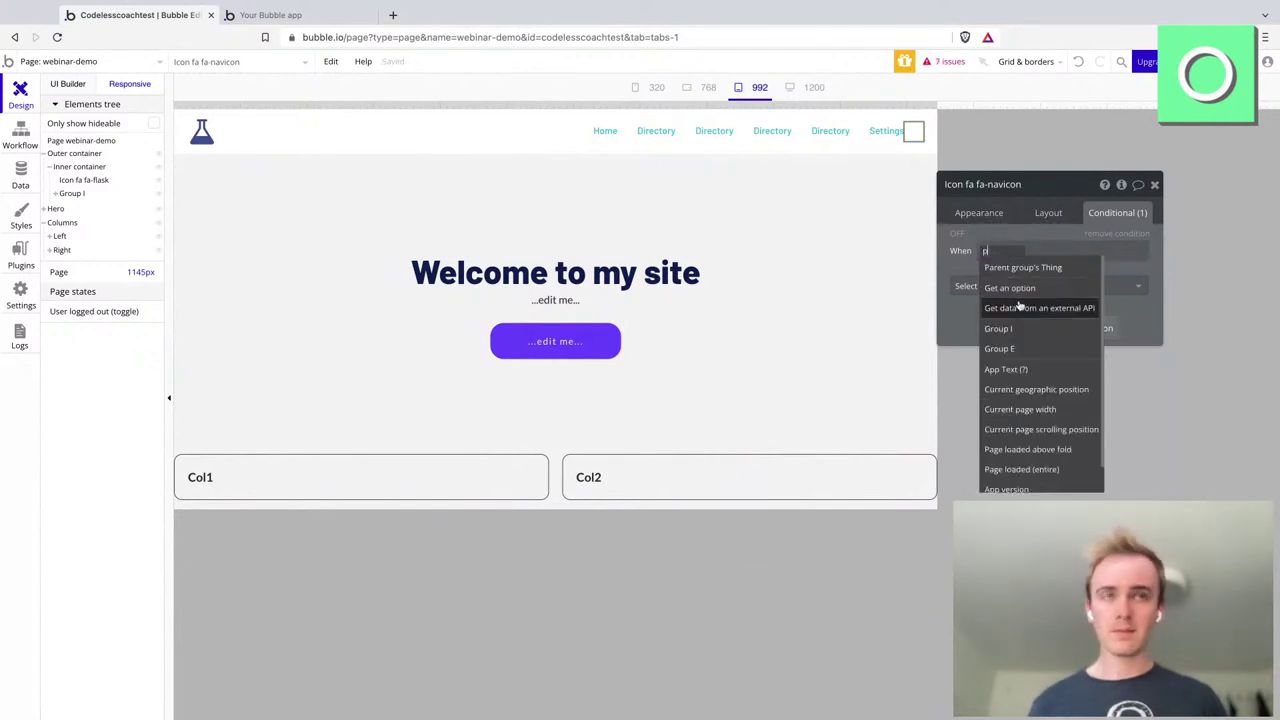
{"action": "type", "text": "age"}
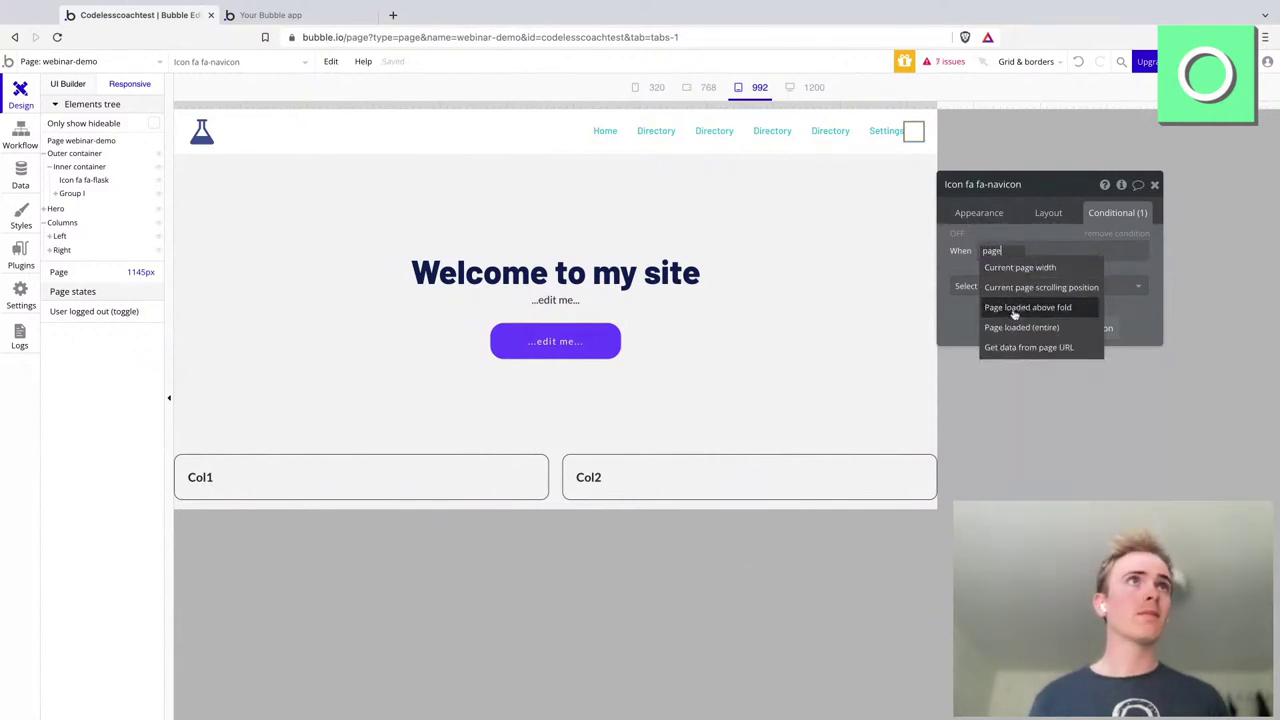
{"action": "left_click", "coordinate": [1034, 267]}
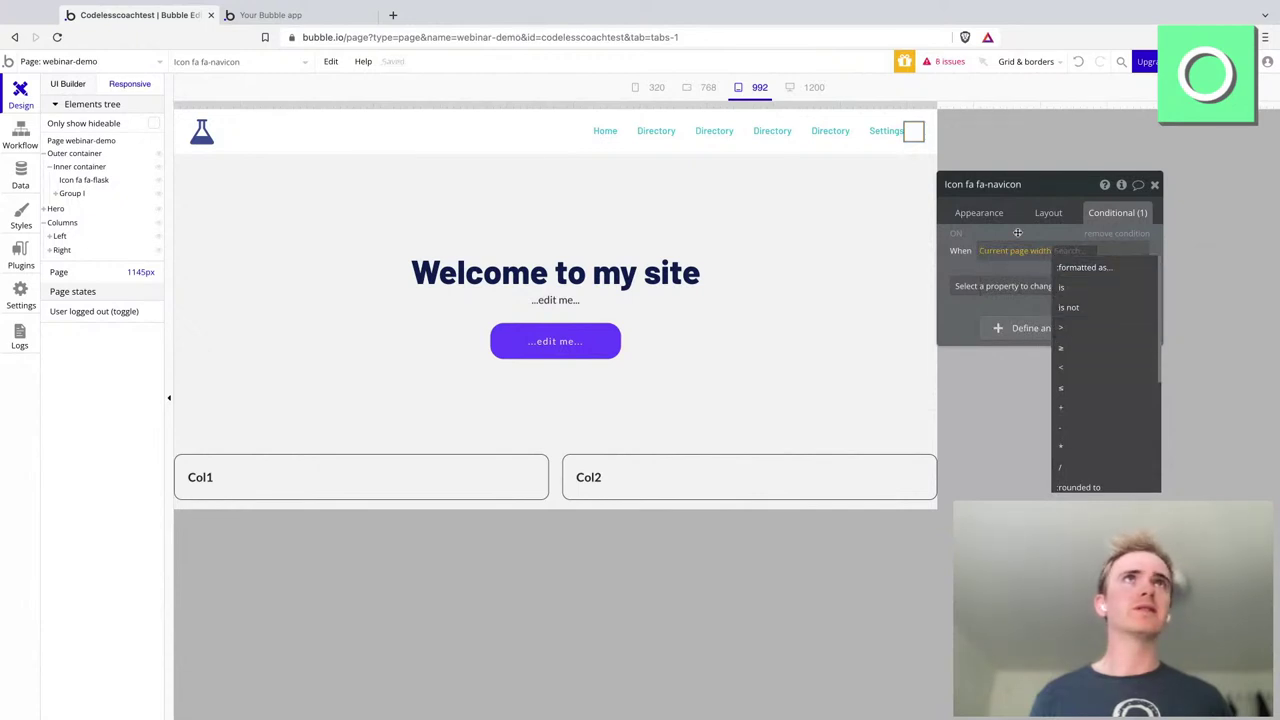
{"action": "left_click", "coordinate": [799, 133]}
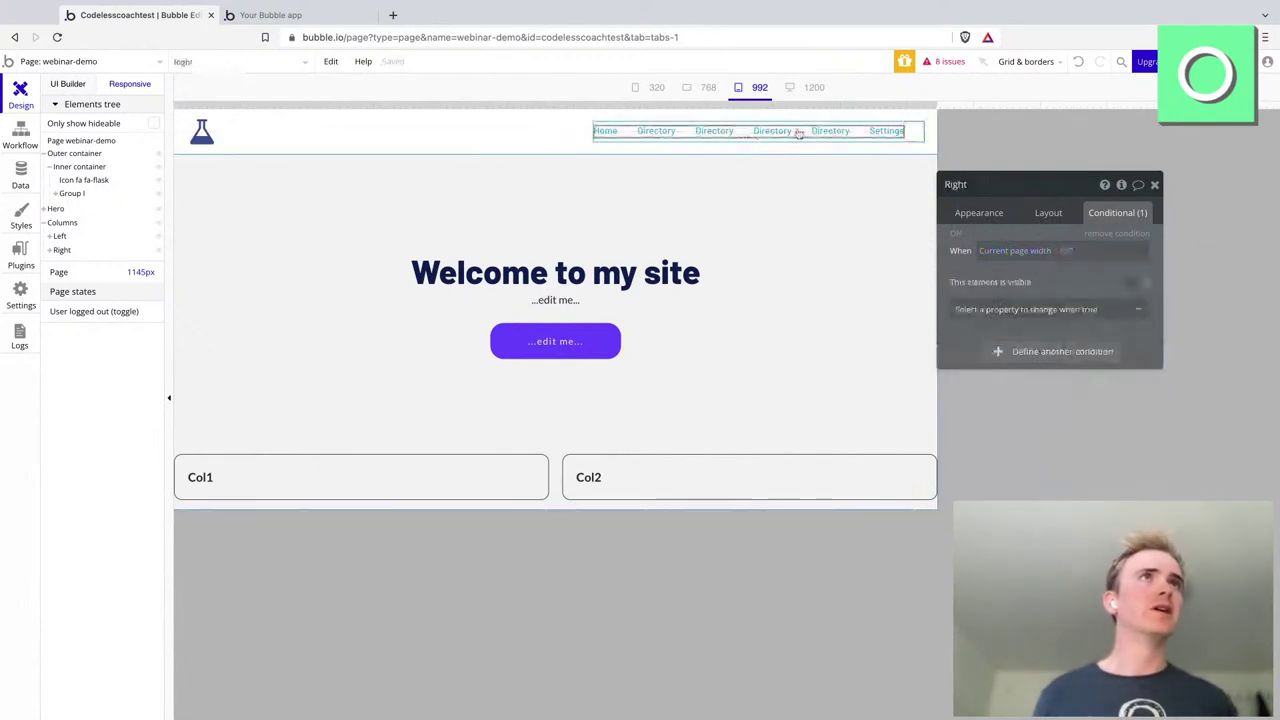
{"action": "left_click", "coordinate": [910, 134]}
{"action": "left_click", "coordinate": [1063, 251]}
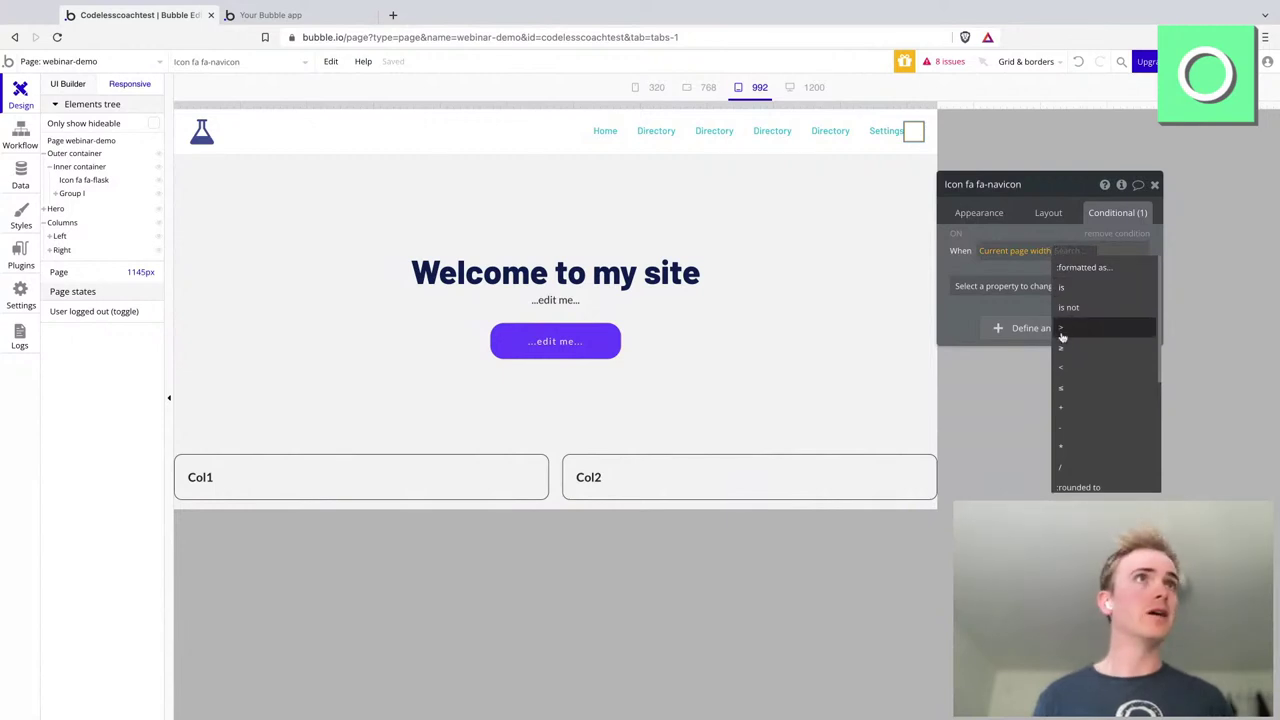
{"action": "left_click", "coordinate": [1070, 350]}
{"action": "type", "text": "992"}
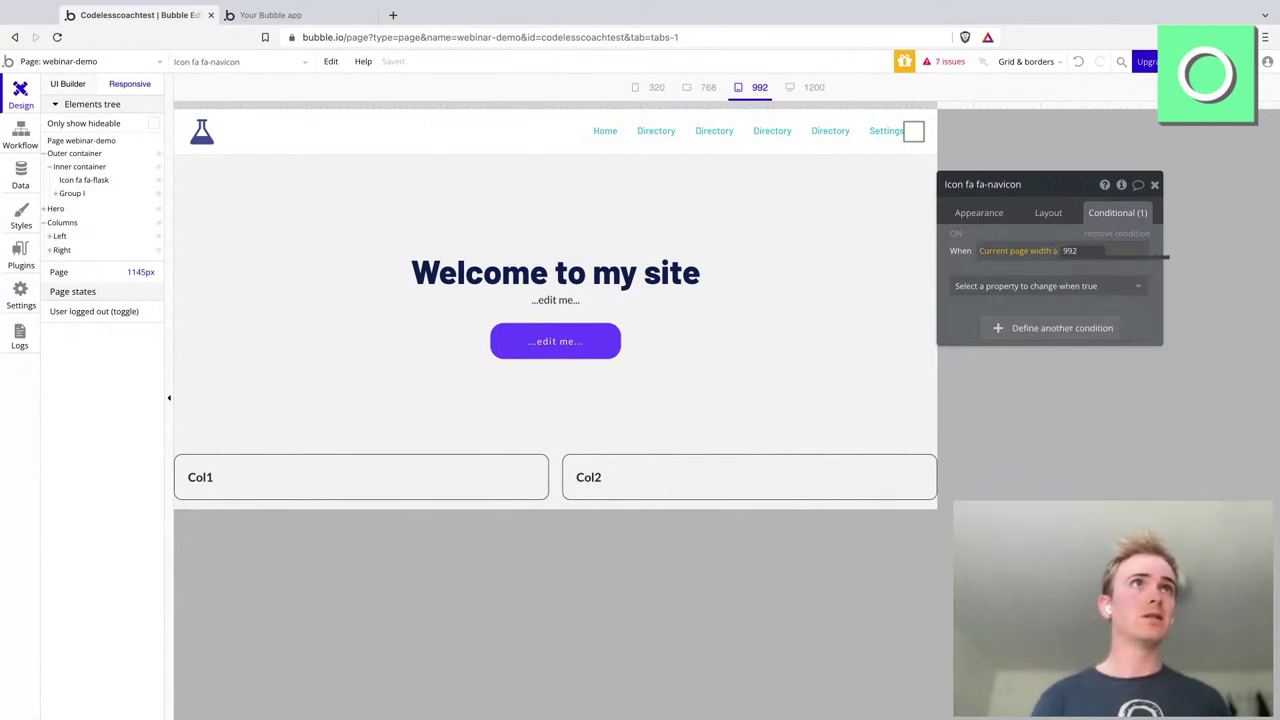
{"action": "left_click", "coordinate": [1052, 312]}
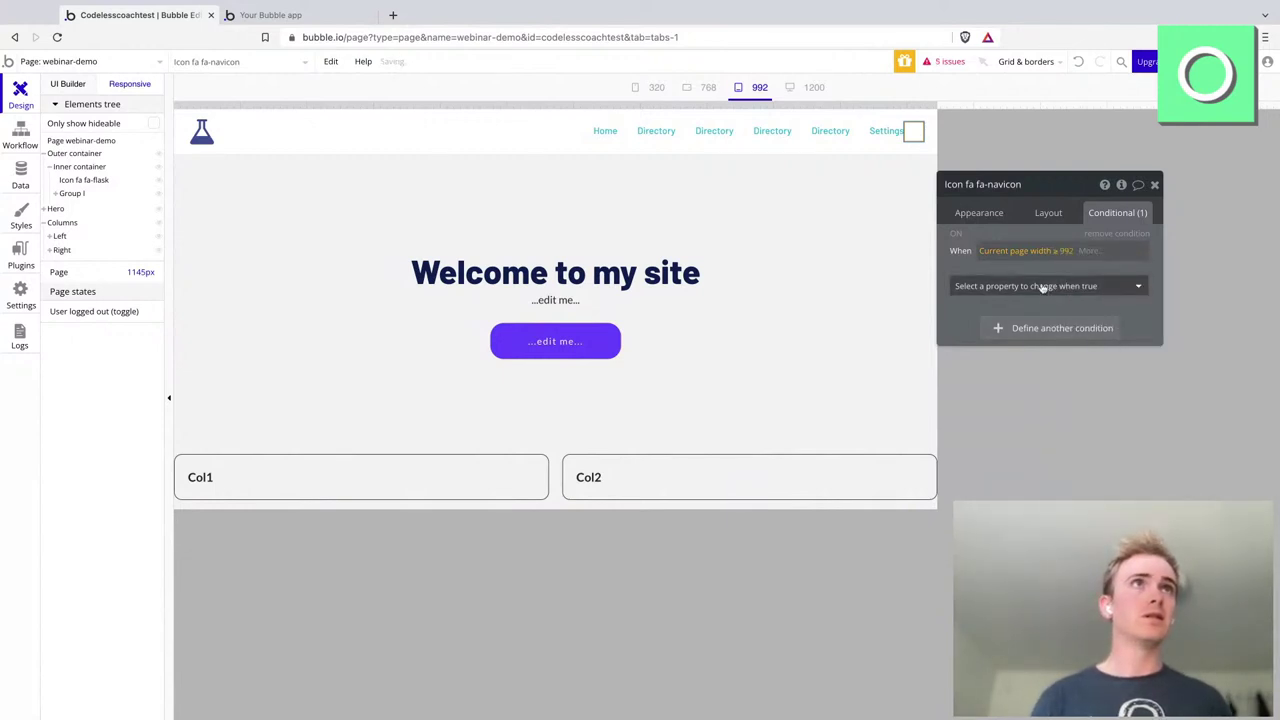
- Make the menu icon visible when its condition is true and change the page-width comparison to ≤ 992
{"action": "left_click", "coordinate": [1043, 288]}
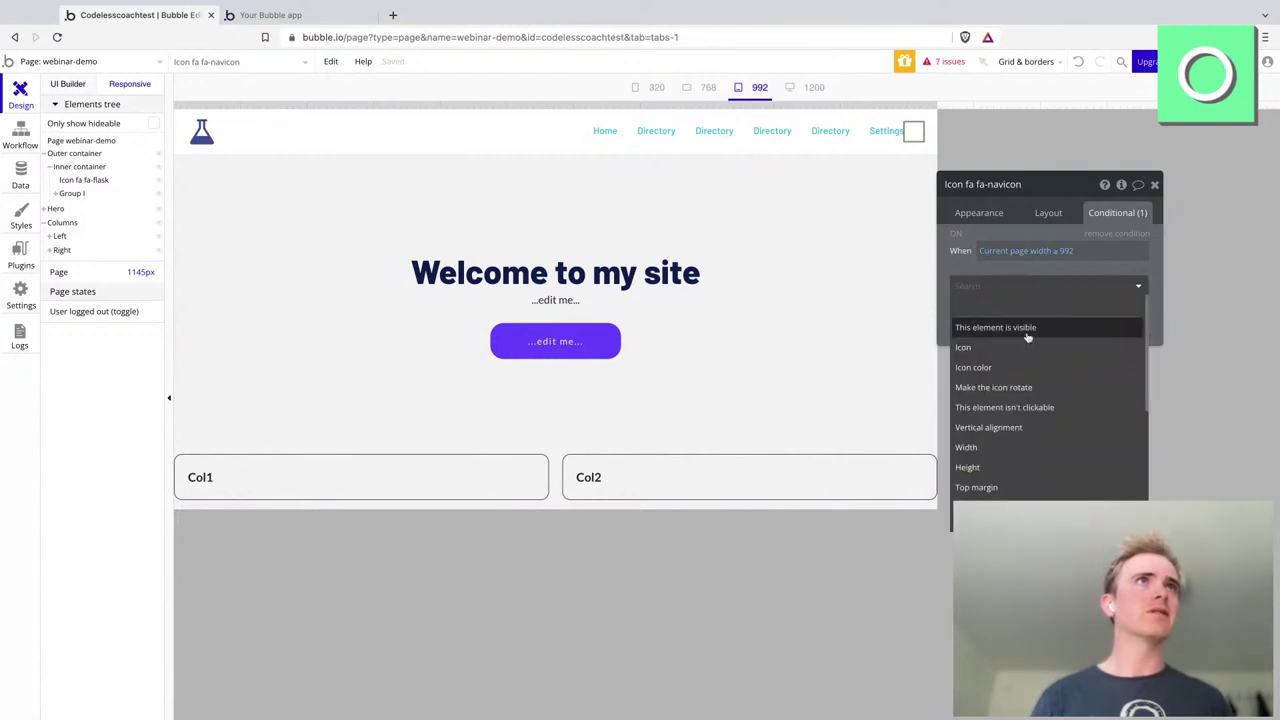
{"action": "left_click", "coordinate": [990, 327]}
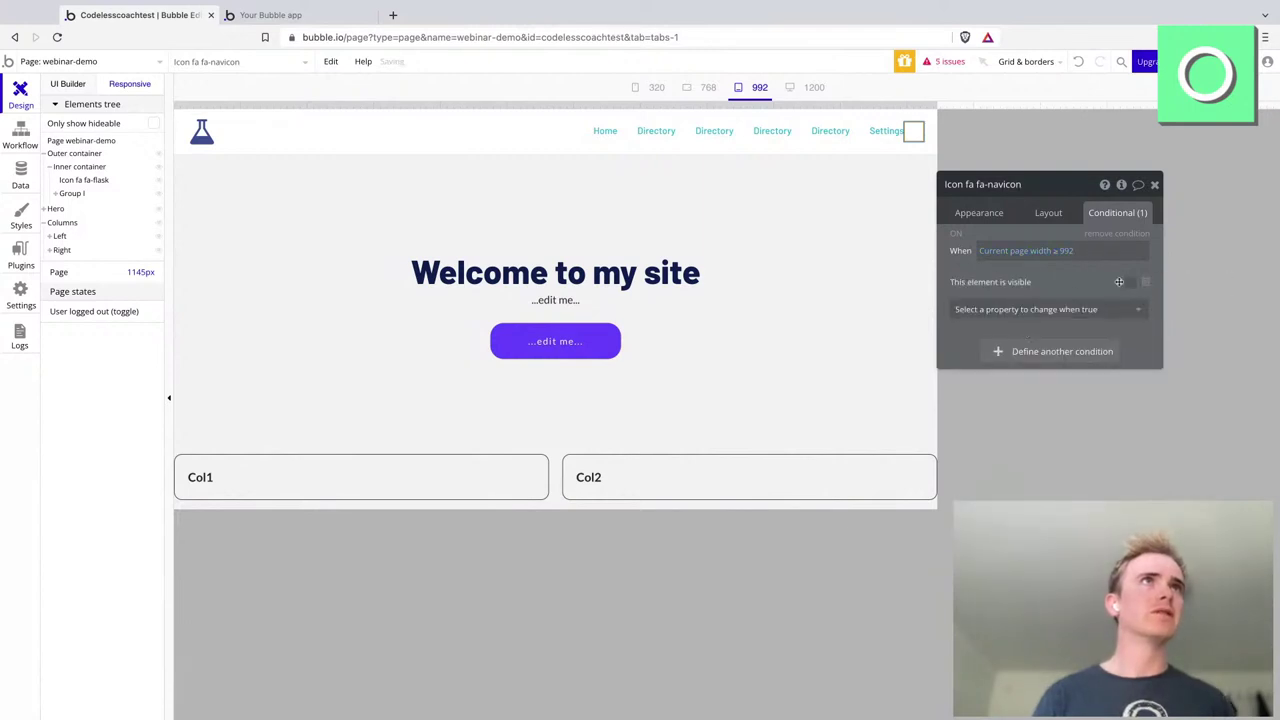
{"action": "left_click", "coordinate": [1060, 251]}
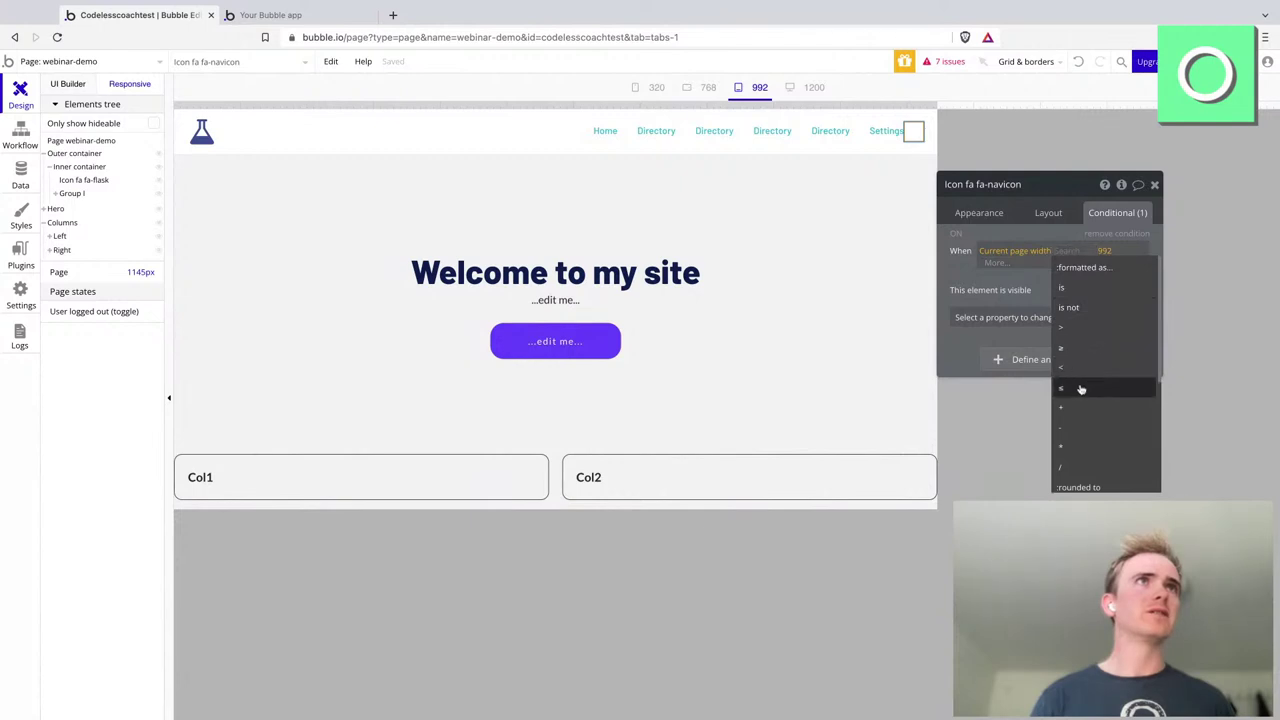
{"action": "left_click", "coordinate": [1082, 388]}
{"action": "left_click", "coordinate": [1131, 283]}
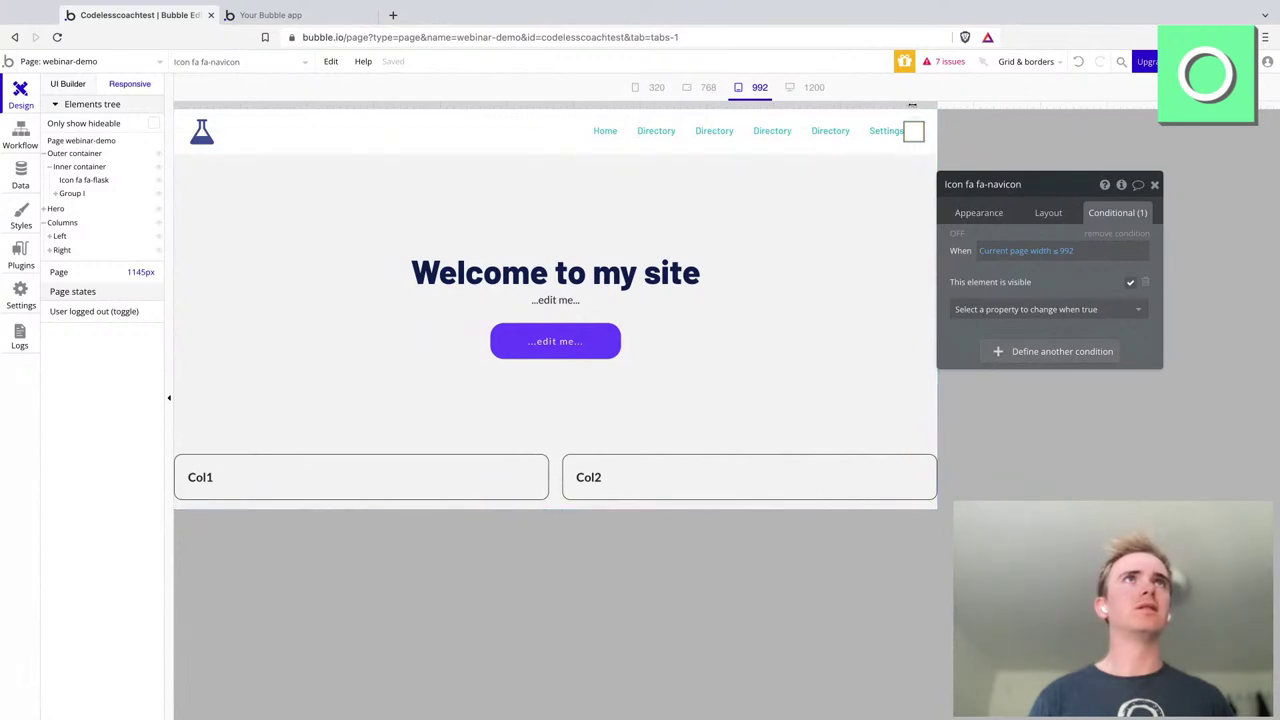
- Set the menu icon to collapse when hidden, checking the header while resizing the page between about 1378 and 1082 px
{"action": "mouse_move", "coordinate": [912, 104]}
{"action": "left_mouse_down"}
{"action": "mouse_move", "coordinate": [770, 104]}
{"action": "mouse_move", "coordinate": [912, 104]}
{"action": "left_mouse_up"}
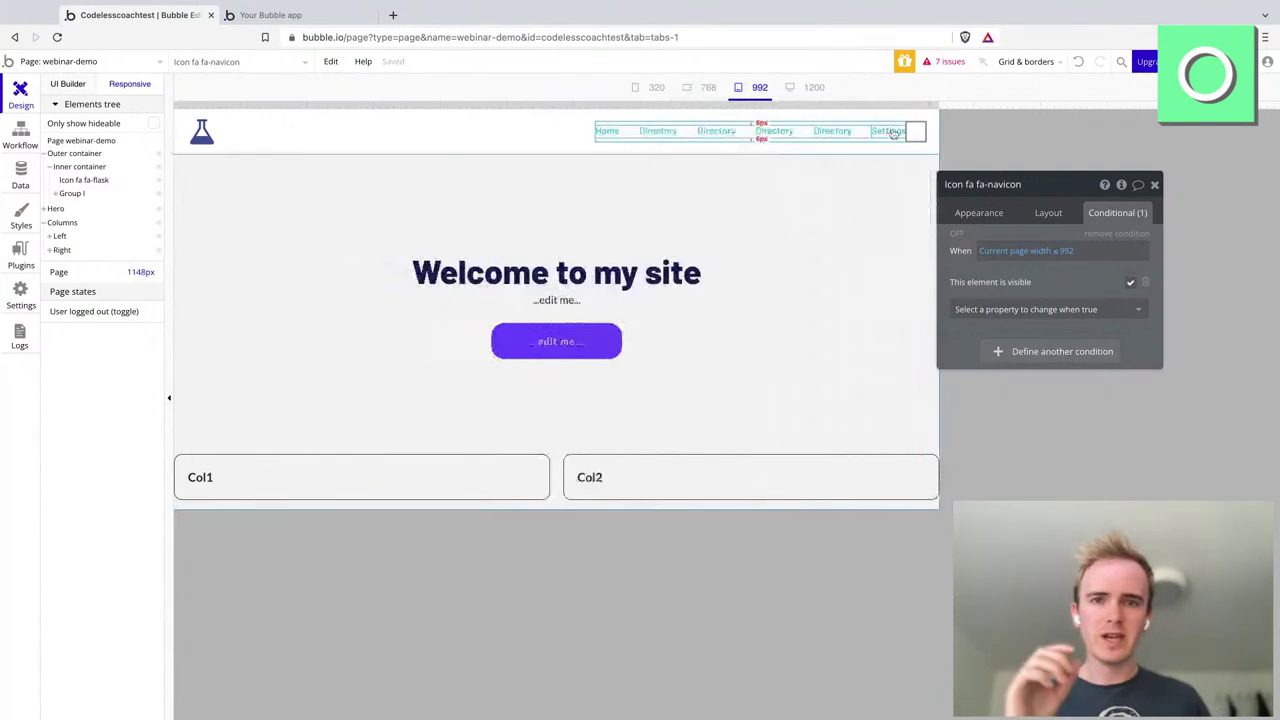
{"action": "left_click", "coordinate": [1050, 214]}
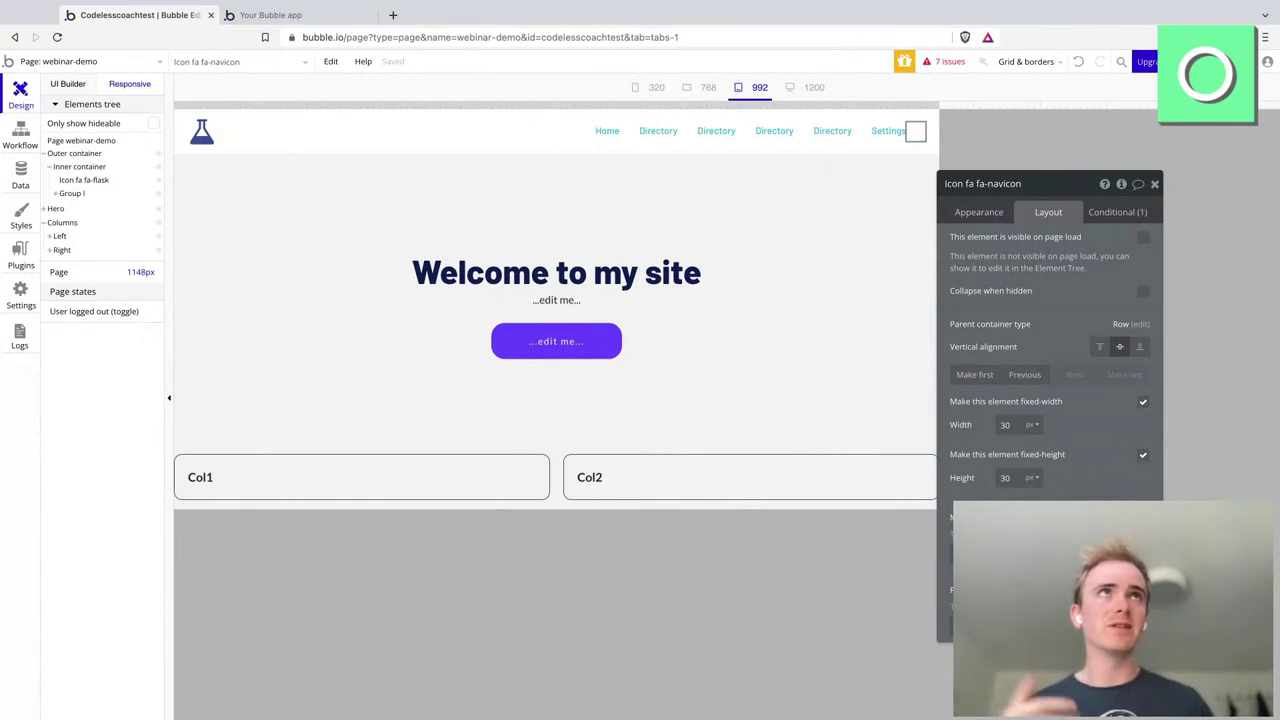
{"action": "left_click_drag", "start_coordinate": [939, 110], "coordinate": [1092, 110]}
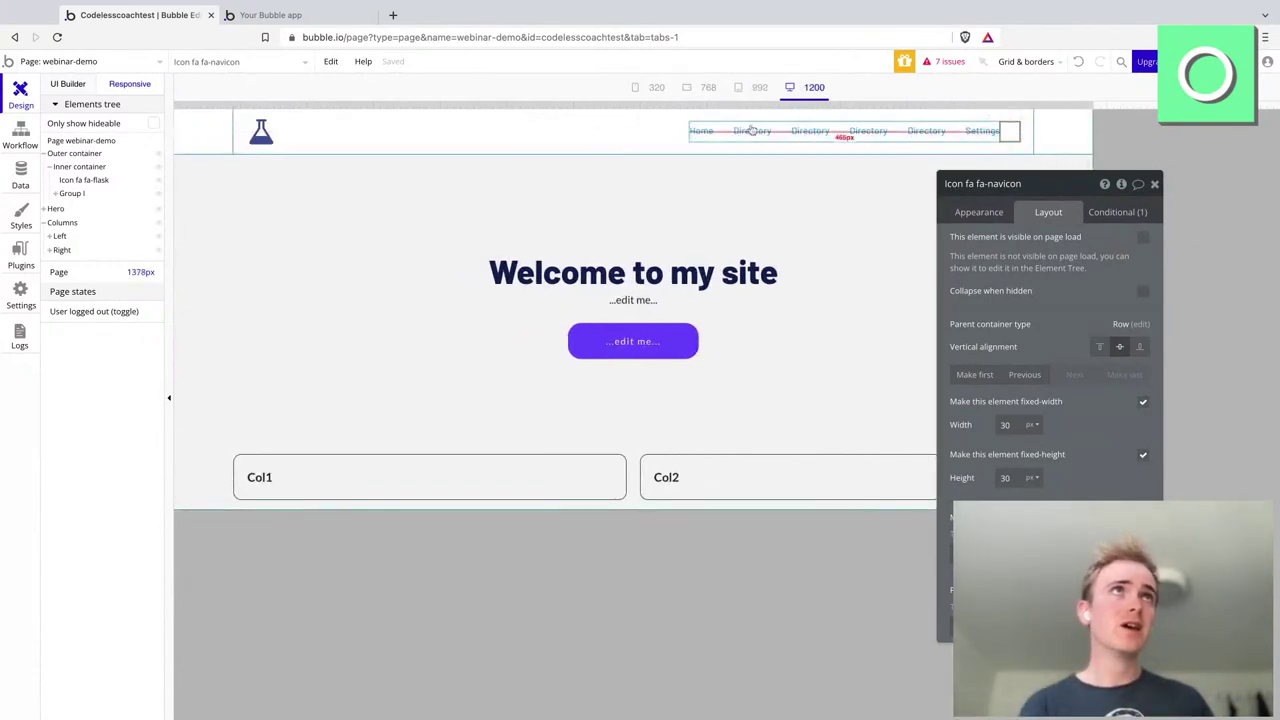
{"action": "left_click", "coordinate": [759, 87]}
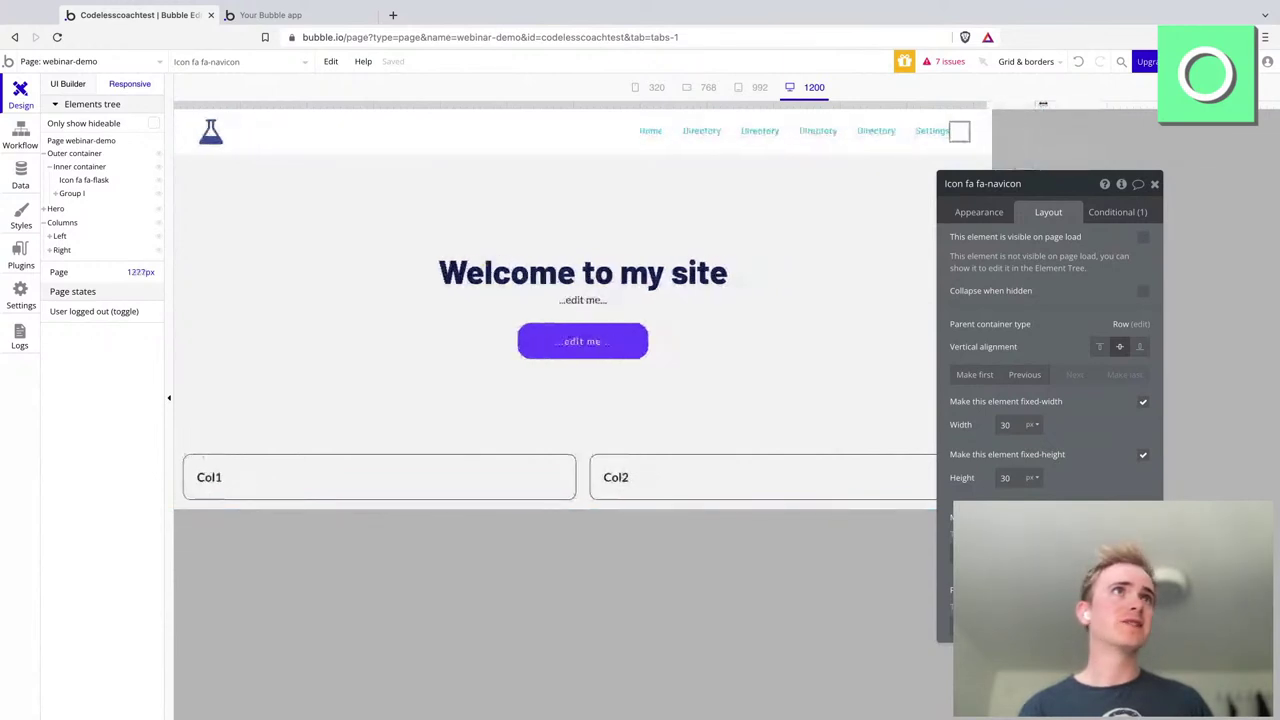
{"action": "left_click", "coordinate": [1143, 292]}
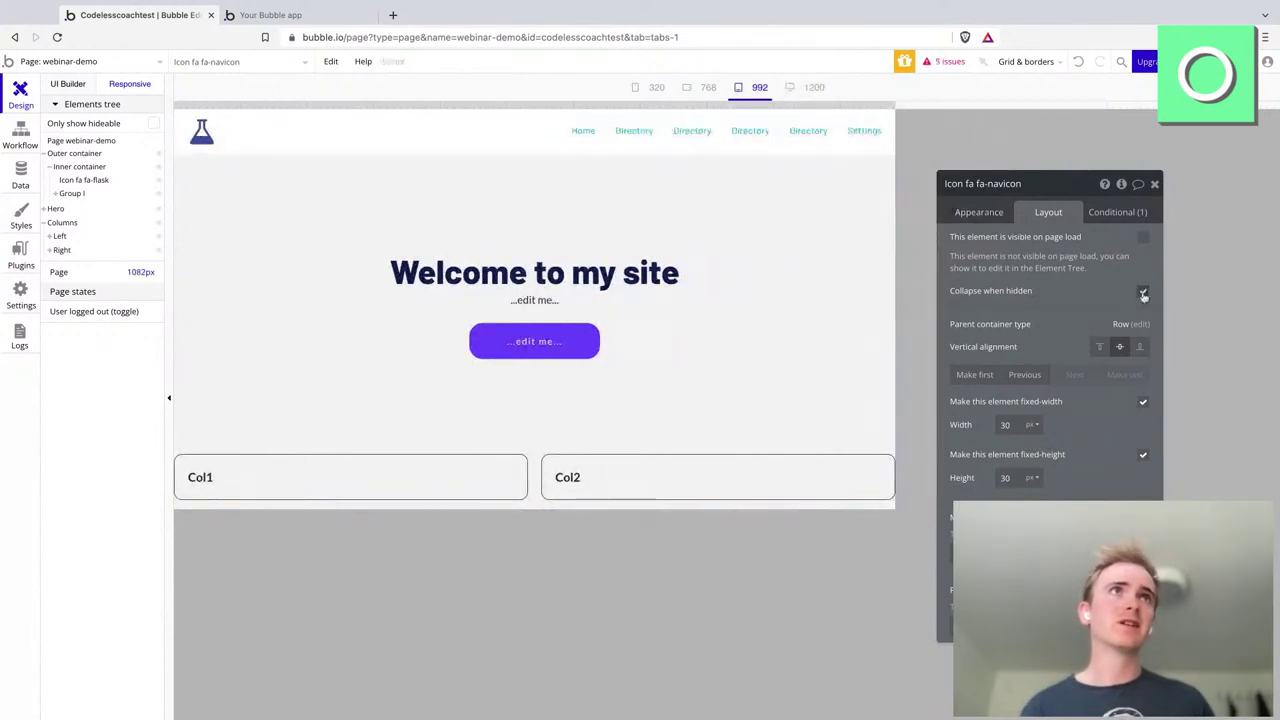
{"action": "left_click_drag", "start_coordinate": [897, 110], "coordinate": [937, 110]}
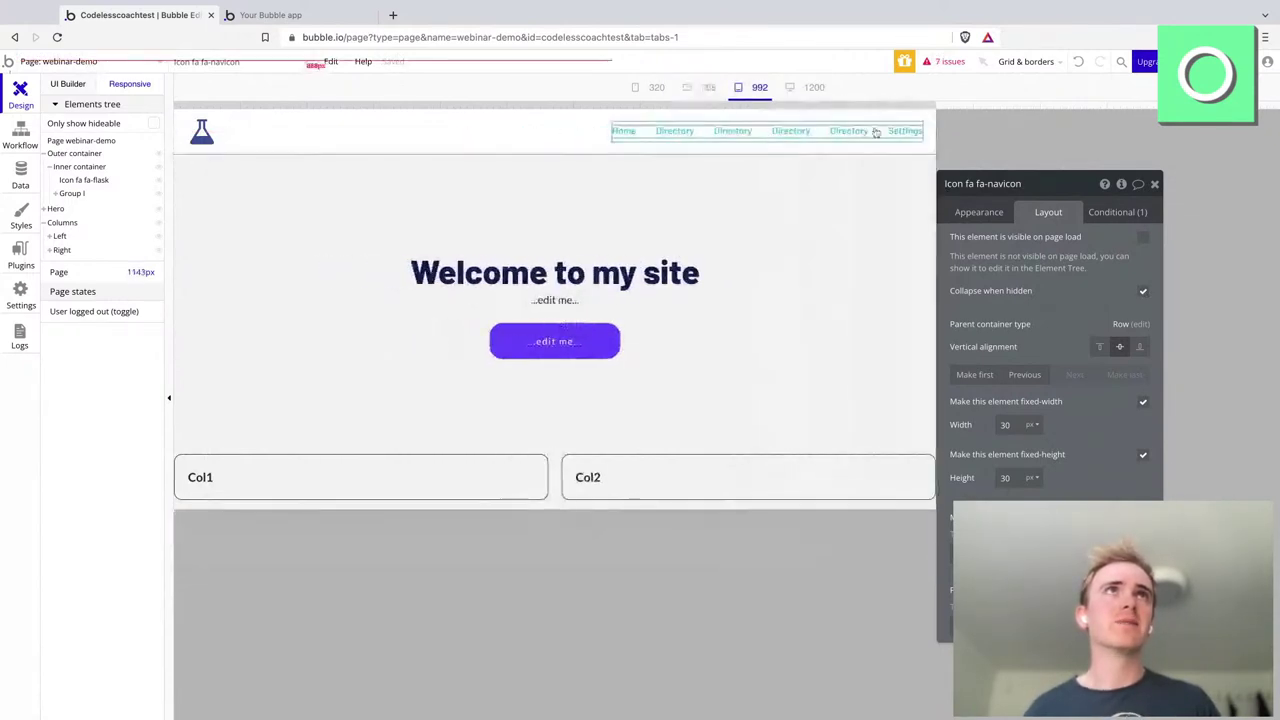
- Look through the general and element events available for the page's workflows, then return to the page design
{"action": "left_click", "coordinate": [868, 132]}
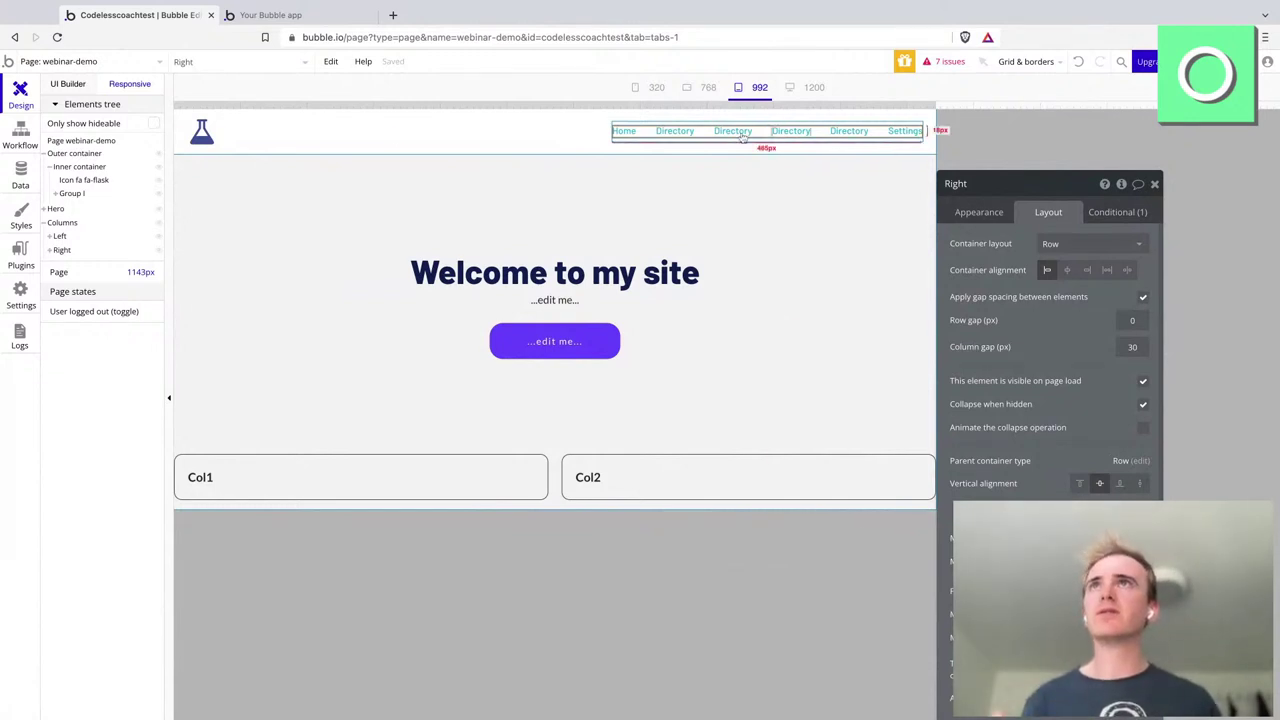
{"action": "left_click", "coordinate": [10, 133]}
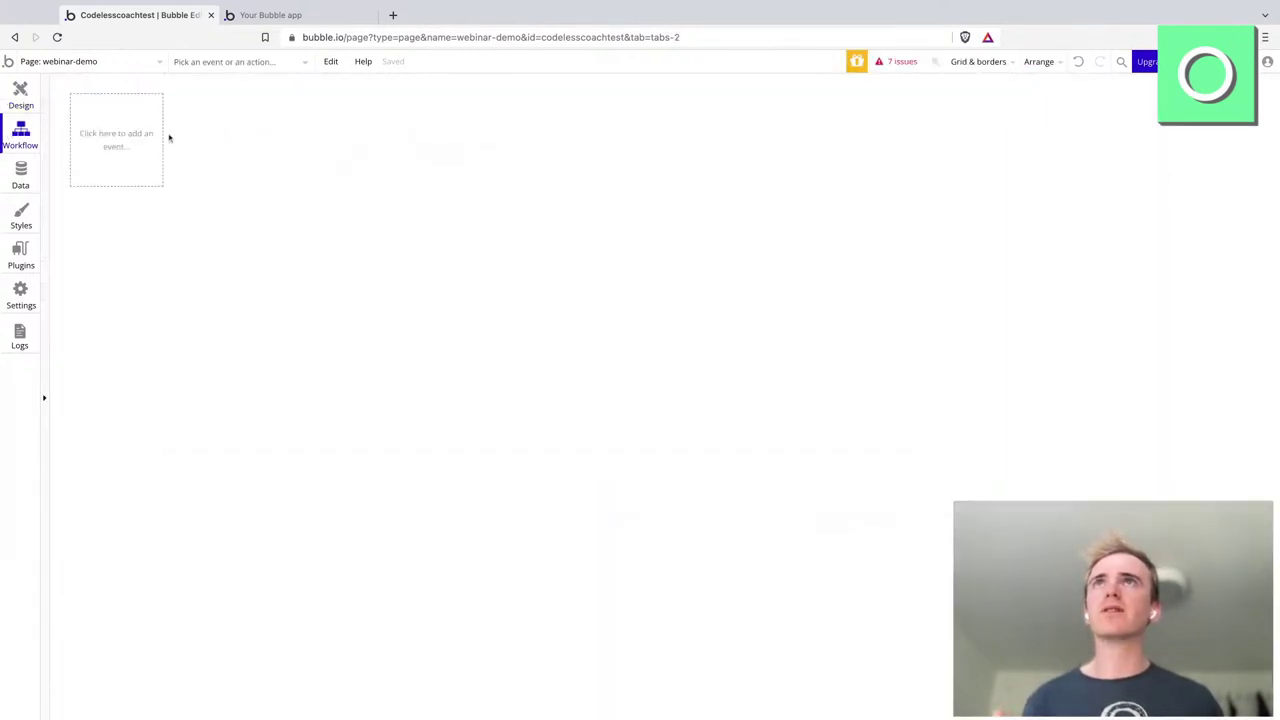
{"action": "left_click", "coordinate": [125, 137]}
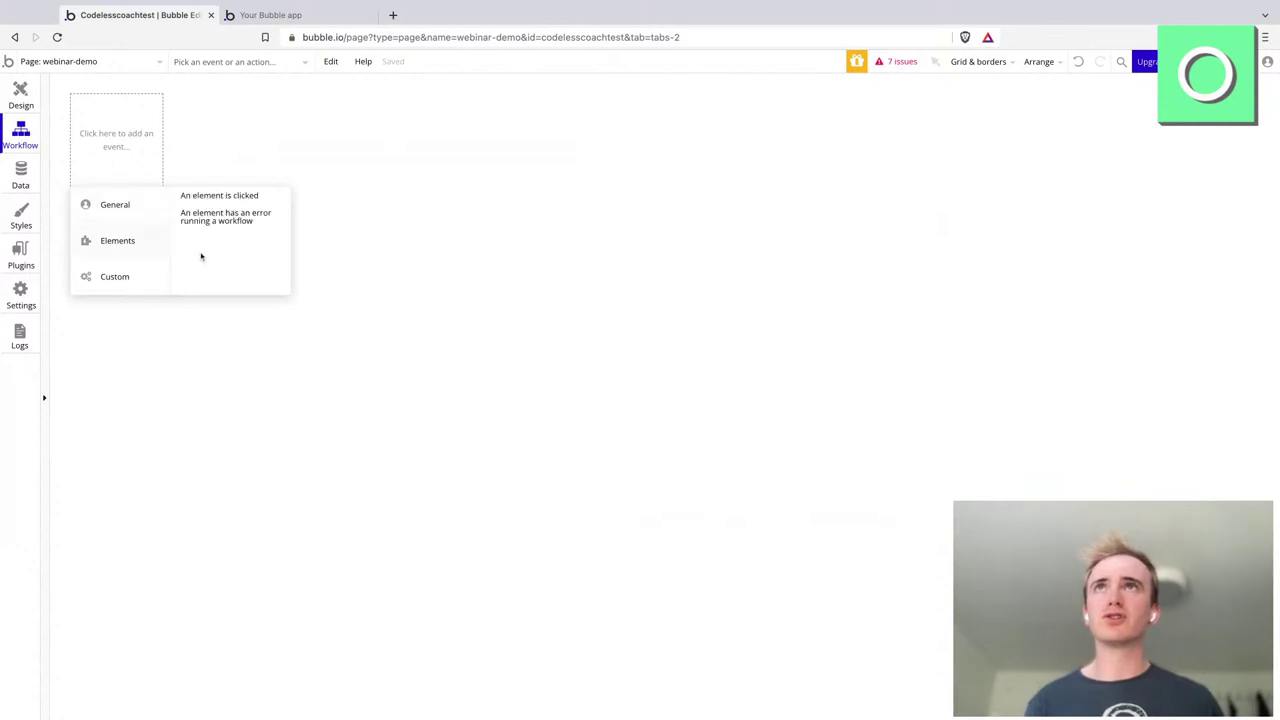
{"action": "mouse_move", "coordinate": [213, 240]}
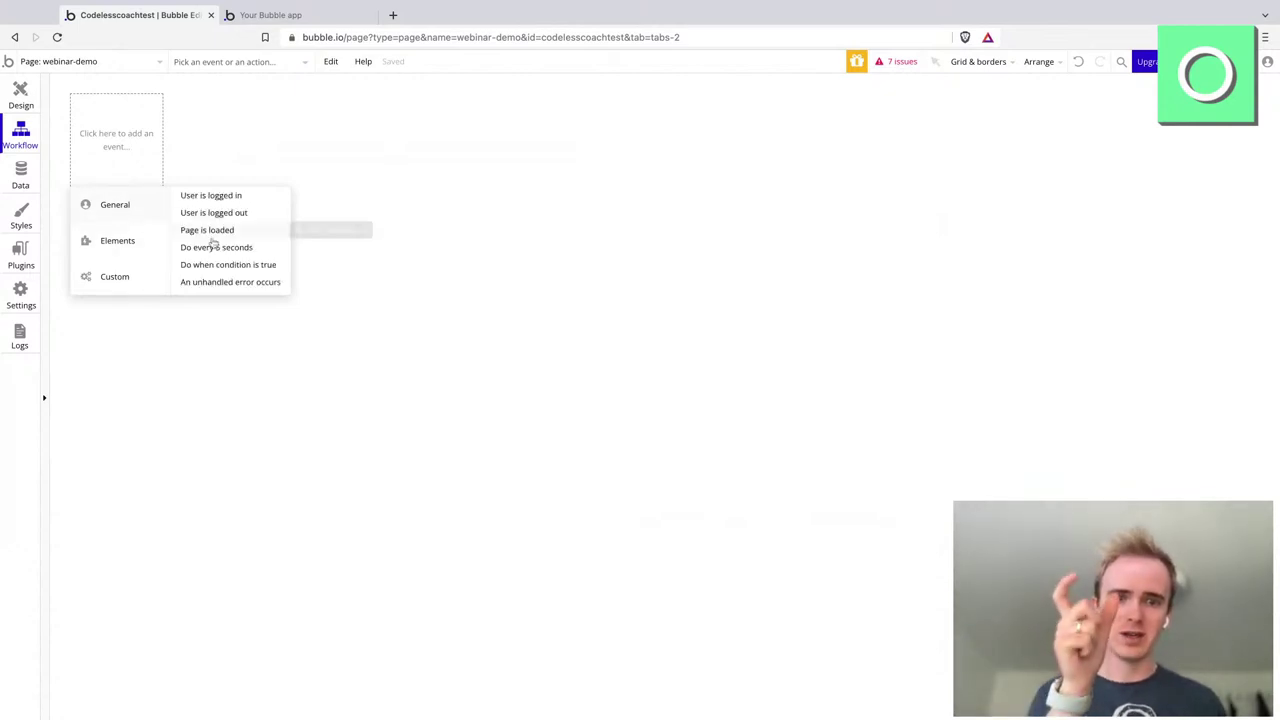
{"action": "left_click", "coordinate": [19, 95]}
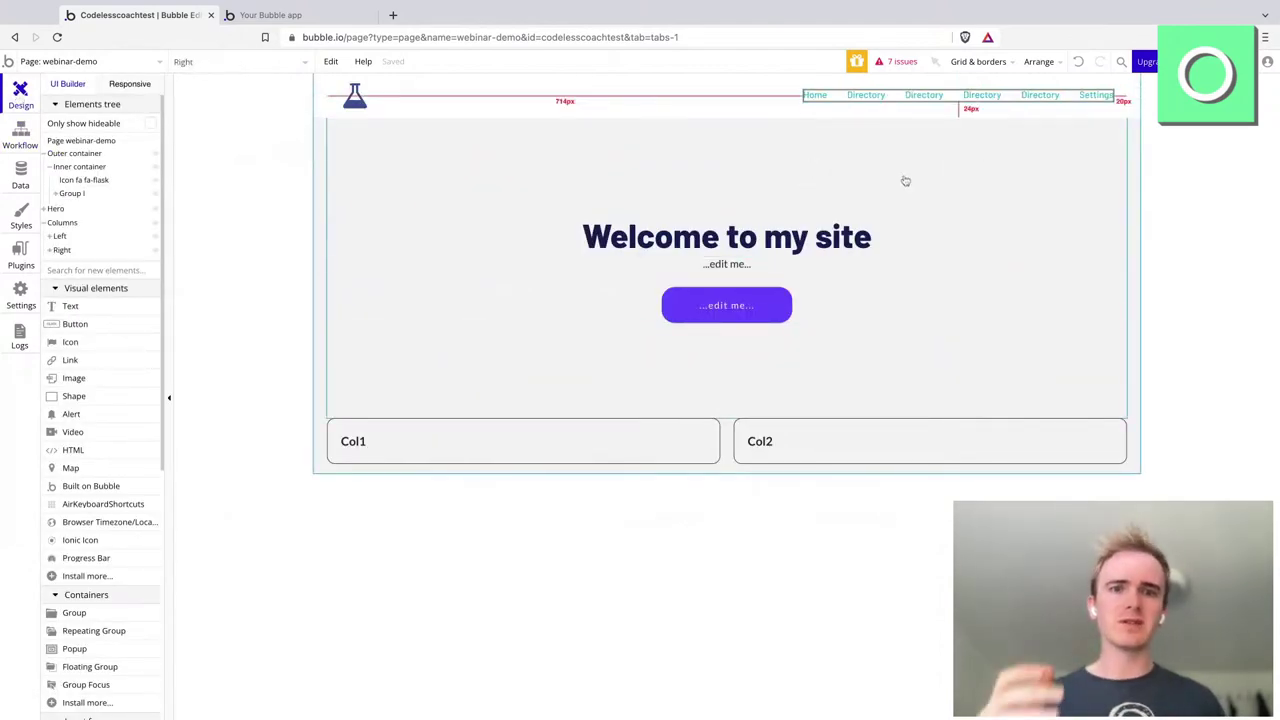
- Review the navigation links group's page-width condition and check the header while resizing the page to about 707 px and 1457 px
{"action": "double_click", "coordinate": [953, 98]}
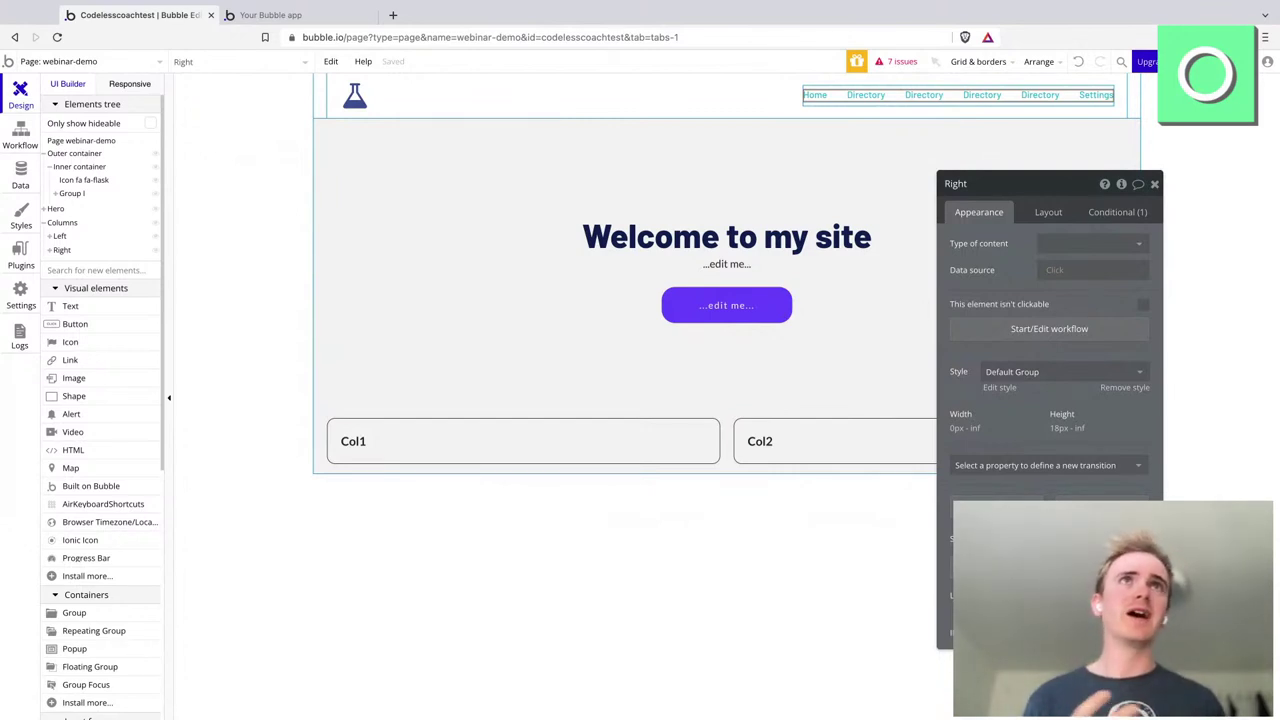
{"action": "left_click", "coordinate": [1118, 212]}
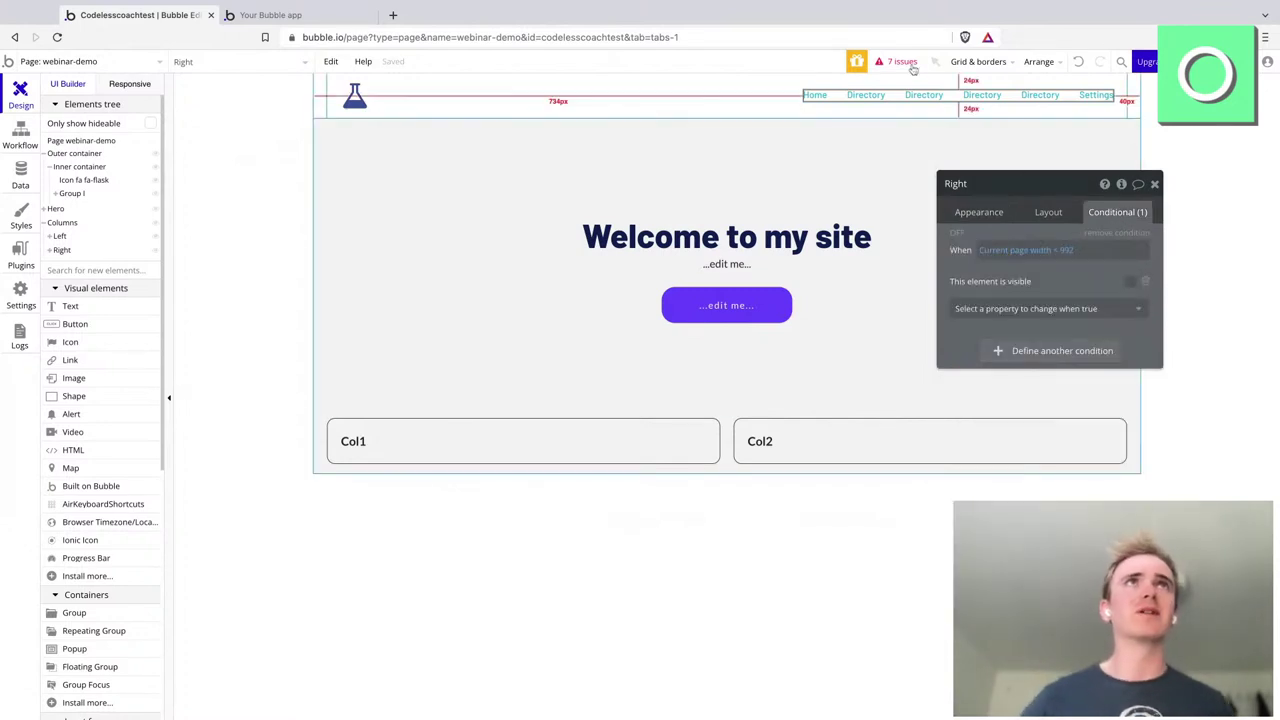
{"action": "left_click", "coordinate": [125, 84]}
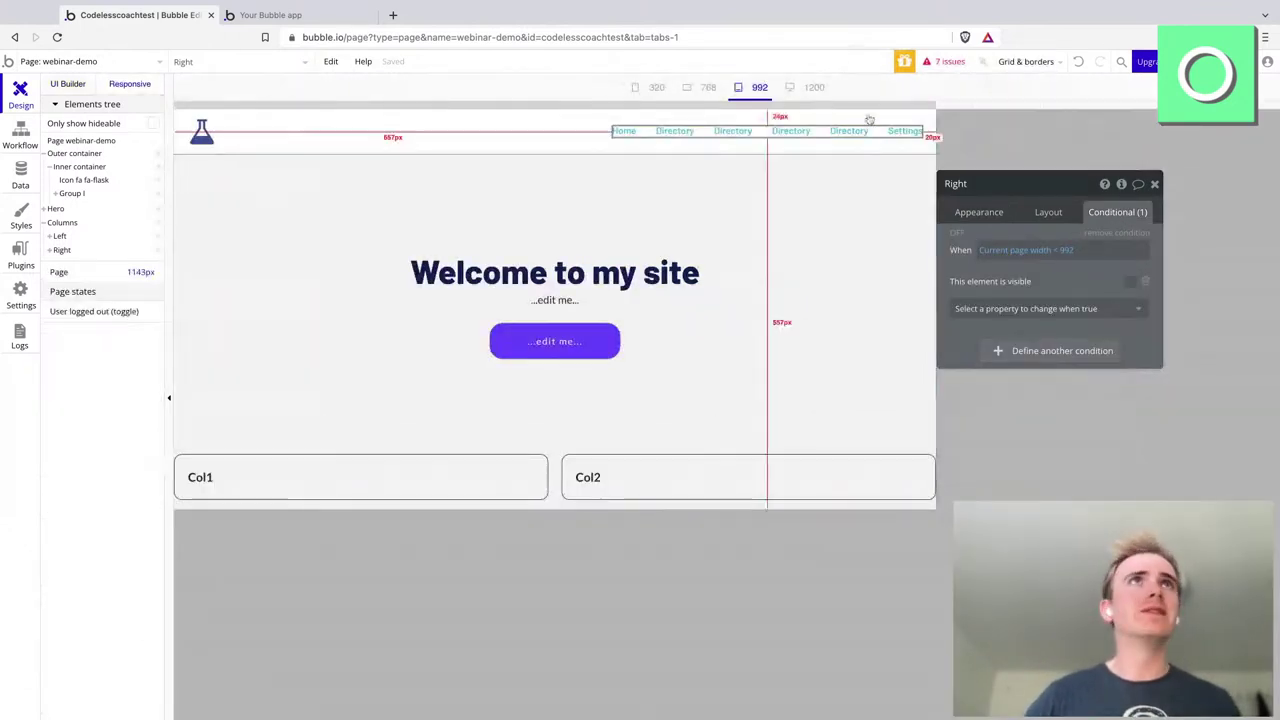
{"action": "left_click_drag", "start_coordinate": [934, 107], "coordinate": [645, 110]}
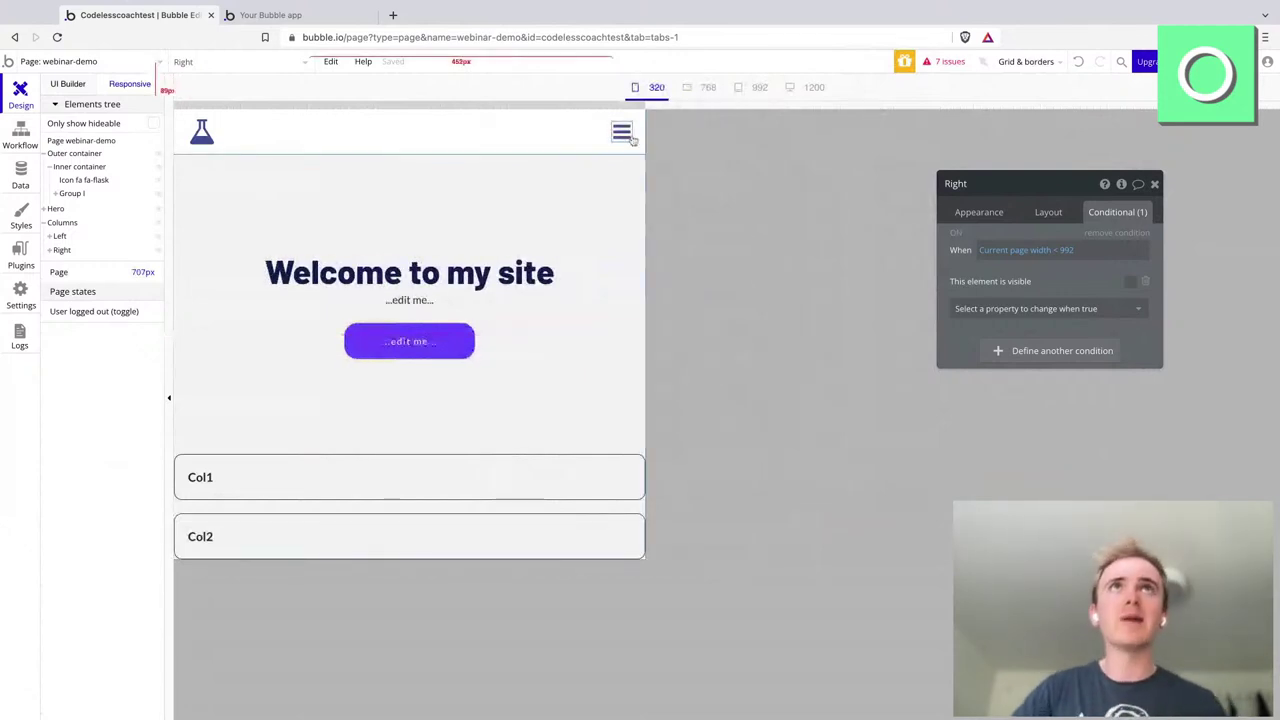
{"action": "left_click_drag", "start_coordinate": [645, 108], "coordinate": [1146, 108]}
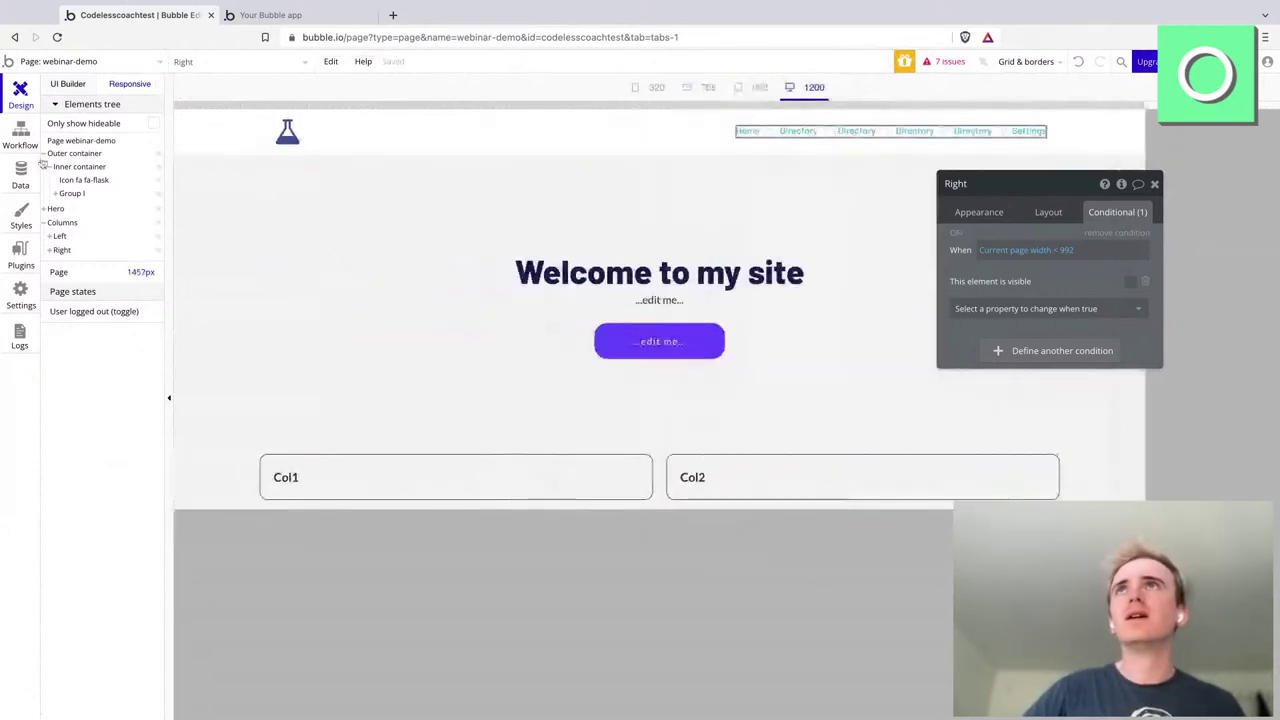
- Add a Group Focus container about 255 px wide and 238 px high to the page
{"action": "left_click", "coordinate": [67, 85]}
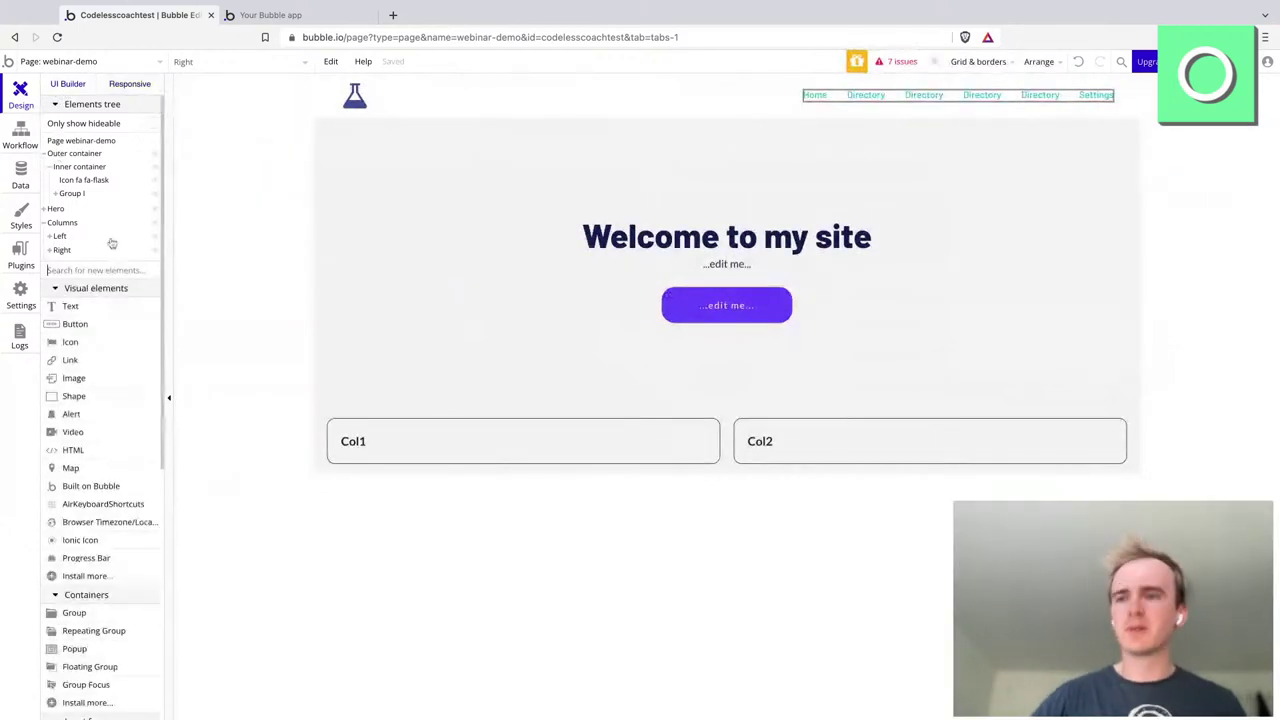
{"action": "type", "text": "group"}
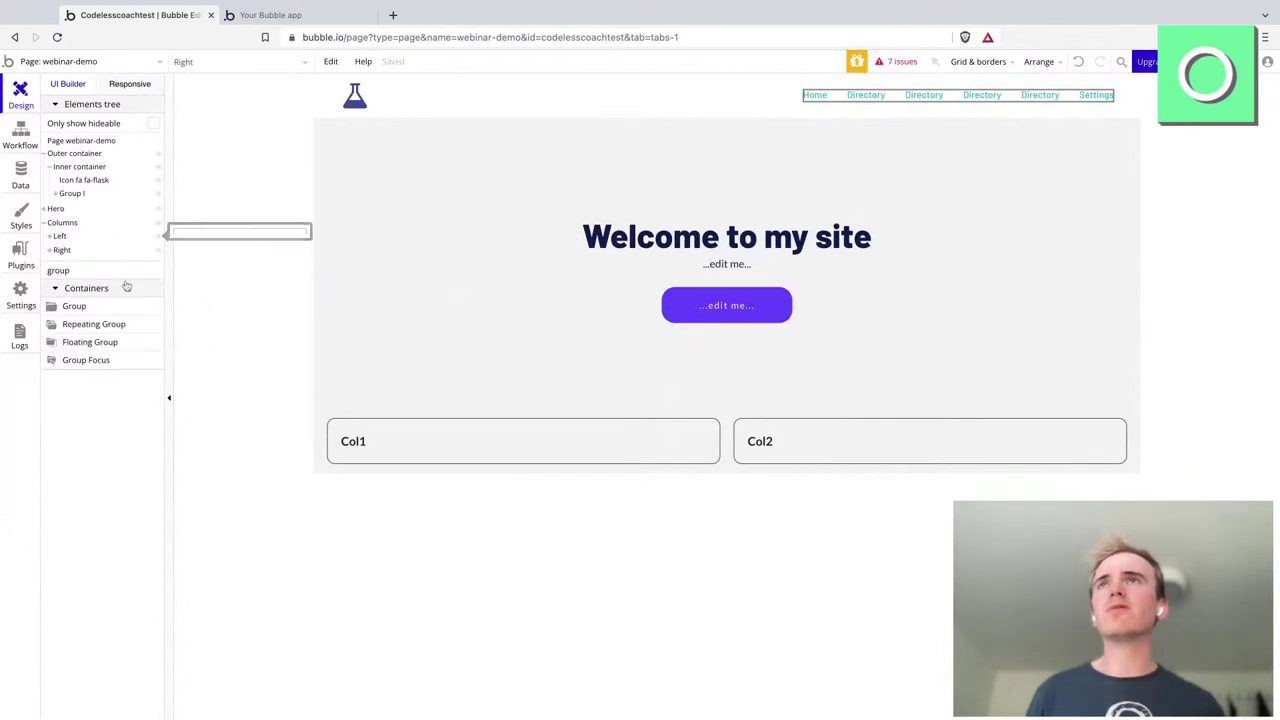
{"action": "left_click", "coordinate": [103, 364]}
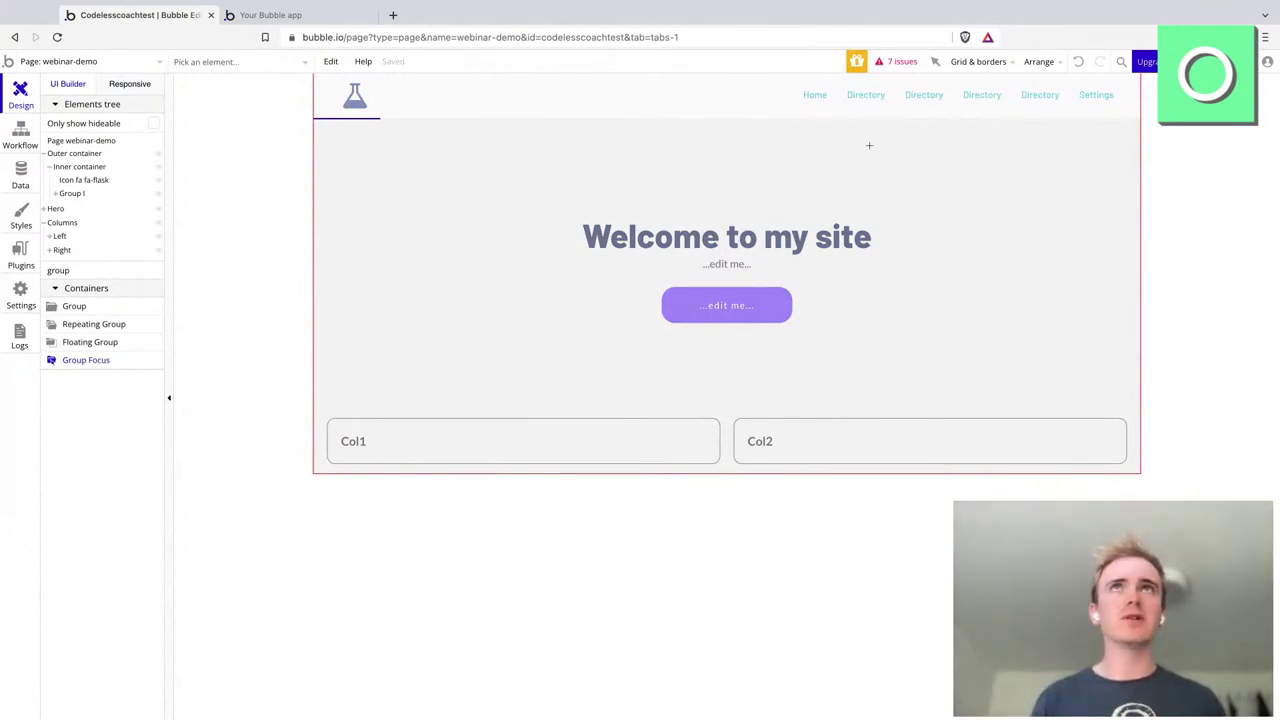
{"action": "left_click_drag", "start_coordinate": [742, 133], "coordinate": [916, 296]}
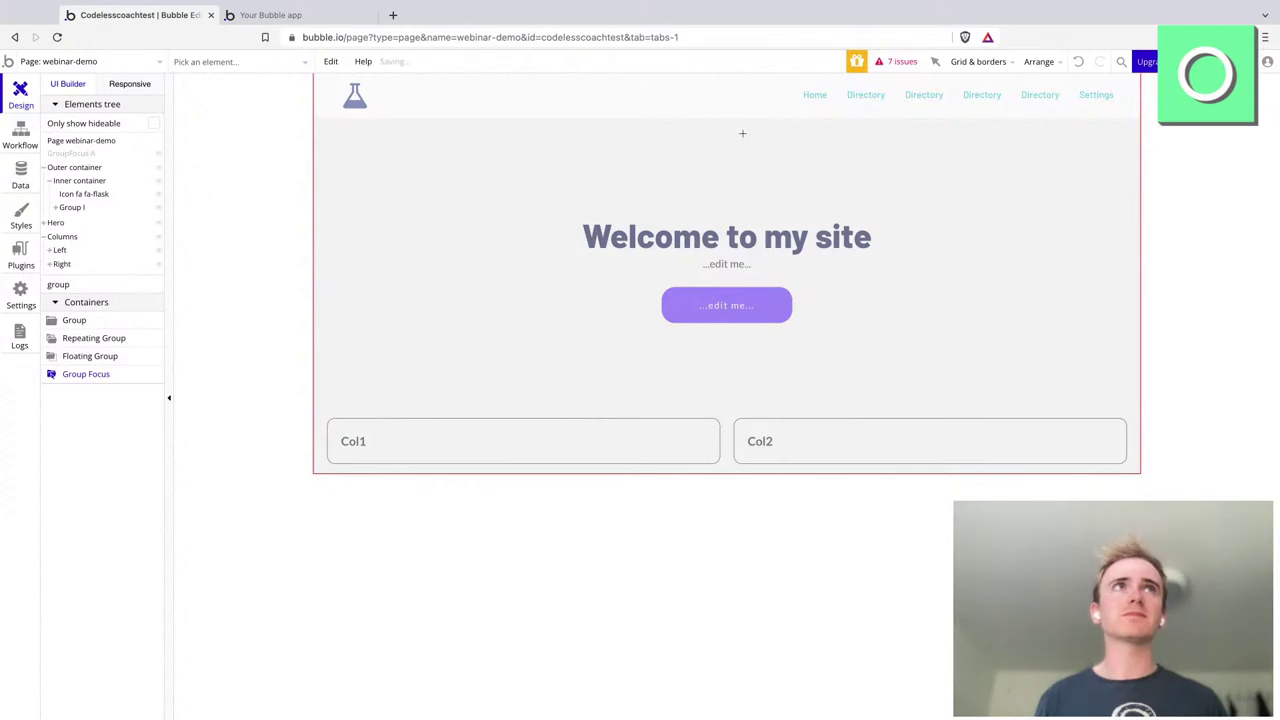
- Set the Group Focus container's reference element to the menu icon, Icon fa fa-navicon
{"action": "left_click", "coordinate": [958, 212]}
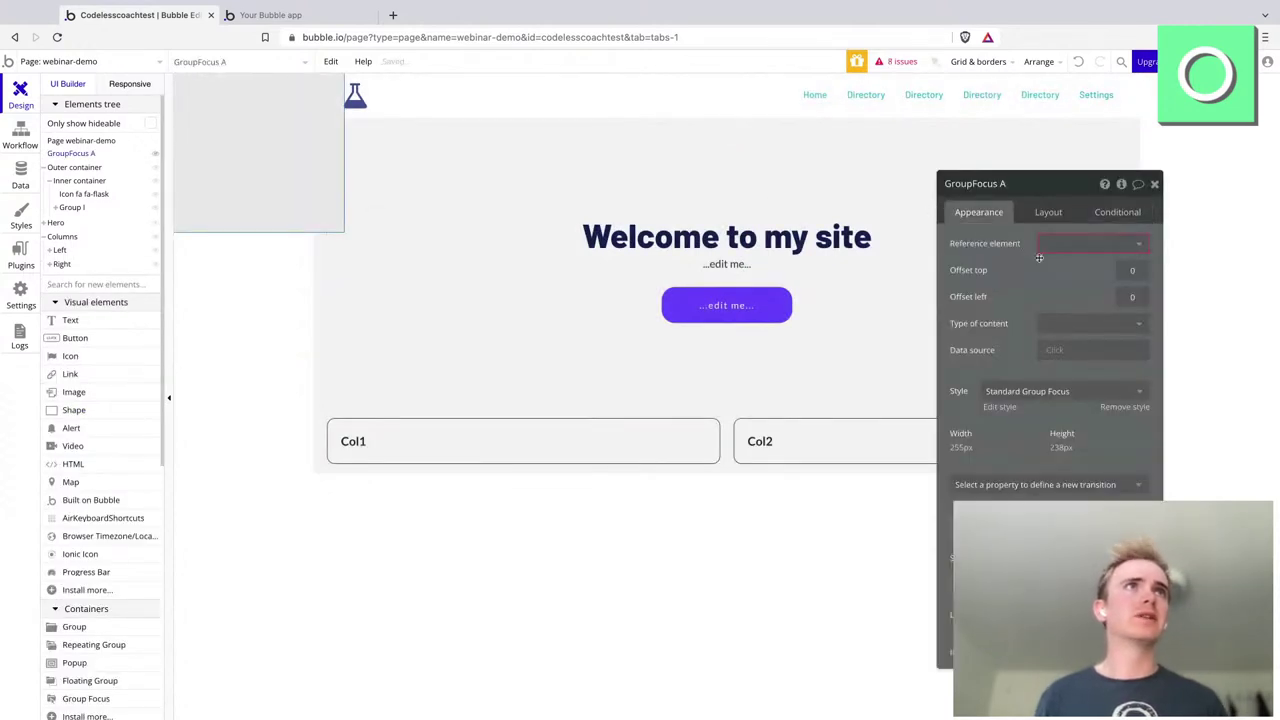
{"action": "left_click", "coordinate": [1077, 249]}
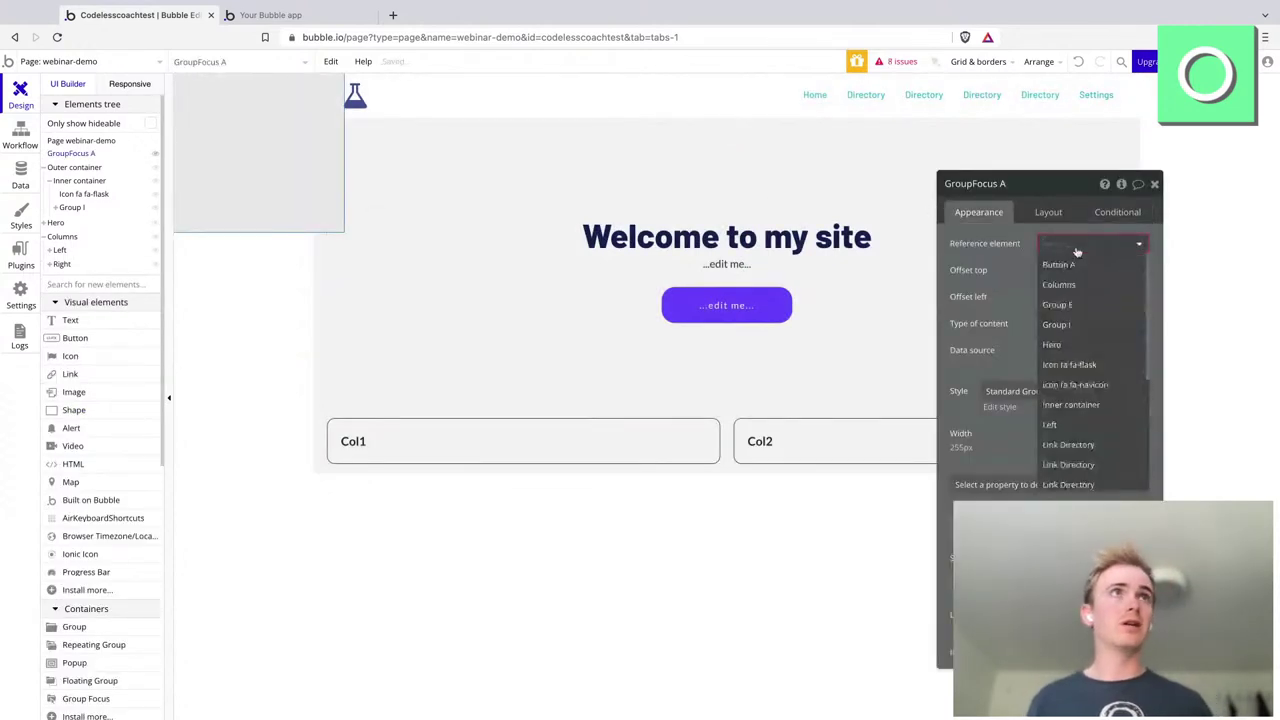
{"action": "type", "text": "nav"}
{"action": "left_click", "coordinate": [1076, 264]}
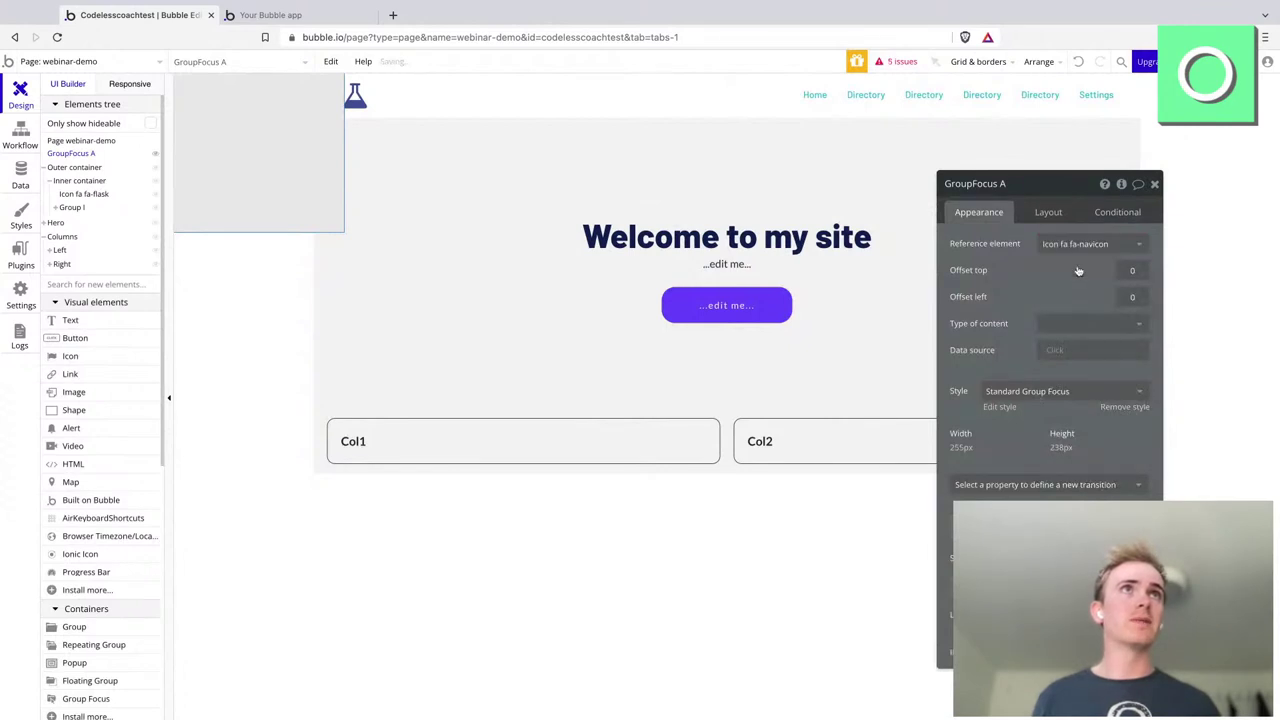
- Check where the Group Focus container sits at the 320 and 992 page breakpoints, and return to the page design
{"action": "left_click", "coordinate": [130, 84]}
{"action": "left_click", "coordinate": [650, 87]}
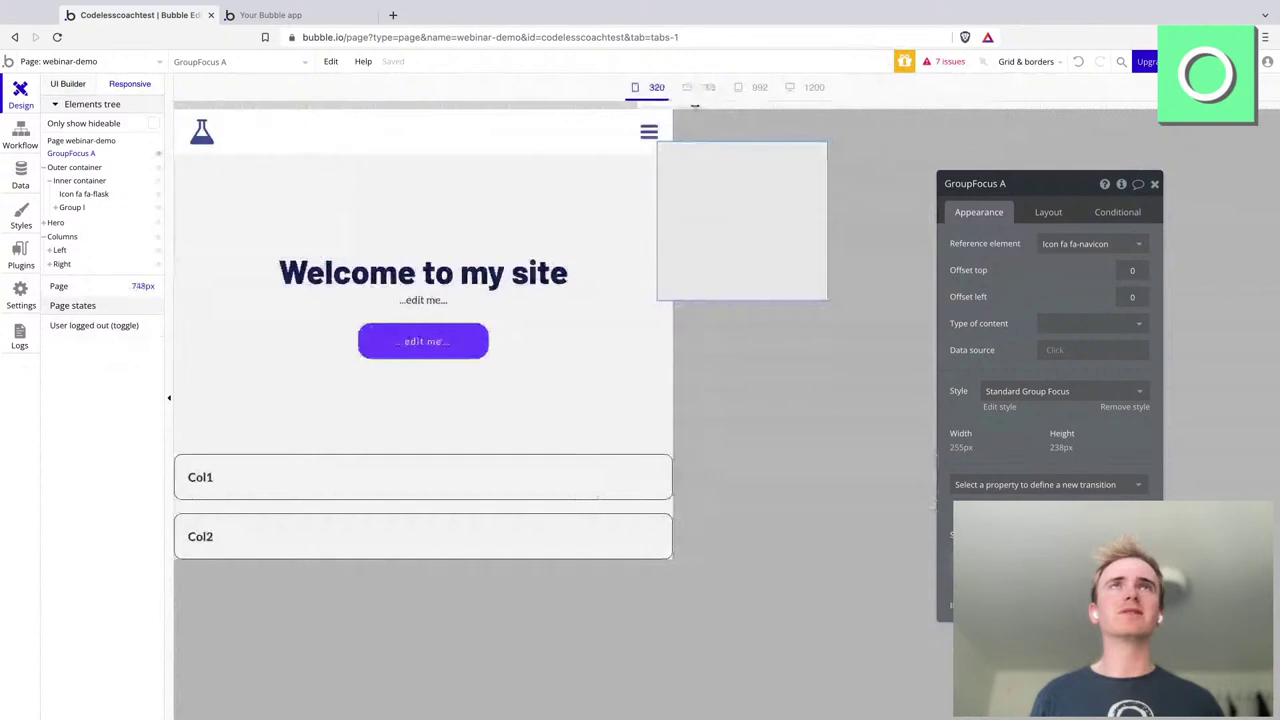
{"action": "left_click", "coordinate": [760, 87]}
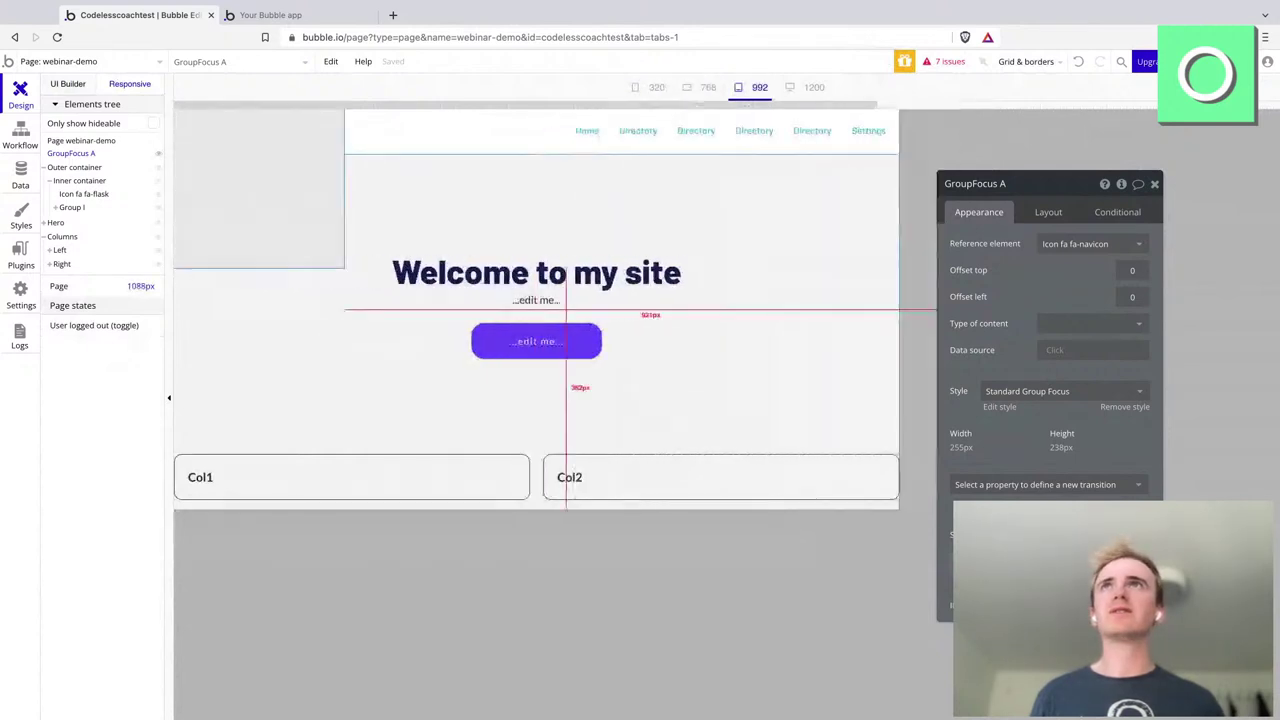
{"action": "left_click", "coordinate": [68, 84]}
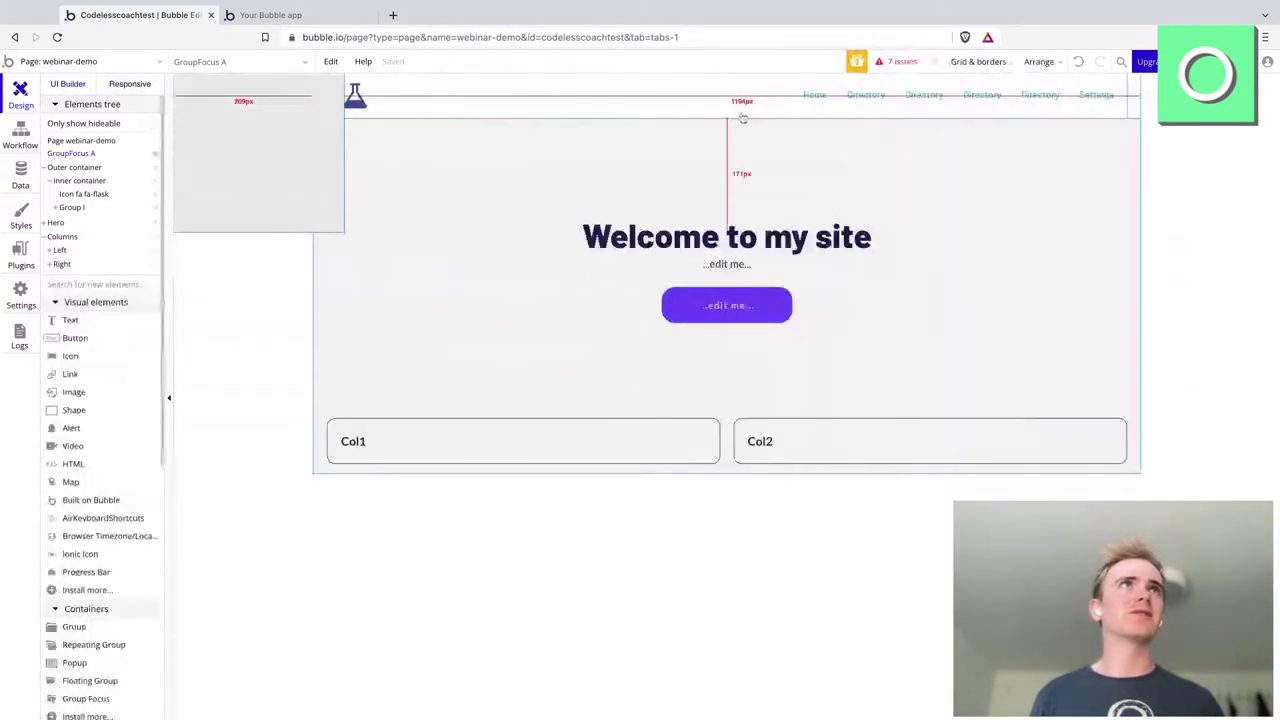
- Change the Group Focus container's reference element to Group I, the group holding the navigation links and menu icon
{"action": "double_click", "coordinate": [1021, 108]}
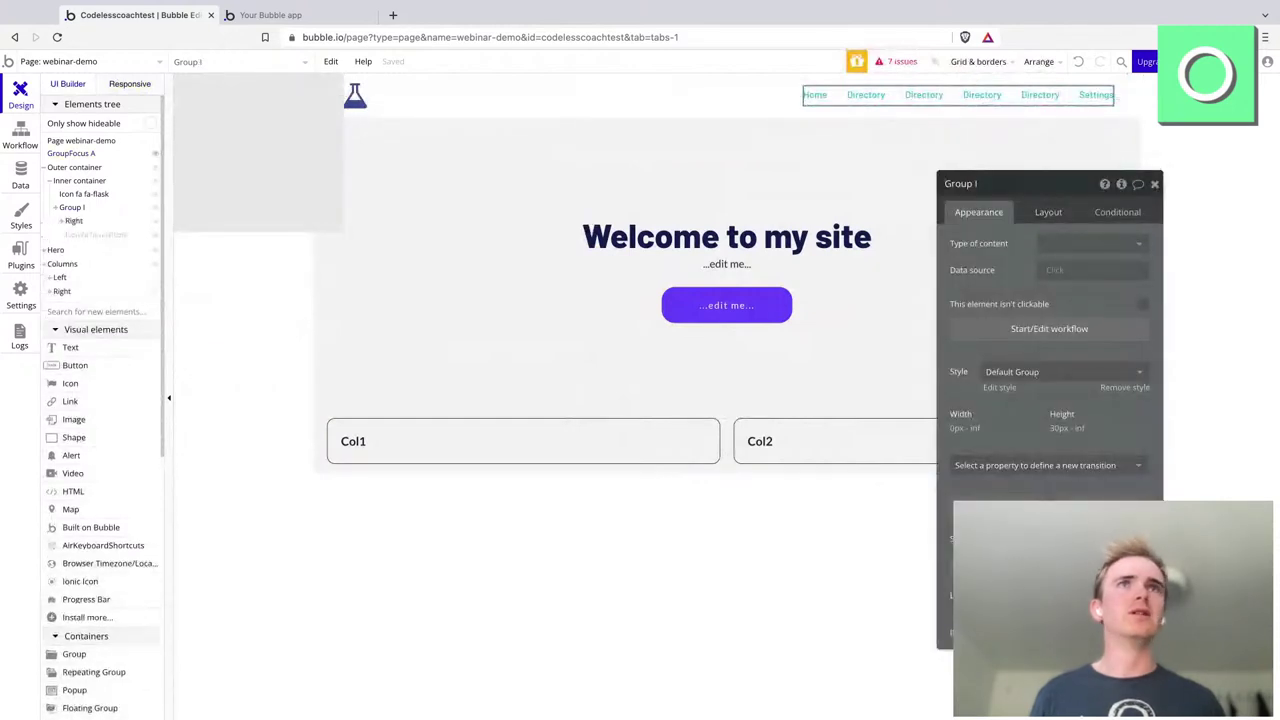
{"action": "left_click", "coordinate": [65, 212]}
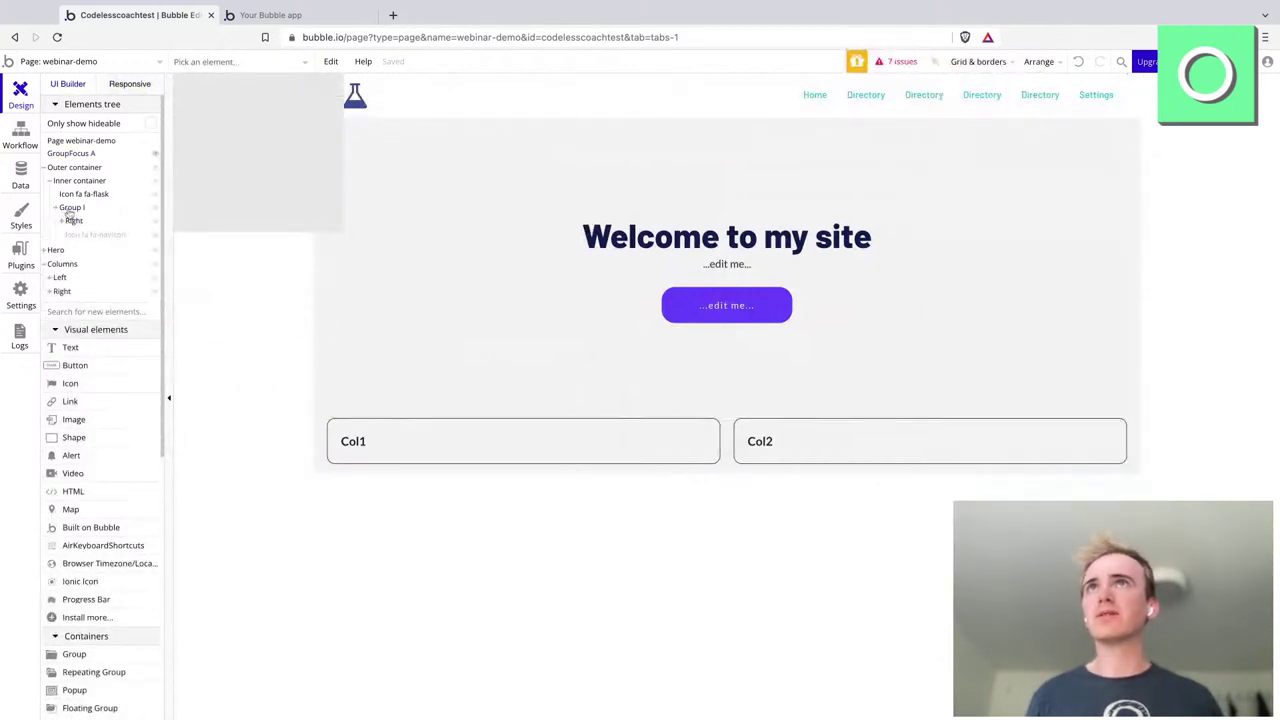
{"action": "left_click", "coordinate": [71, 213]}
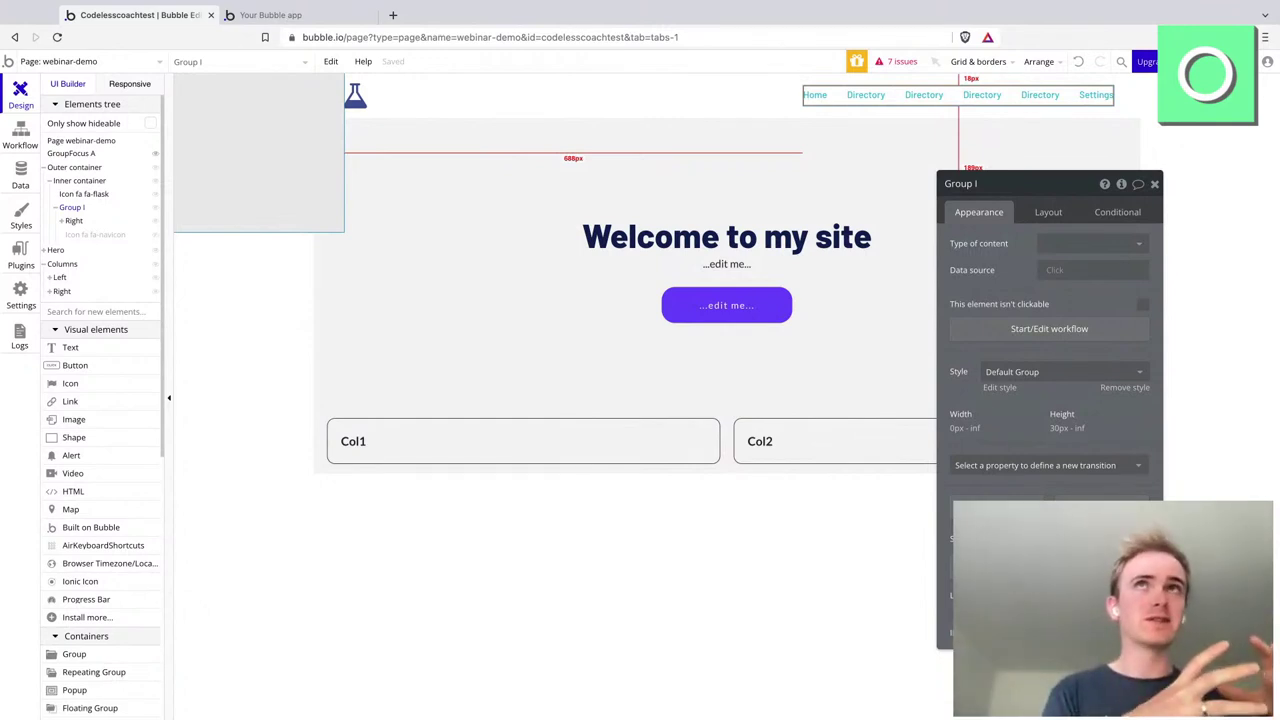
{"action": "left_click", "coordinate": [218, 162]}
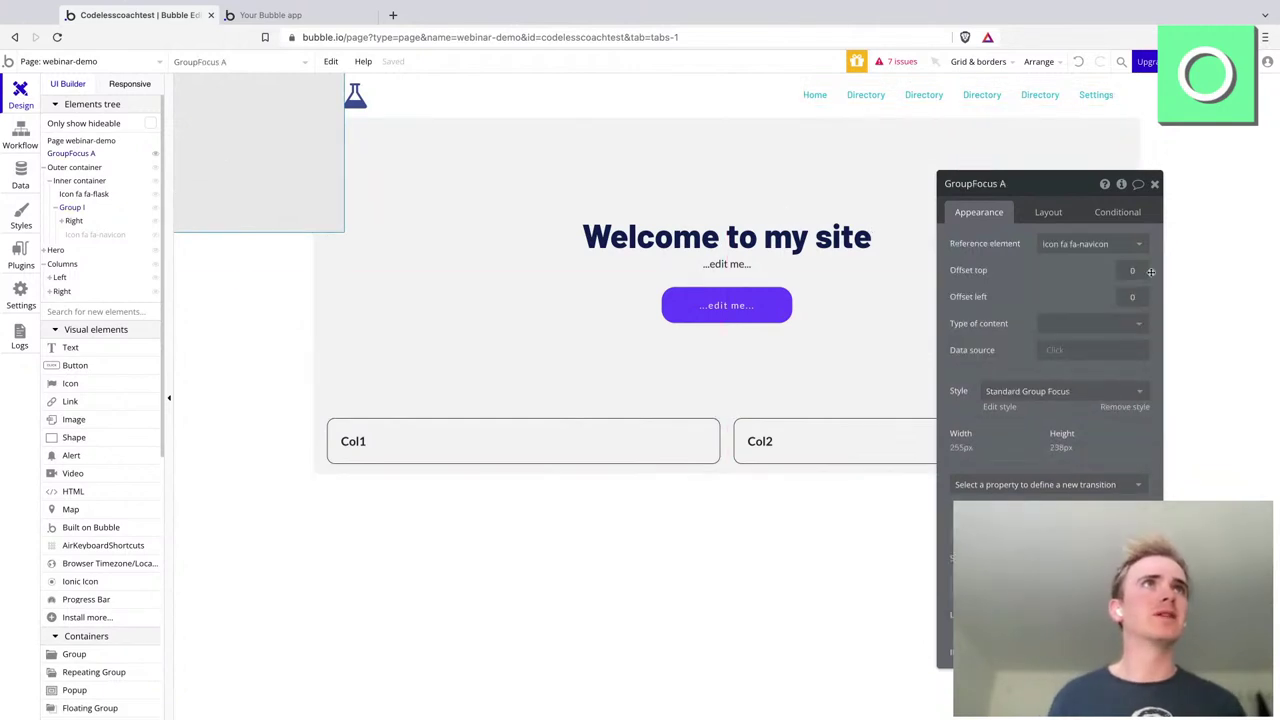
{"action": "left_click", "coordinate": [1105, 254]}
{"action": "type", "text": "group"}
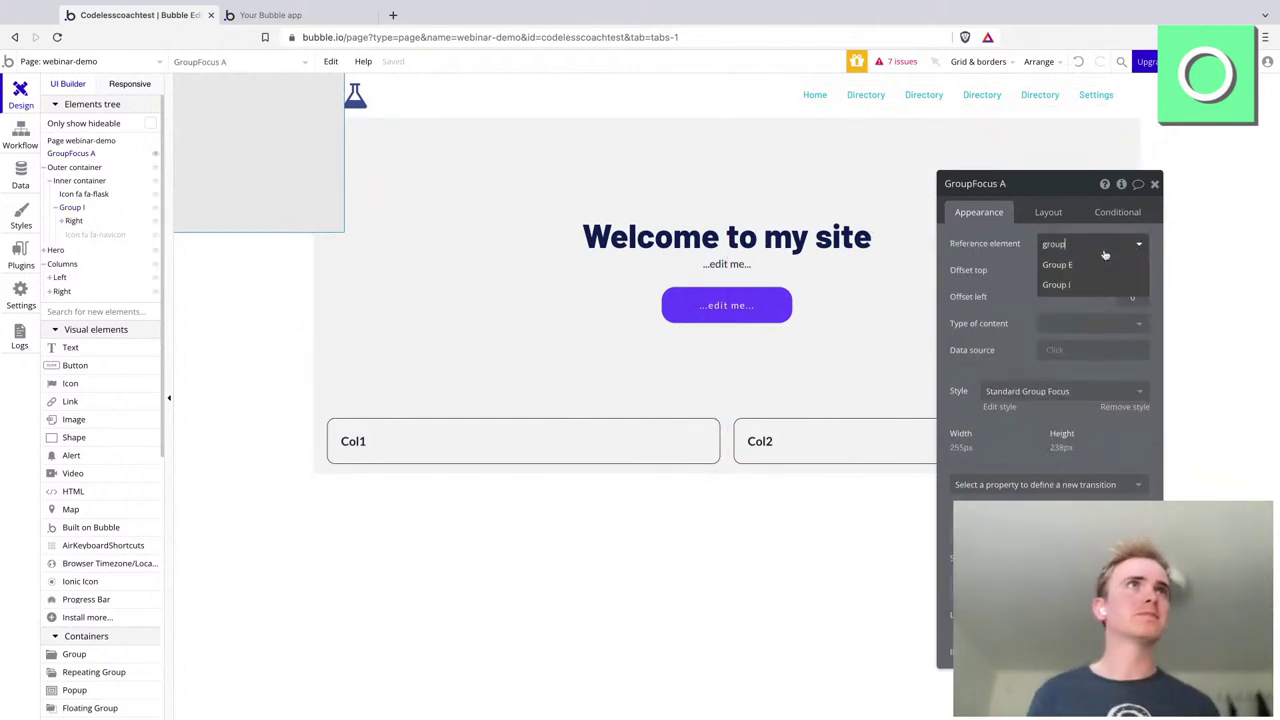
{"action": "left_click", "coordinate": [1066, 287]}
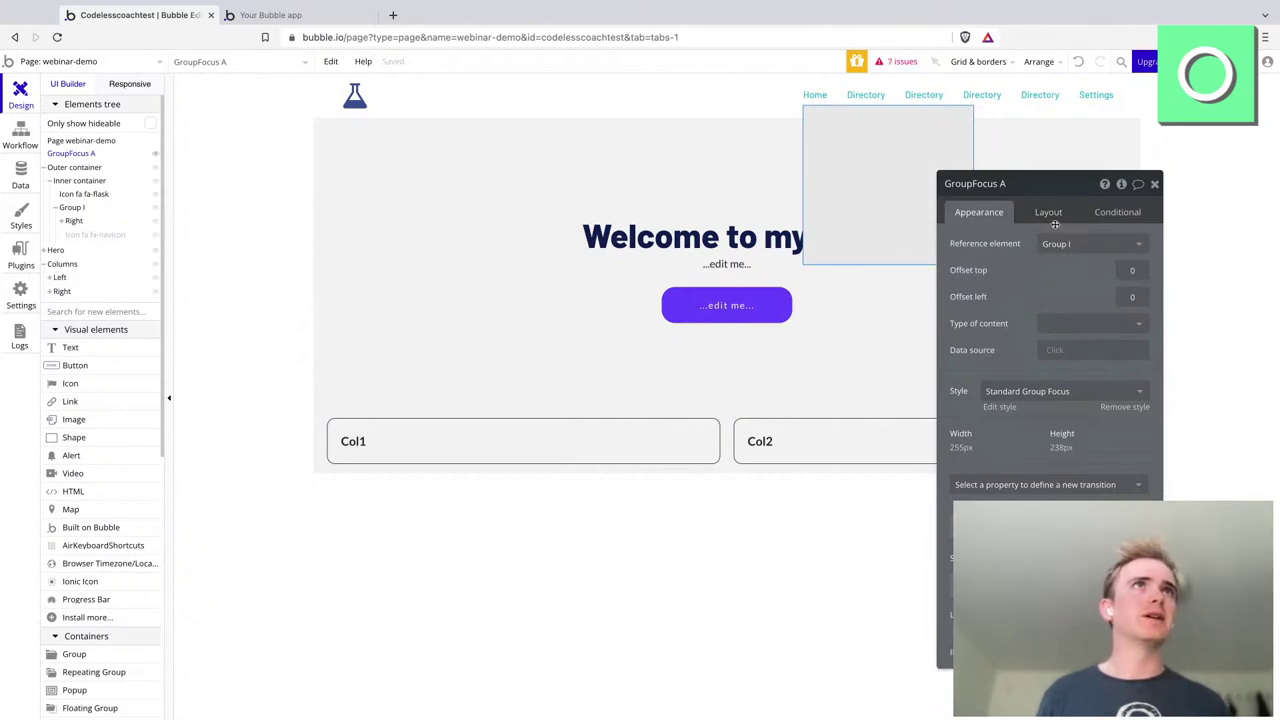
{"action": "left_click_drag", "start_coordinate": [1035, 190], "coordinate": [957, 230]}
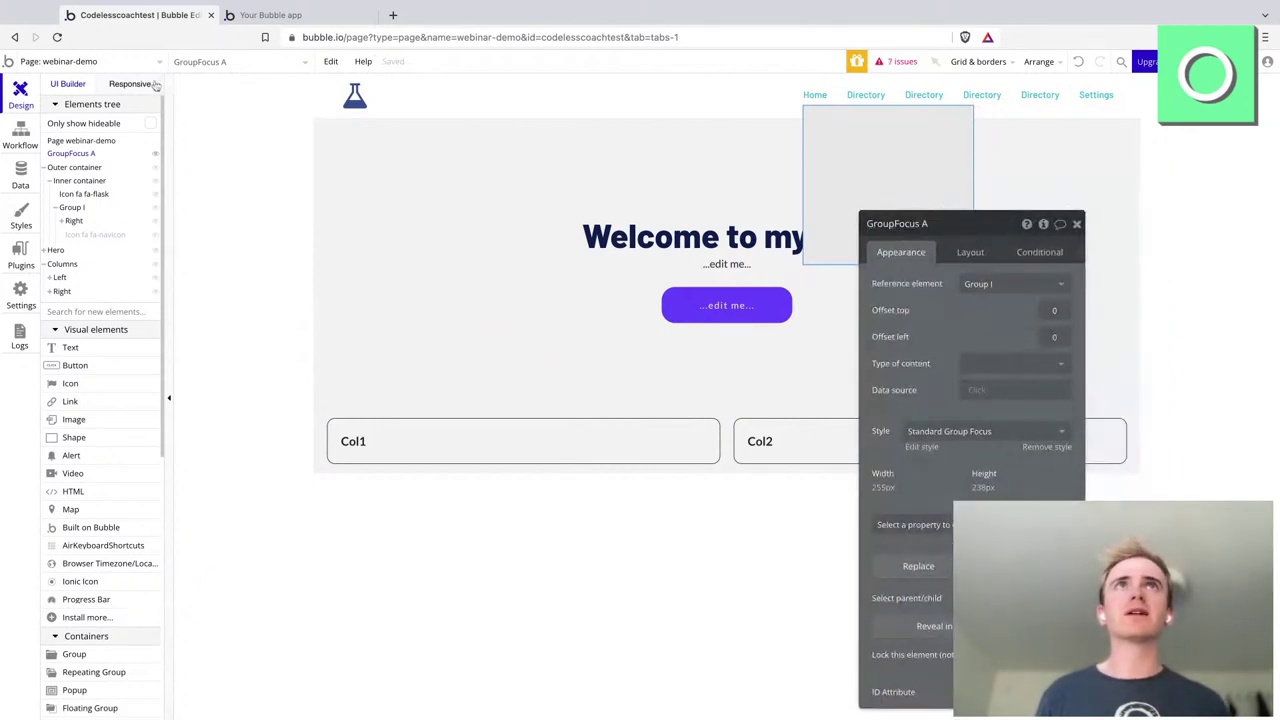
- Preview the page at a narrow width and give the Group Focus container a Column layout with a fixed width of 140 px
{"action": "left_click", "coordinate": [130, 84]}
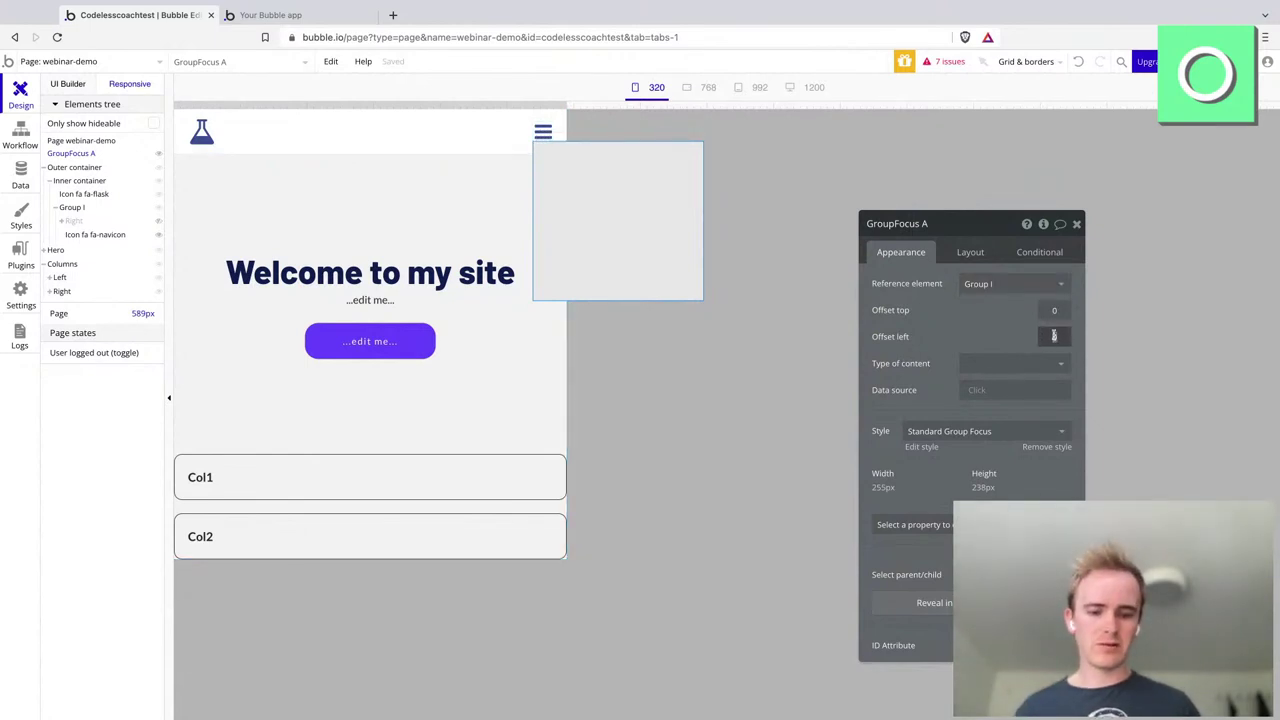
{"action": "key", "text": "BackSpace"}
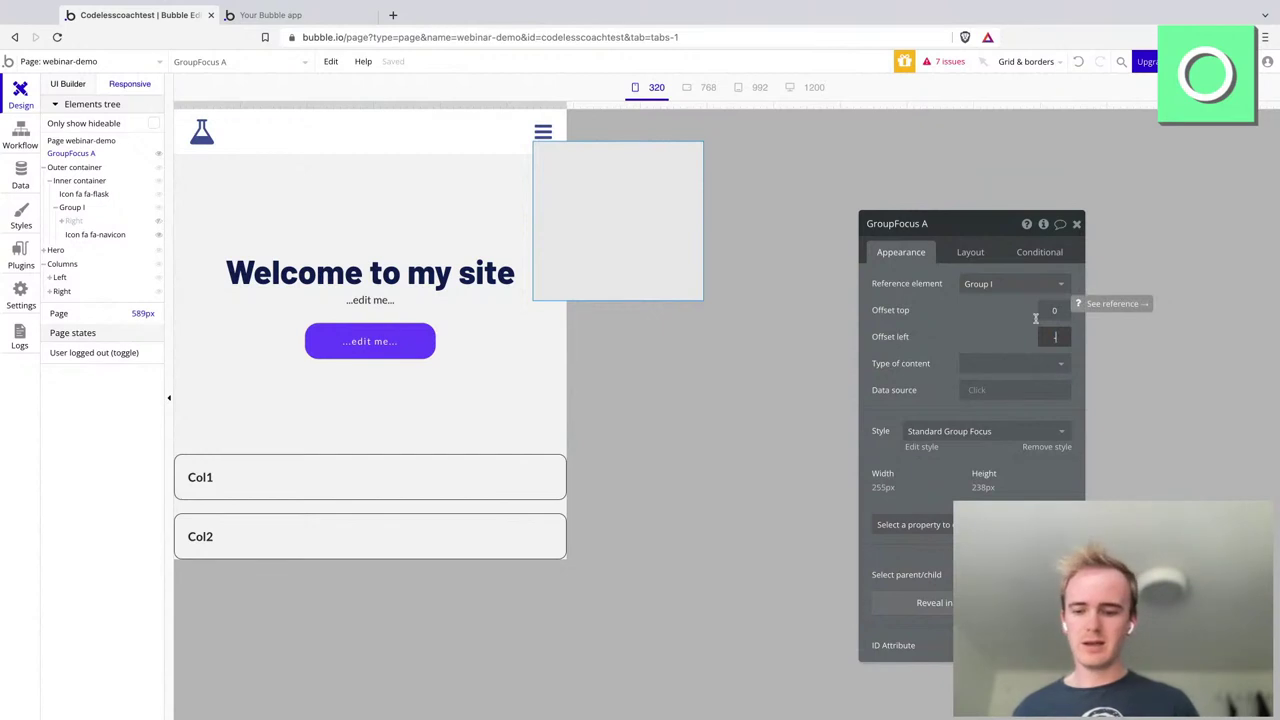
{"action": "left_click", "coordinate": [636, 263]}
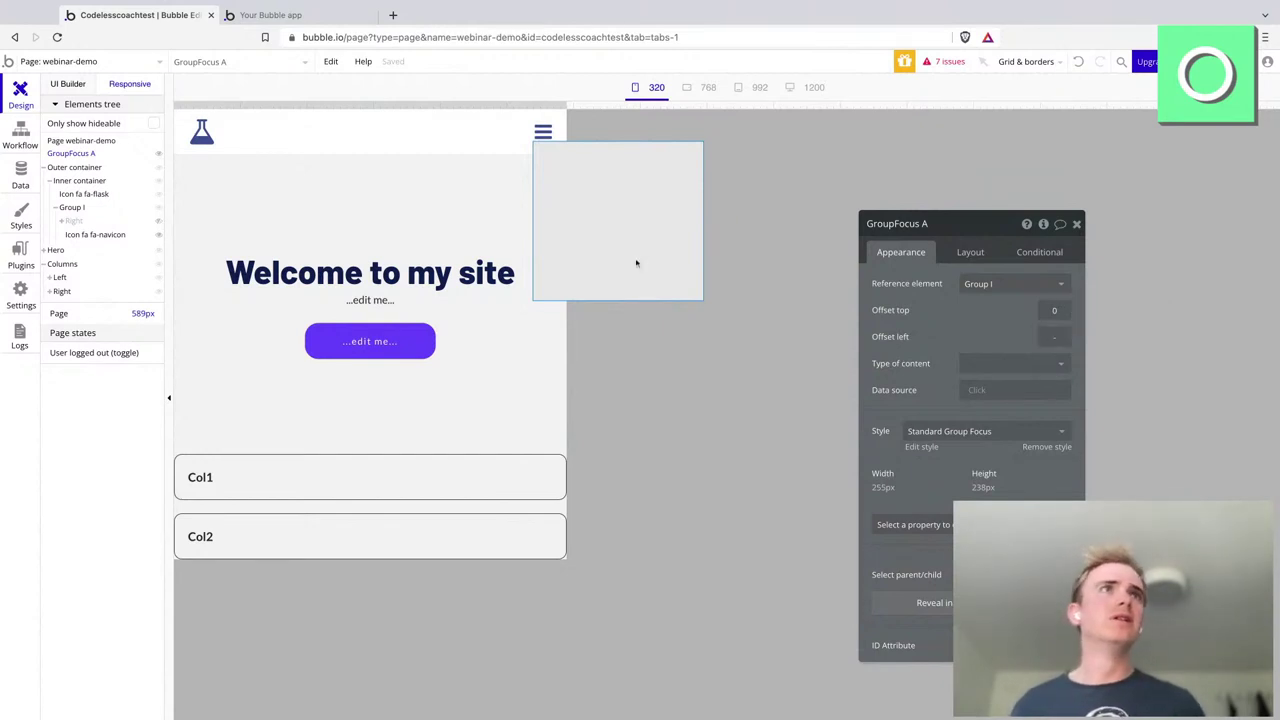
{"action": "left_click", "coordinate": [955, 257]}
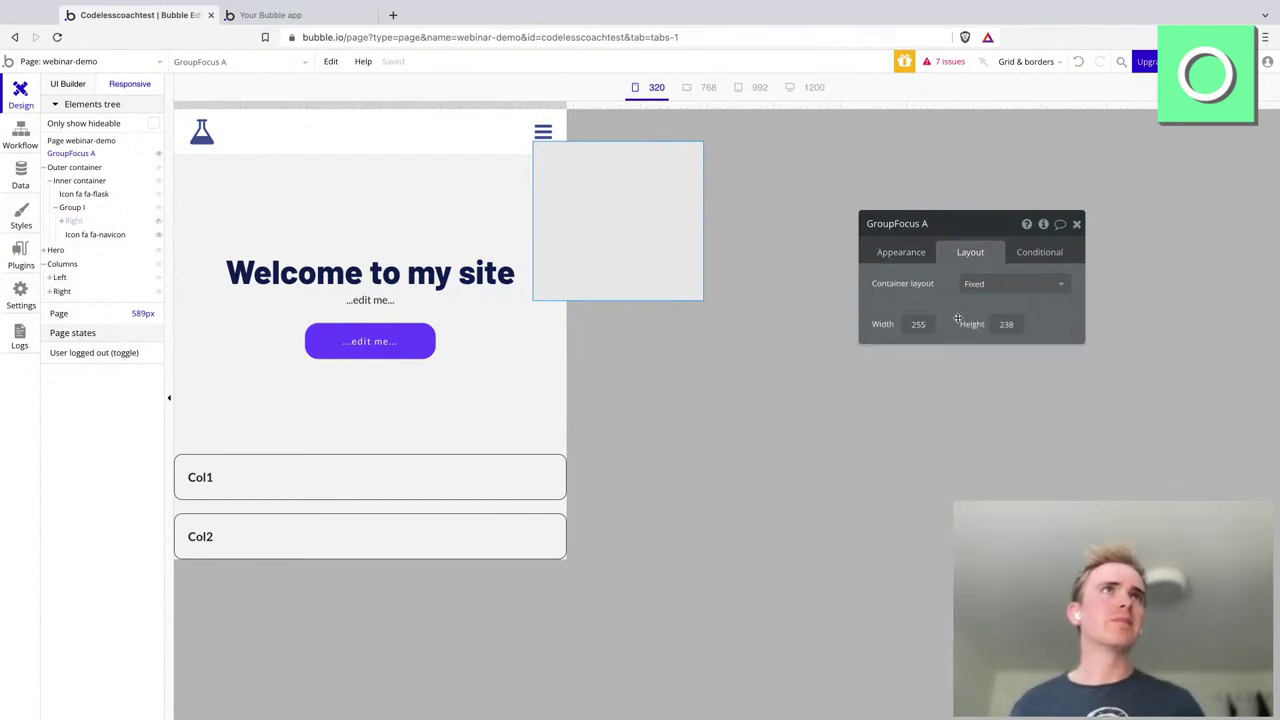
{"action": "left_click", "coordinate": [988, 285]}
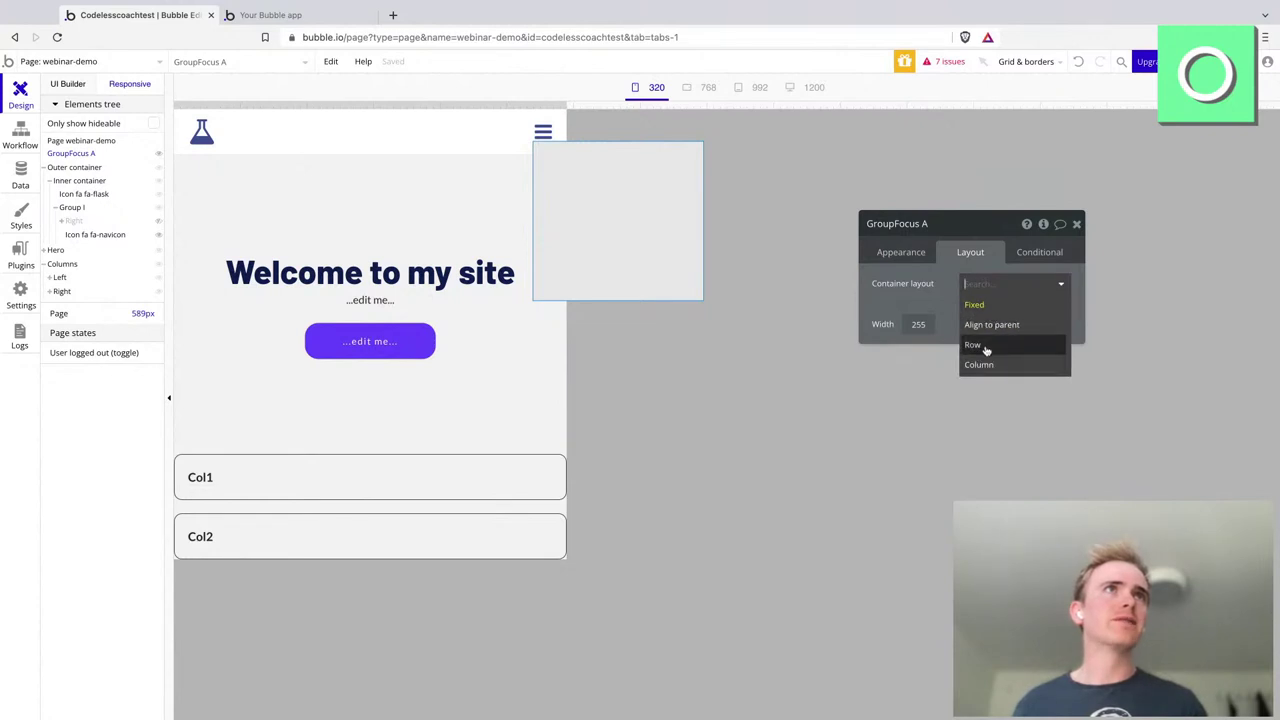
{"action": "left_click", "coordinate": [980, 364]}
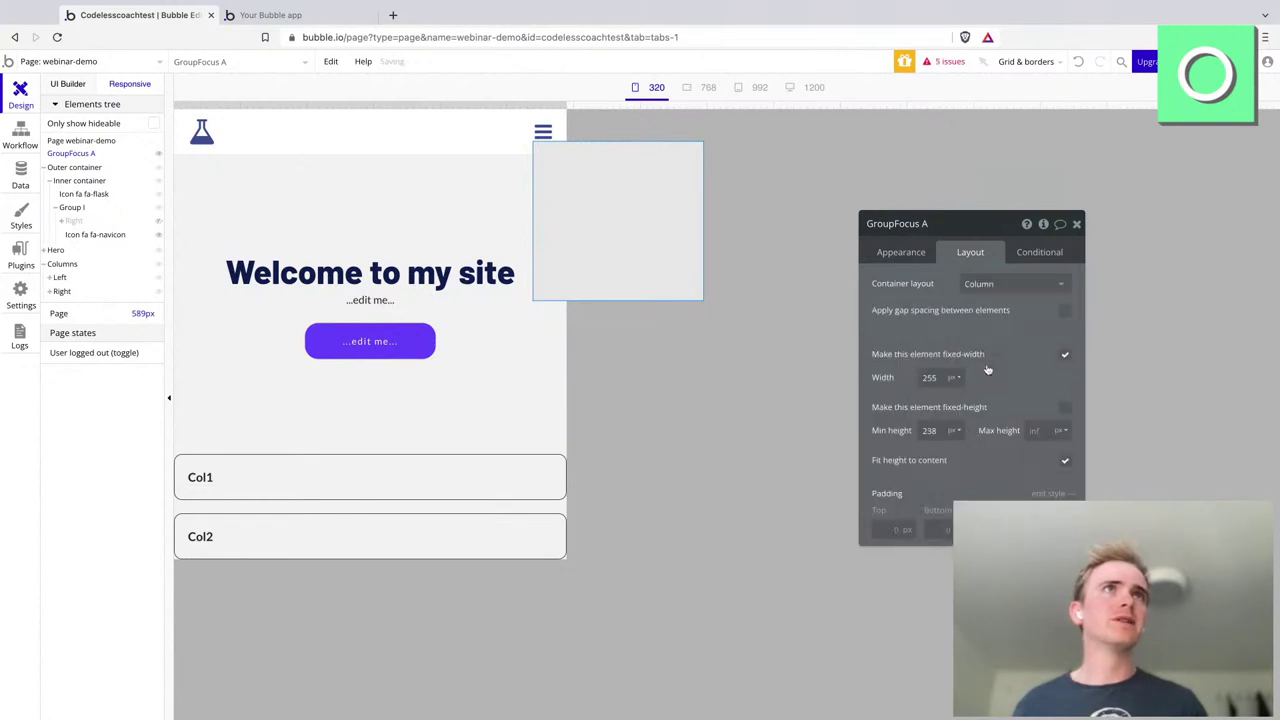
{"action": "double_click", "coordinate": [933, 378]}
{"action": "type", "text": "100"}
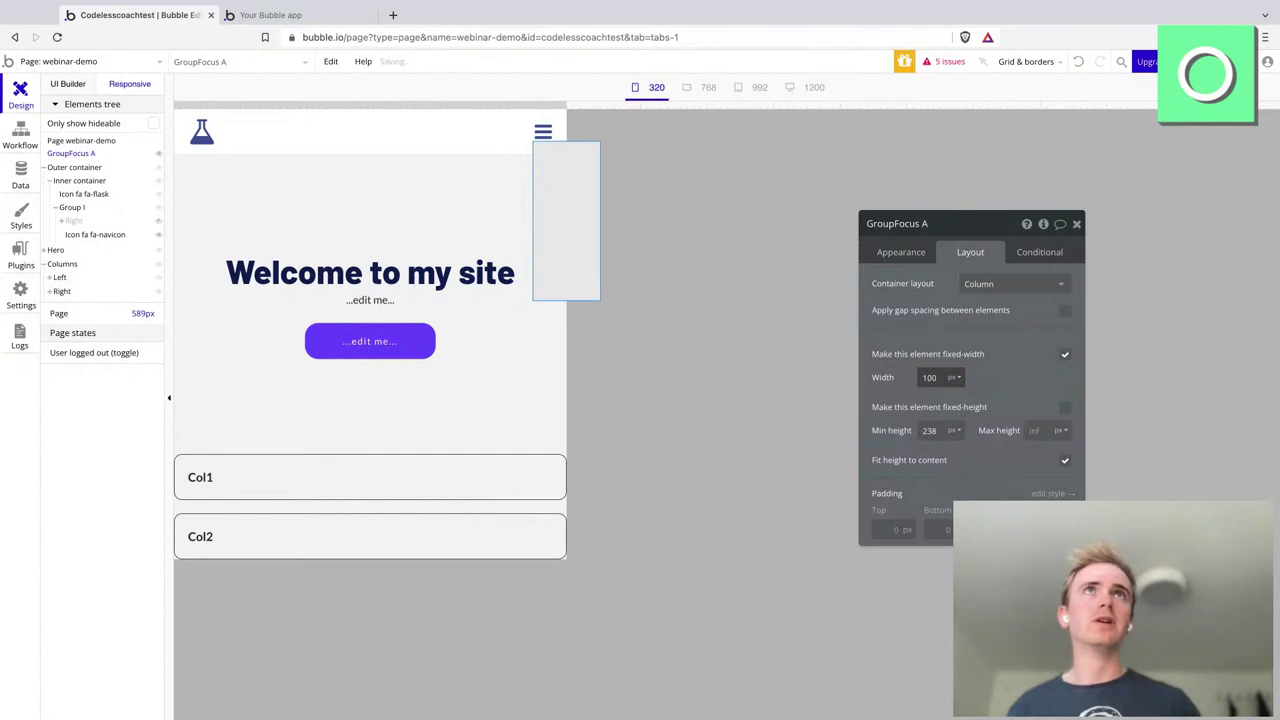
{"action": "key", "text": "ctrl+a"}
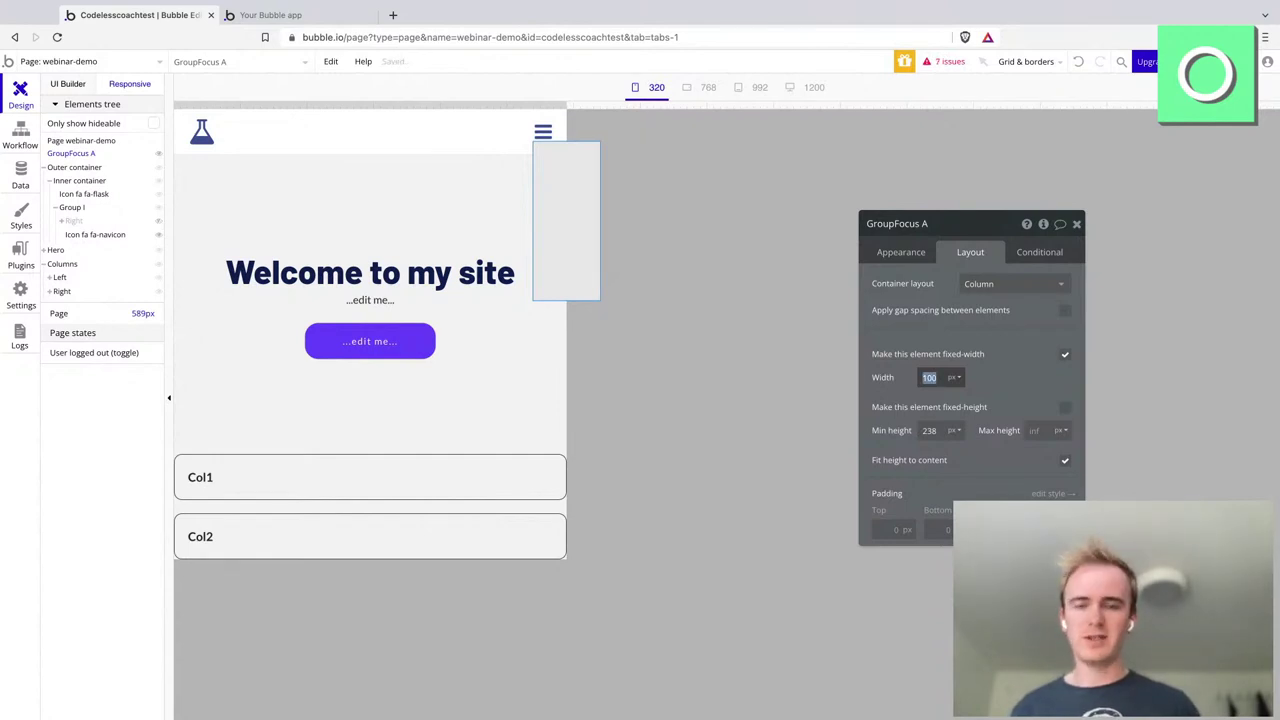
- Set the Group Focus container's left offset to -111 so it lines up under the menu icon
{"action": "left_click", "coordinate": [903, 254]}
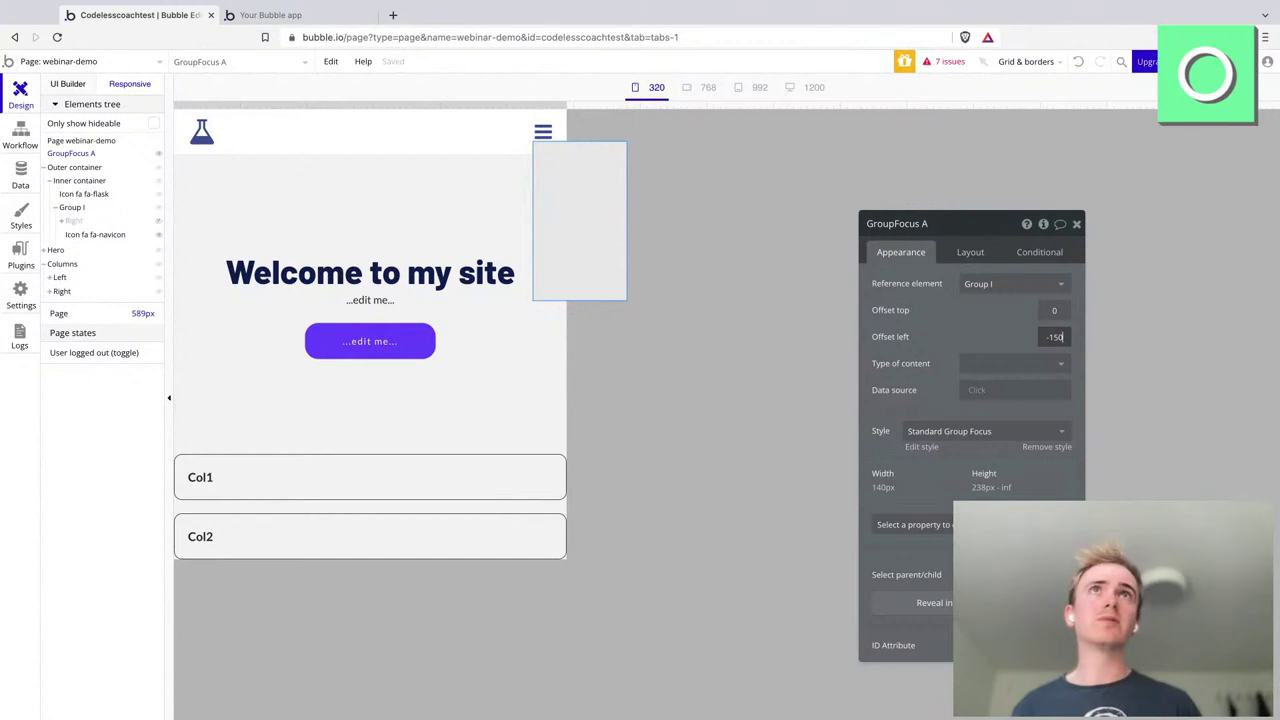
{"action": "type", "text": "-150"}
{"action": "key", "text": "Return"}
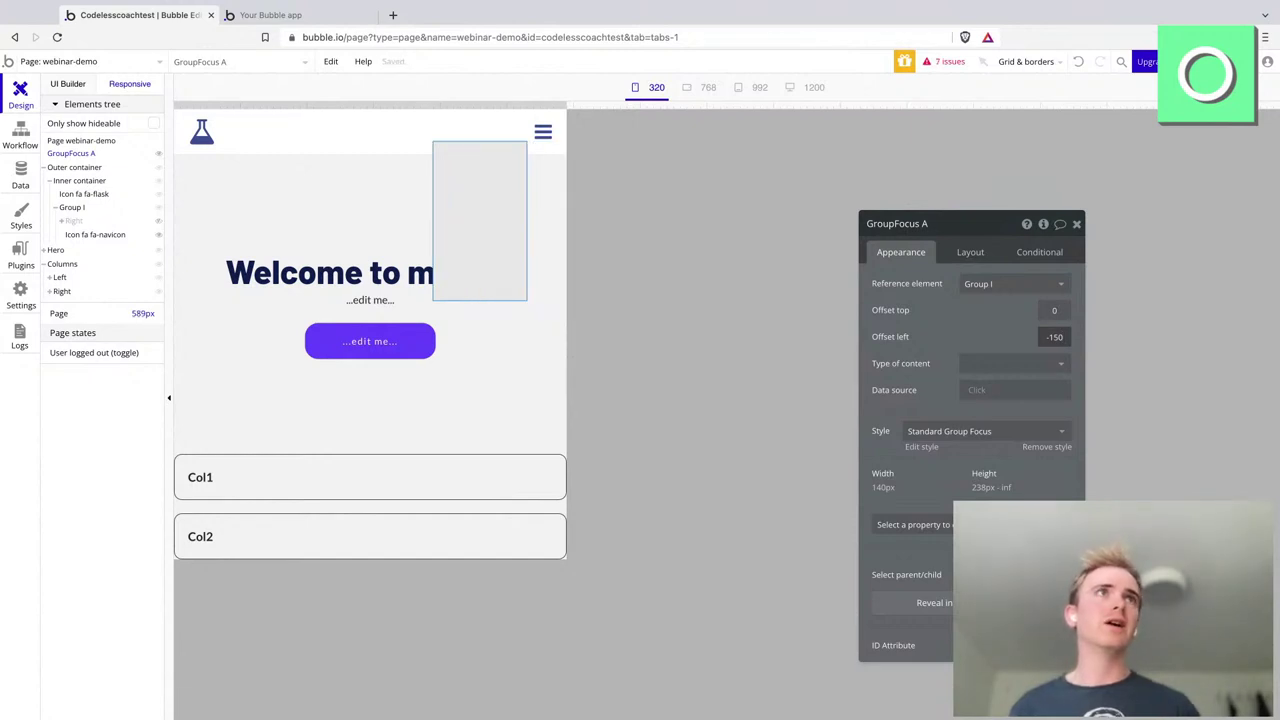
{"action": "scroll", "coordinate": [1056, 337], "scroll_direction": "down", "scroll_amount": 2}
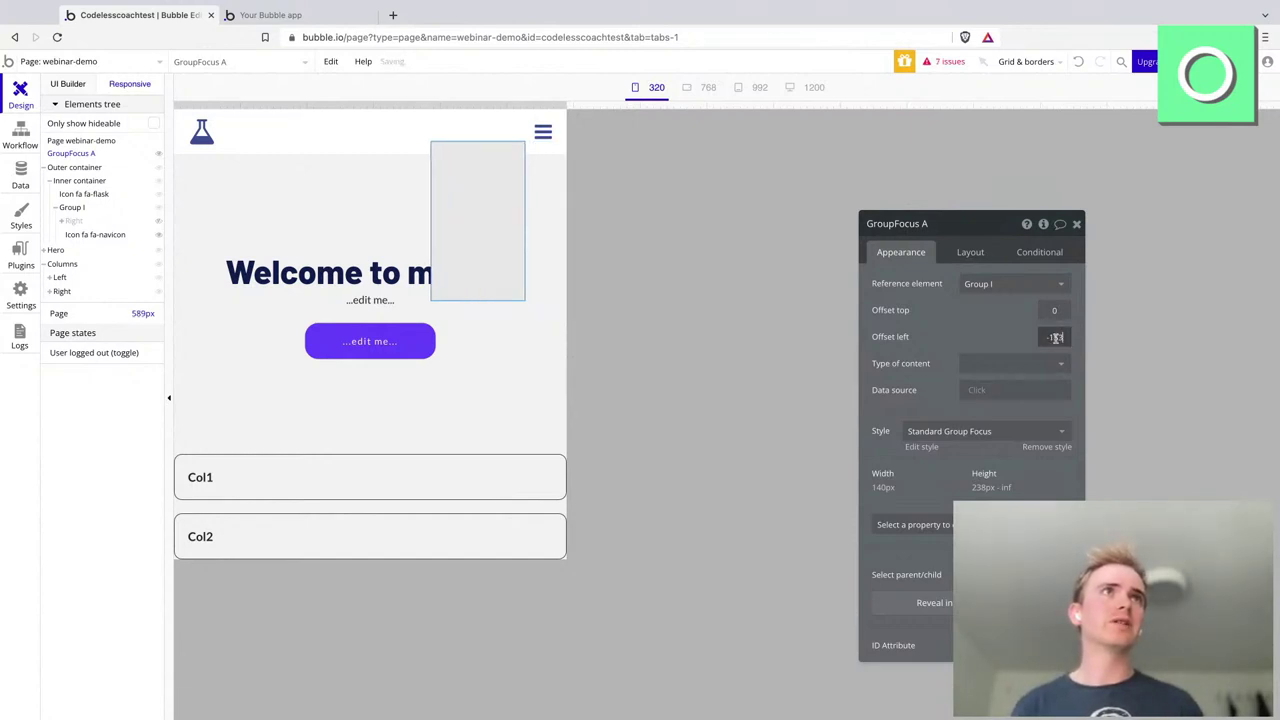
{"action": "scroll", "coordinate": [1056, 337], "scroll_direction": "up", "scroll_amount": 10}
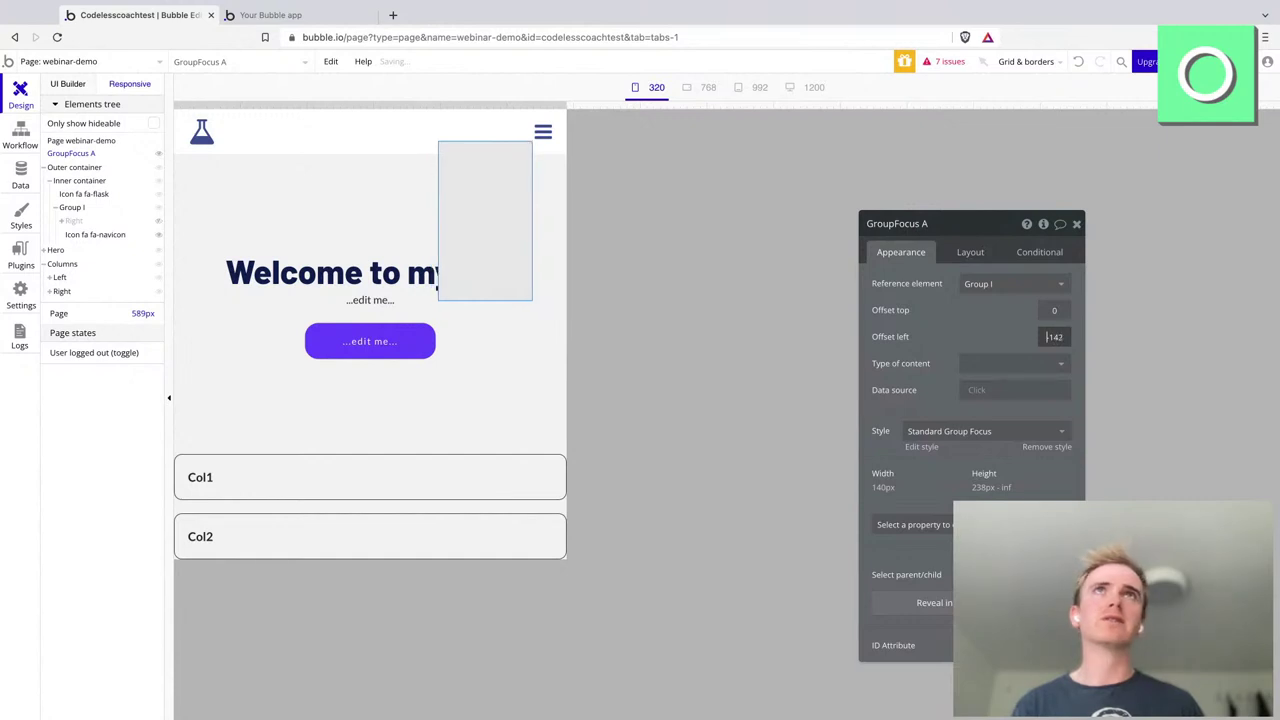
{"action": "scroll", "coordinate": [1056, 337], "scroll_direction": "up", "scroll_amount": 11}
{"action": "scroll", "coordinate": [1048, 337], "scroll_direction": "up", "scroll_amount": 18}
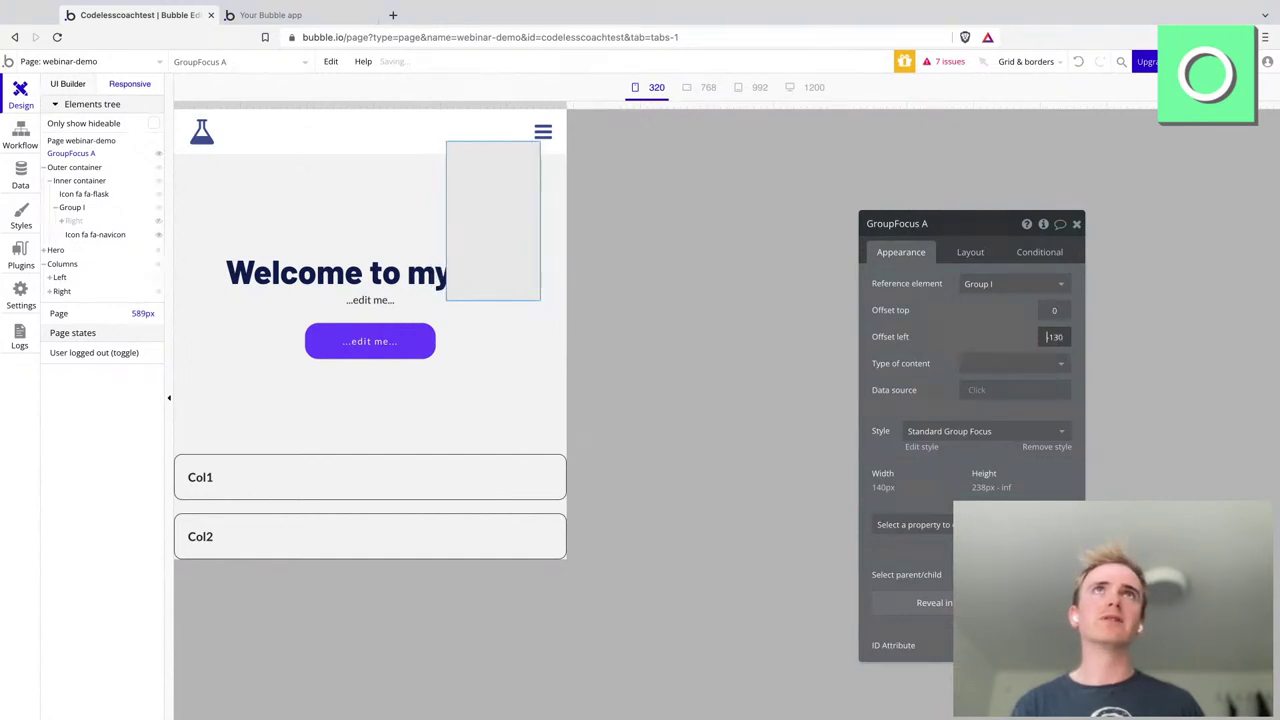
{"action": "scroll", "coordinate": [1048, 337], "scroll_direction": "up", "scroll_amount": 2}
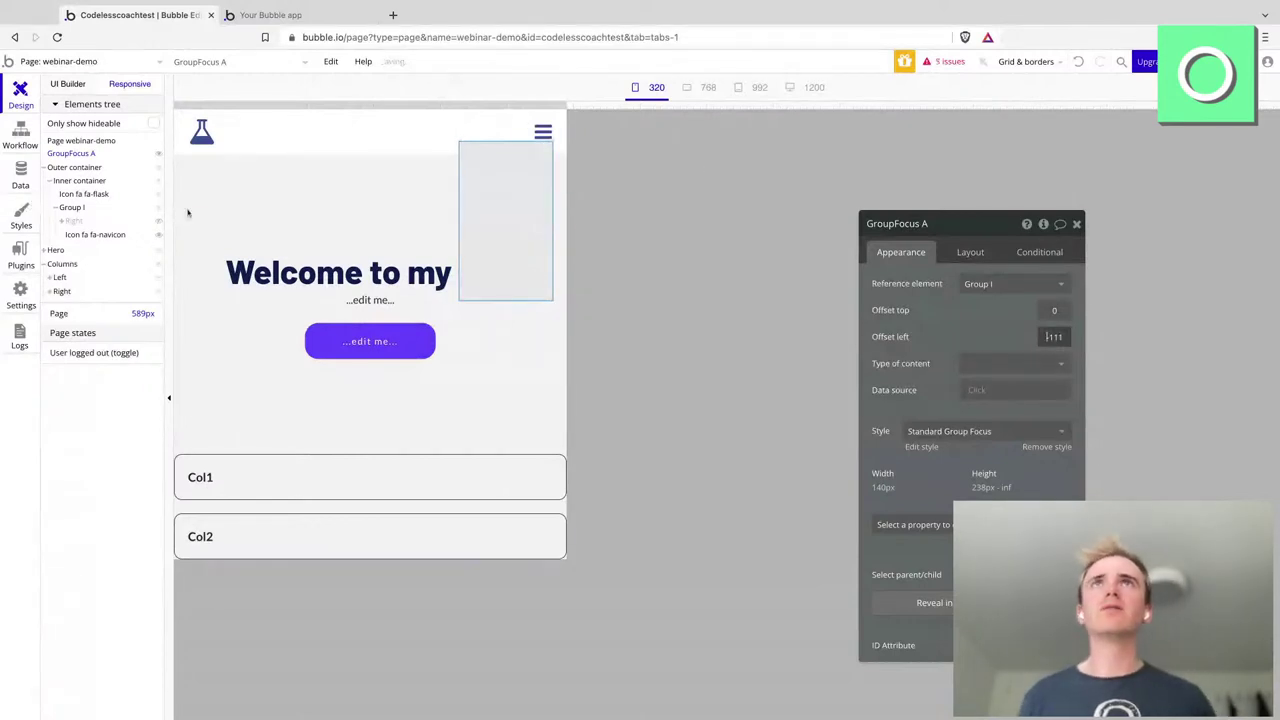
- Copy the header's Home link into the Group Focus container in the page design
{"action": "left_click", "coordinate": [70, 84]}
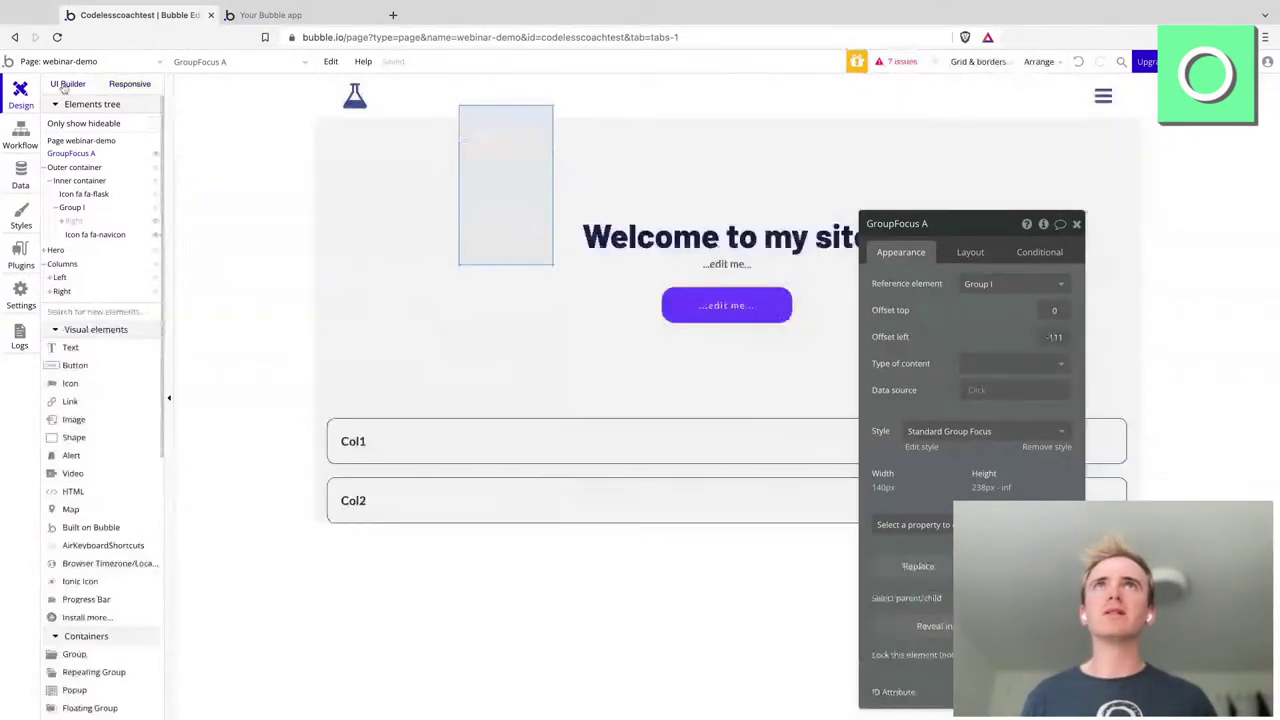
{"action": "left_click_drag", "start_coordinate": [818, 95], "coordinate": [816, 95]}
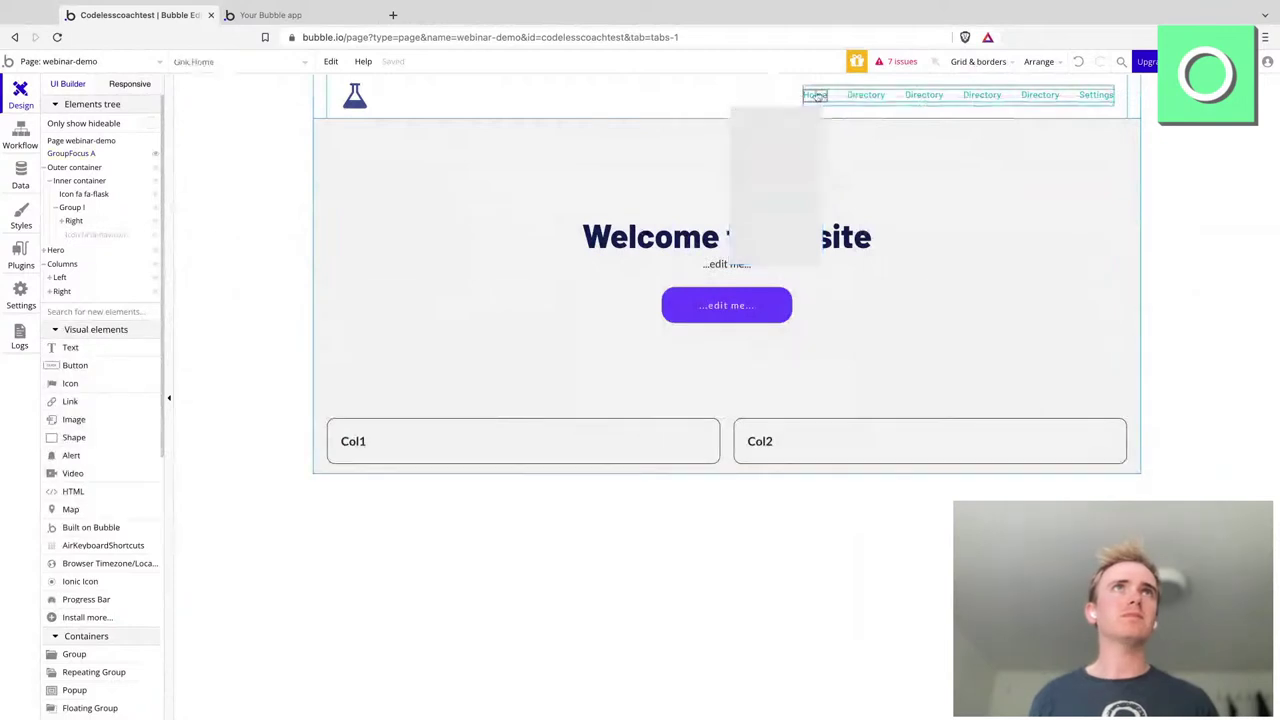
{"action": "left_click", "coordinate": [74, 154]}
{"action": "left_click", "coordinate": [771, 189]}
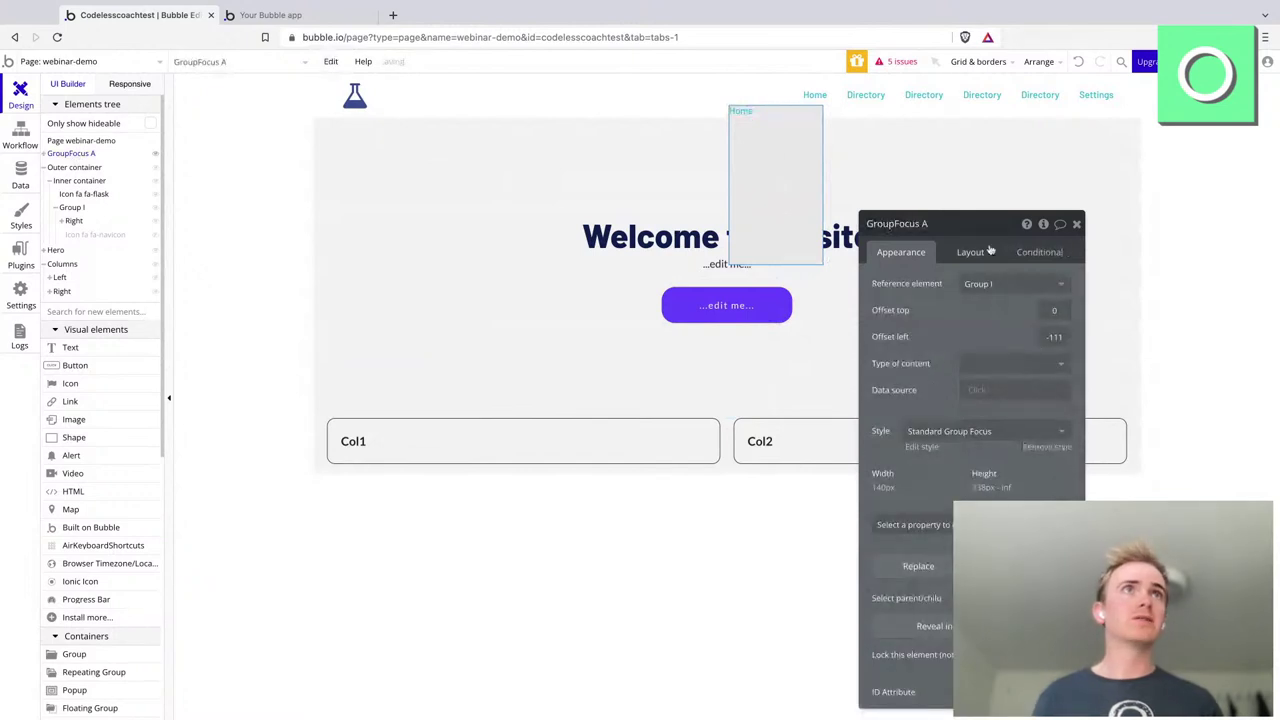
- Set the Group Focus container's padding to 20 px on all four sides and apply gap spacing with a 15 px row gap
{"action": "left_click_drag", "start_coordinate": [986, 238], "coordinate": [928, 141]}
{"action": "left_click", "coordinate": [928, 153]}
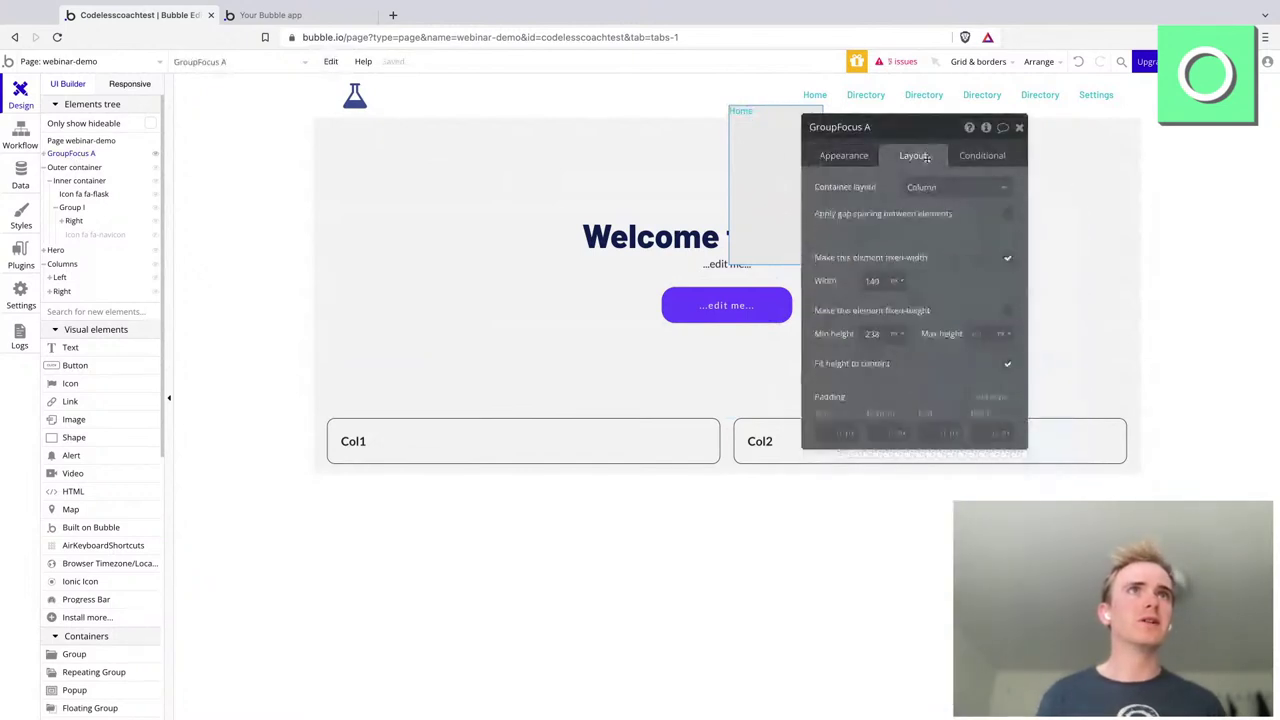
{"action": "left_click", "coordinate": [840, 432]}
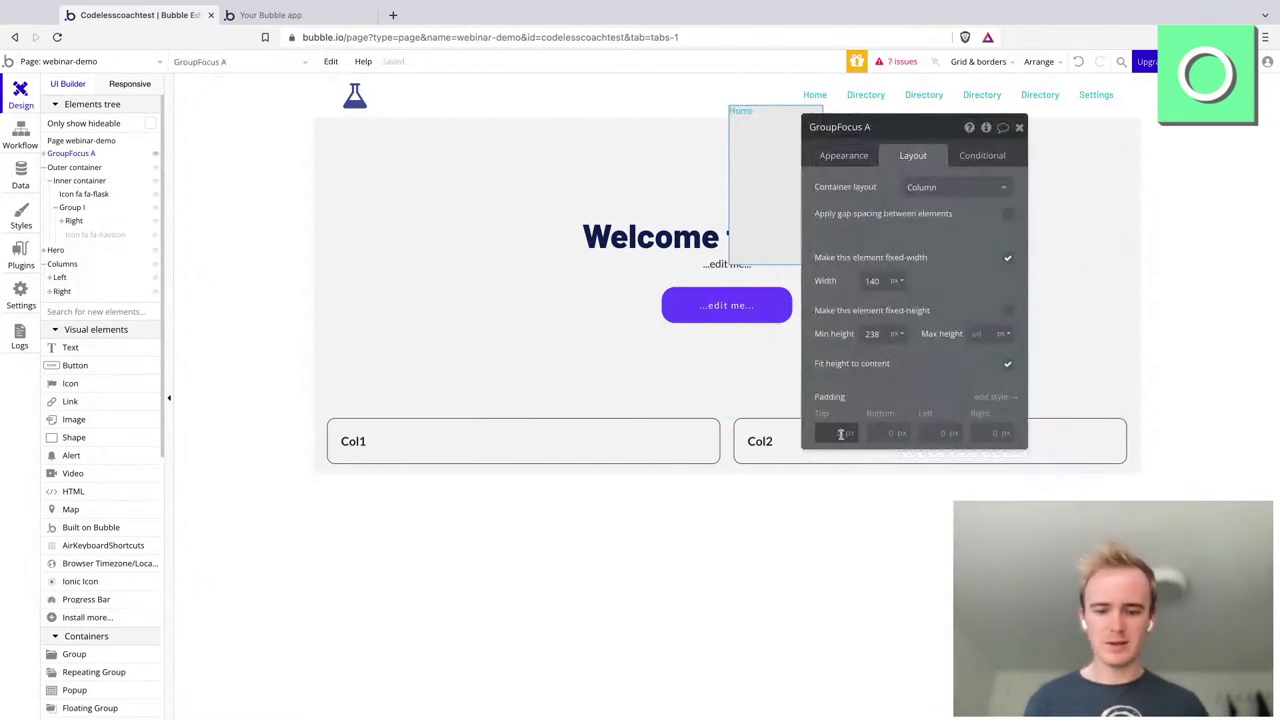
{"action": "type", "text": "20"}
{"action": "key", "text": "Tab"}
{"action": "type", "text": "20"}
{"action": "key", "text": "Tab"}
{"action": "type", "text": "20"}
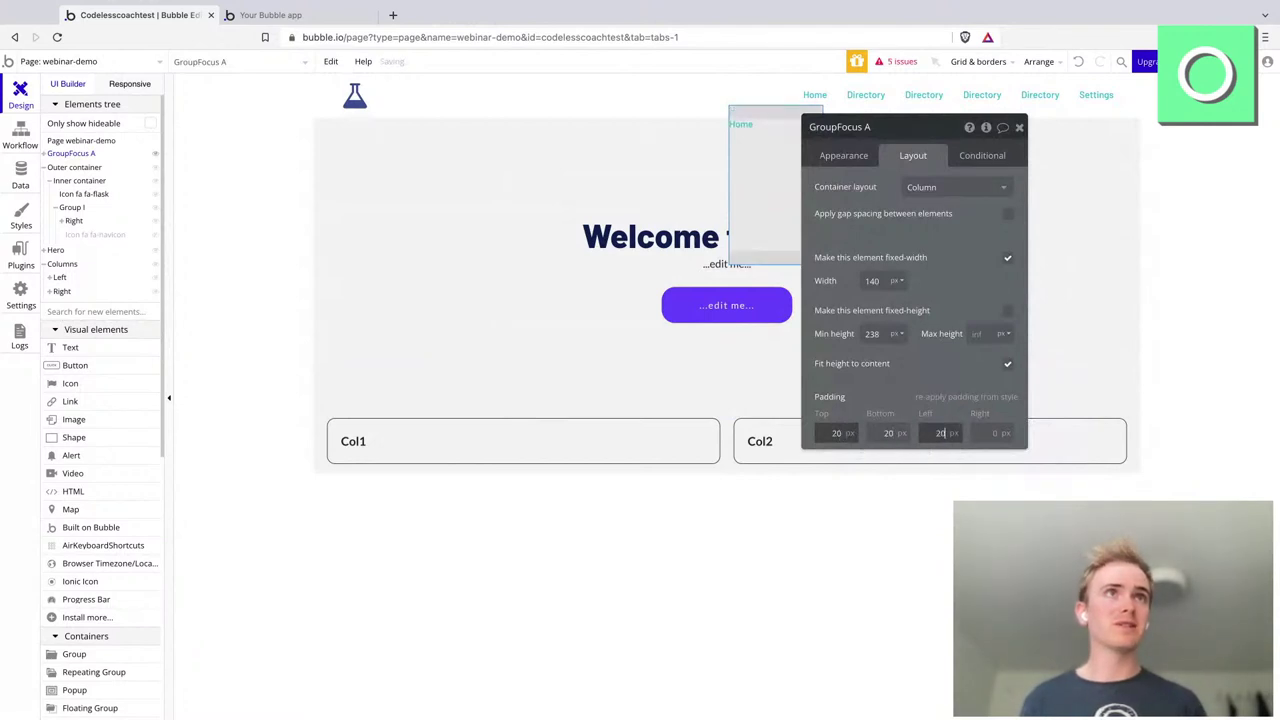
{"action": "key", "text": "Tab"}
{"action": "type", "text": "20"}
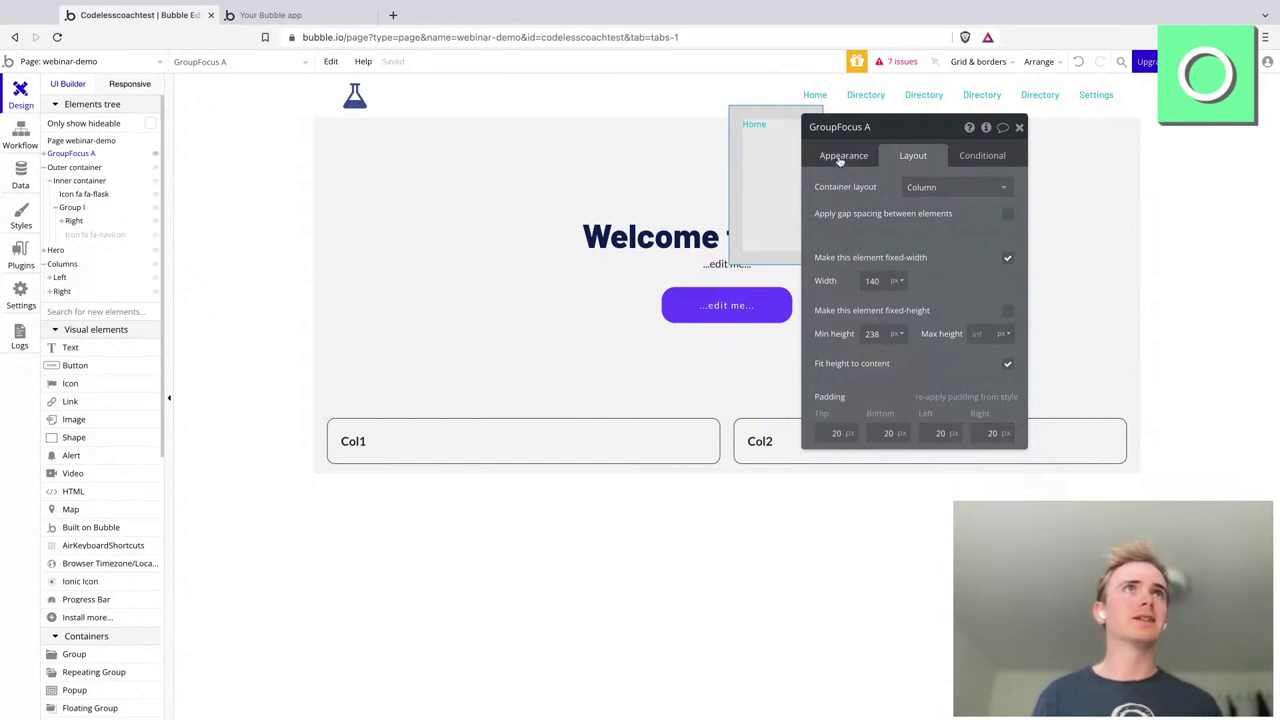
{"action": "left_click", "coordinate": [1009, 214]}
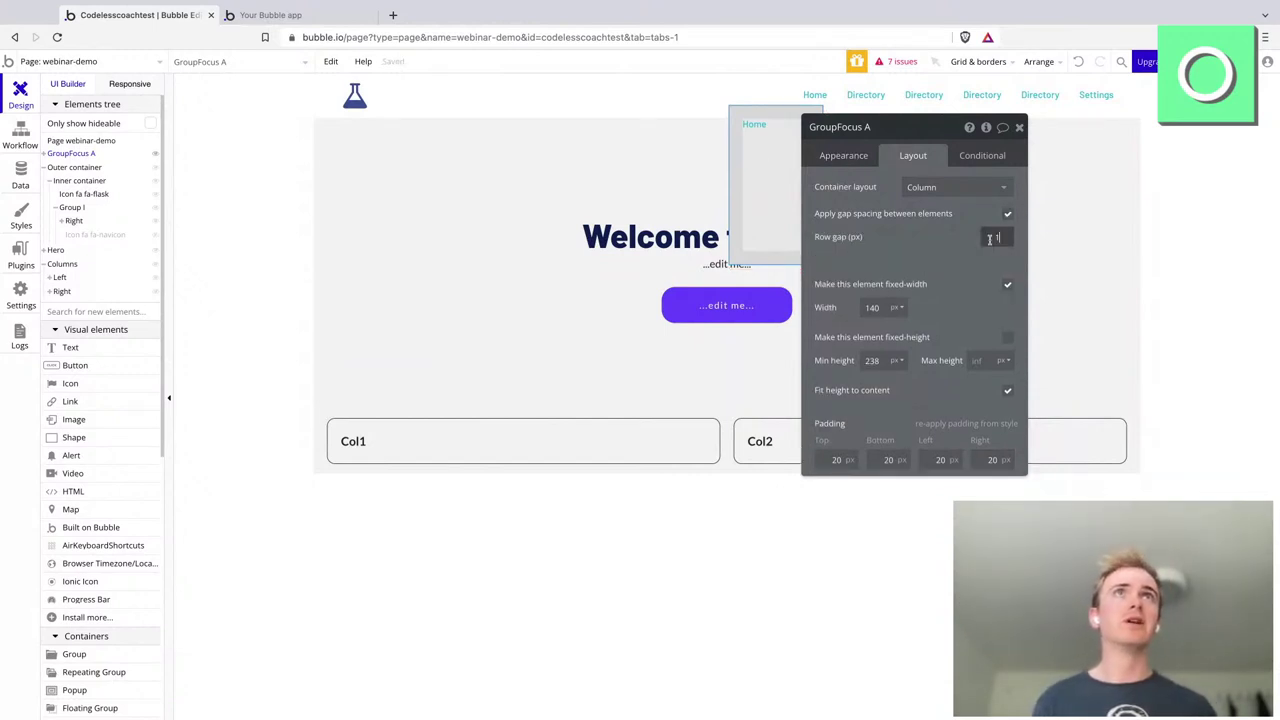
- Paste three more copies of the Home link into the Group Focus container and select the container again
{"action": "left_click", "coordinate": [756, 125]}
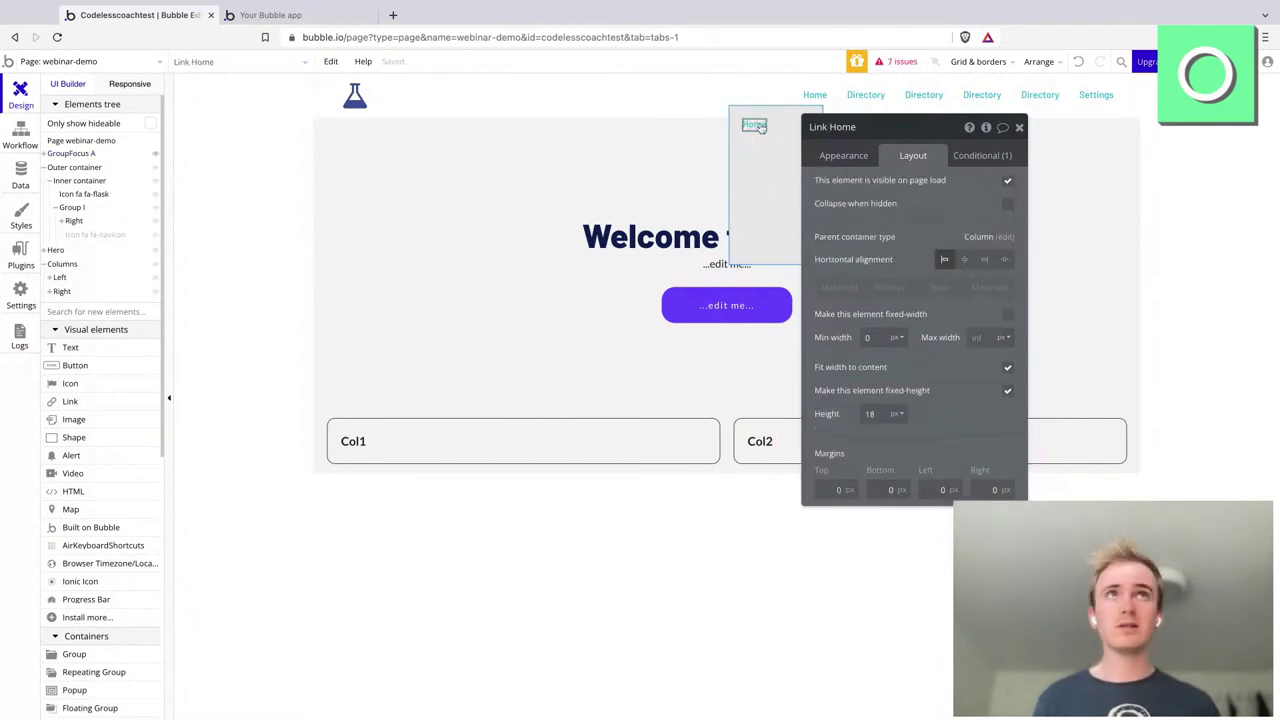
{"action": "key", "text": "ctrl+v"}
{"action": "key", "text": "ctrl+v"}
{"action": "key", "text": "ctrl+v"}
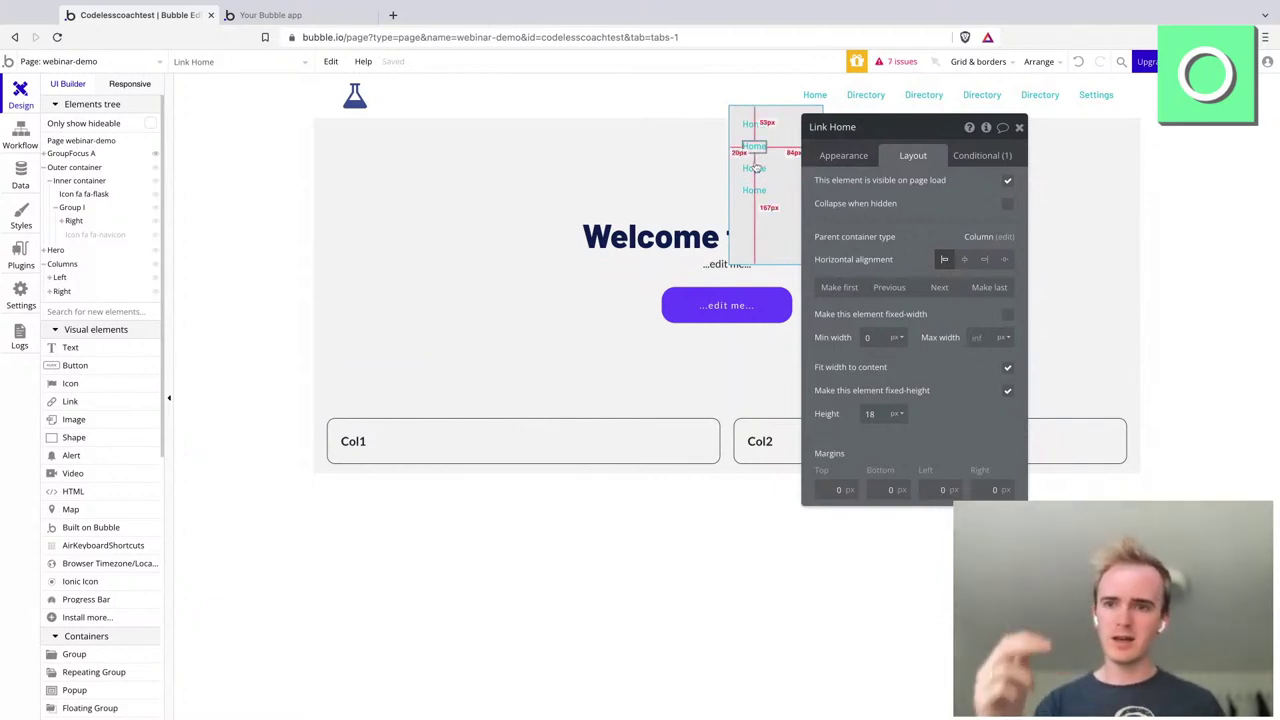
{"action": "left_click", "coordinate": [753, 245]}
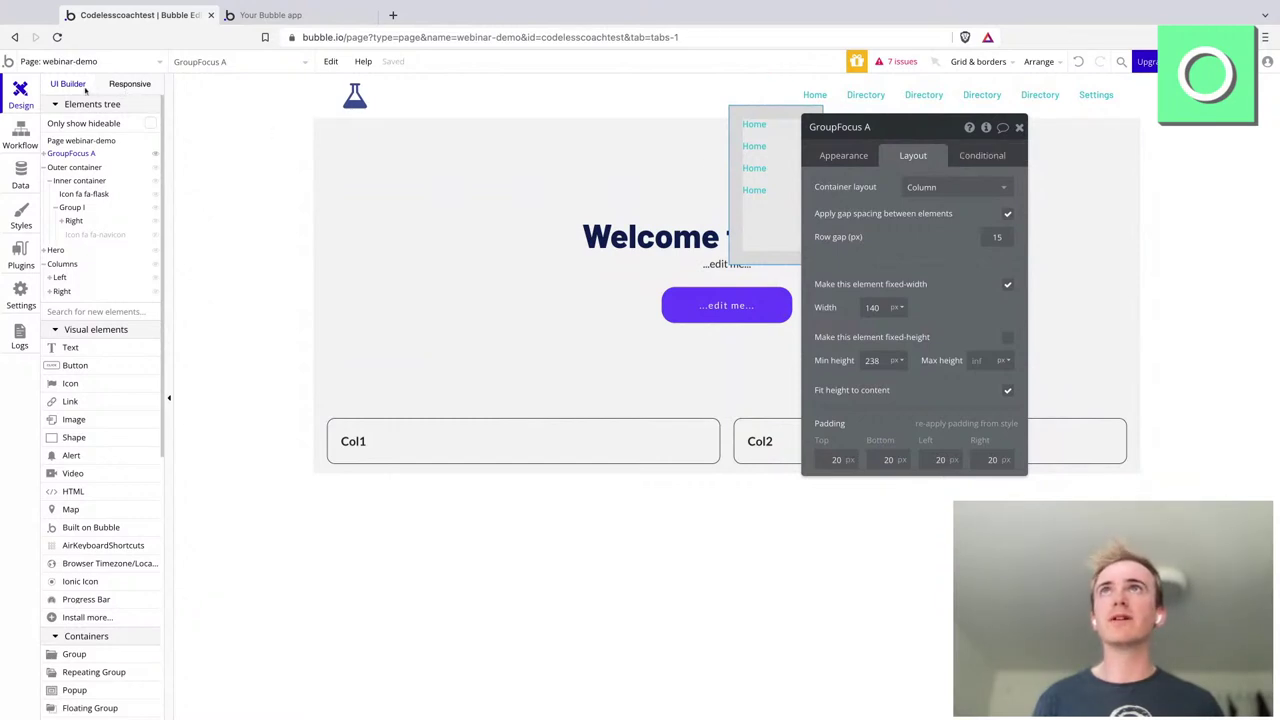
- Start a click workflow for the menu icon in the header
{"action": "left_click", "coordinate": [82, 237]}
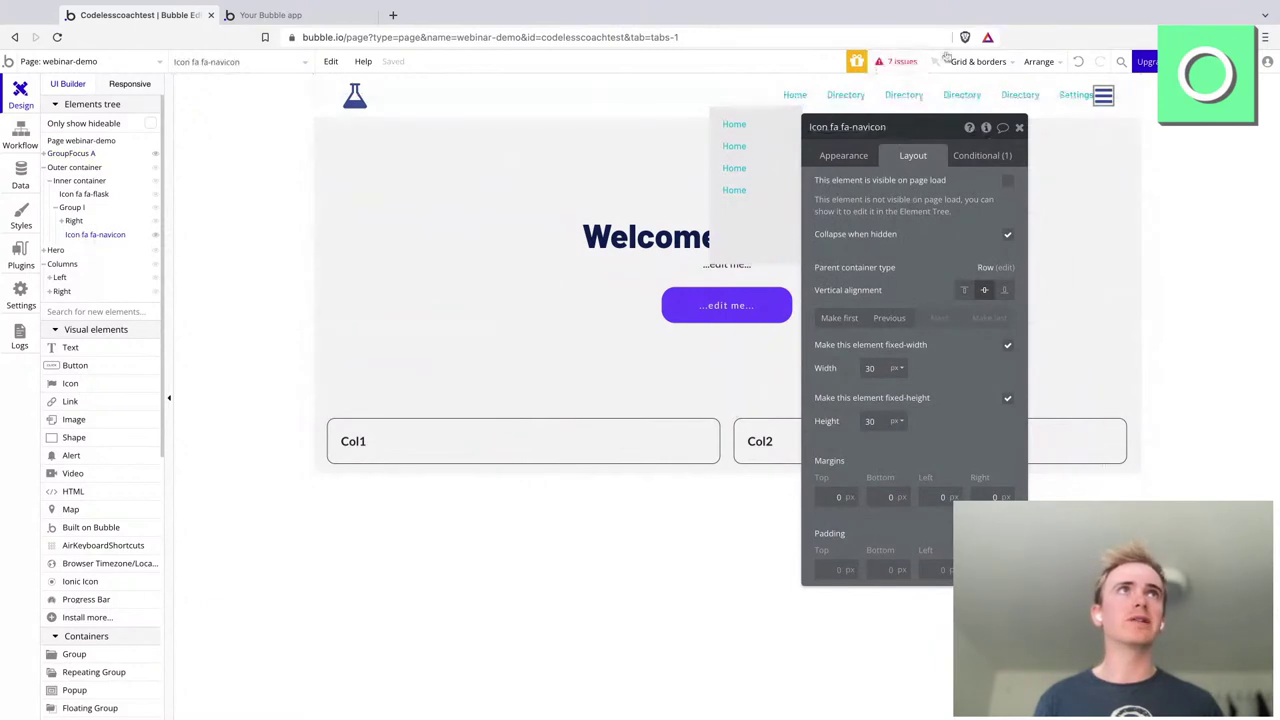
{"action": "left_click", "coordinate": [848, 157]}
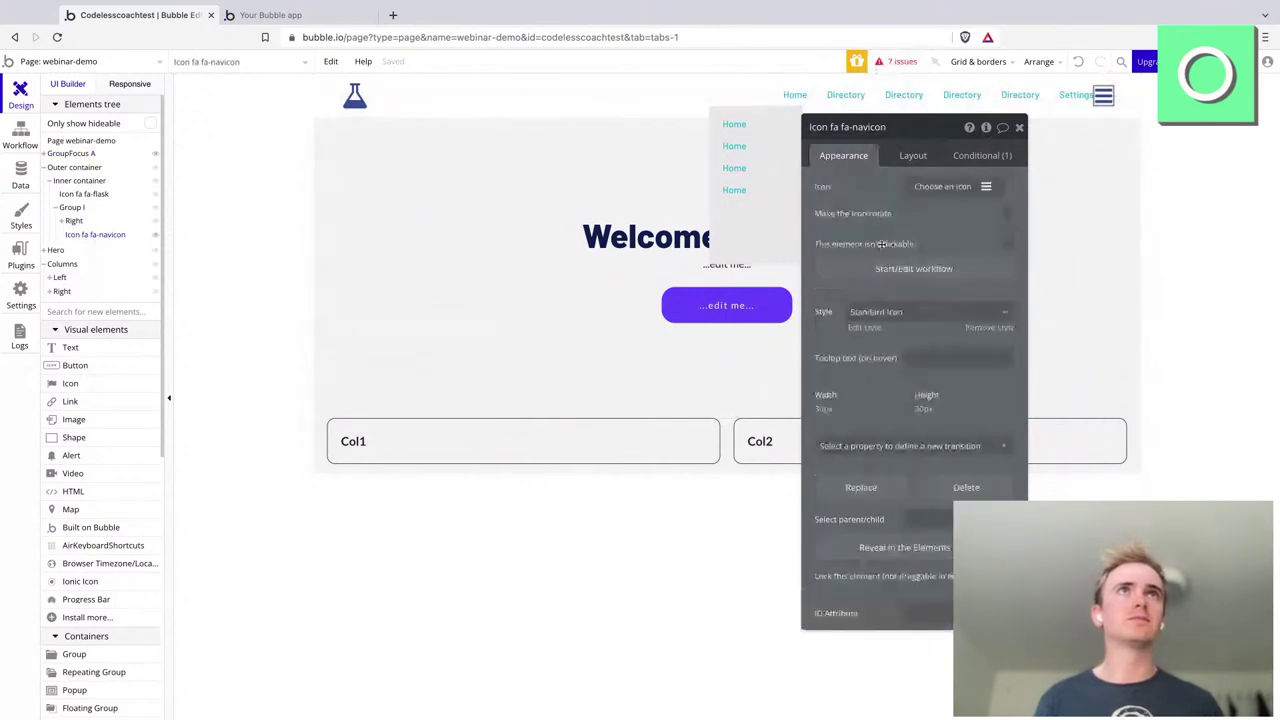
{"action": "left_click", "coordinate": [893, 270]}
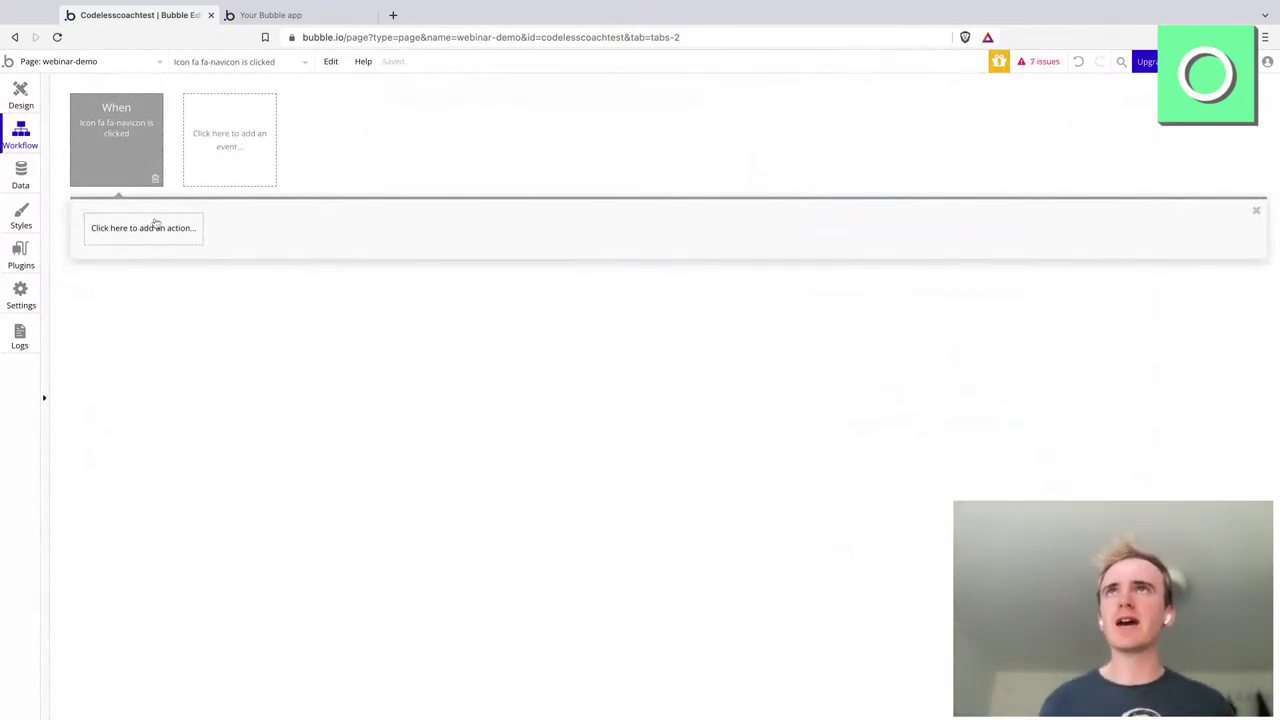
- Add a Toggle element action to the menu icon's click workflow, targeting GroupFocus A
{"action": "left_click", "coordinate": [156, 229]}
{"action": "mouse_move", "coordinate": [163, 409]}
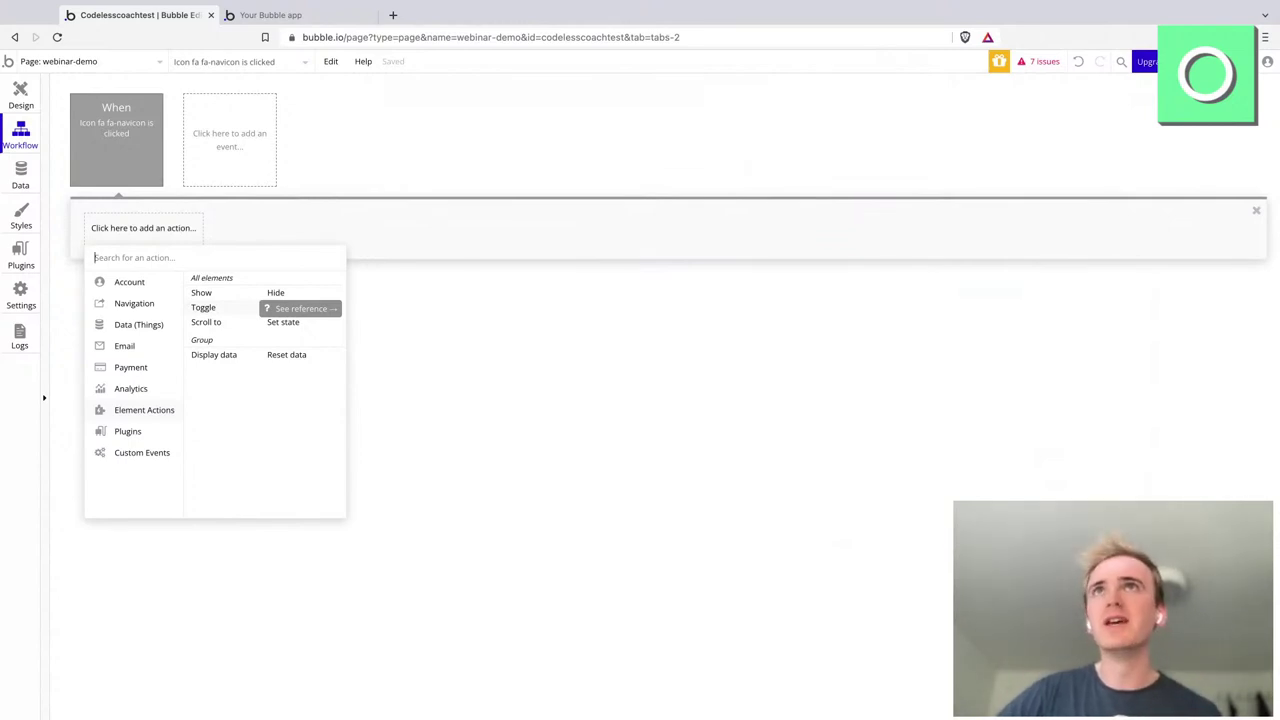
{"action": "left_click", "coordinate": [203, 307]}
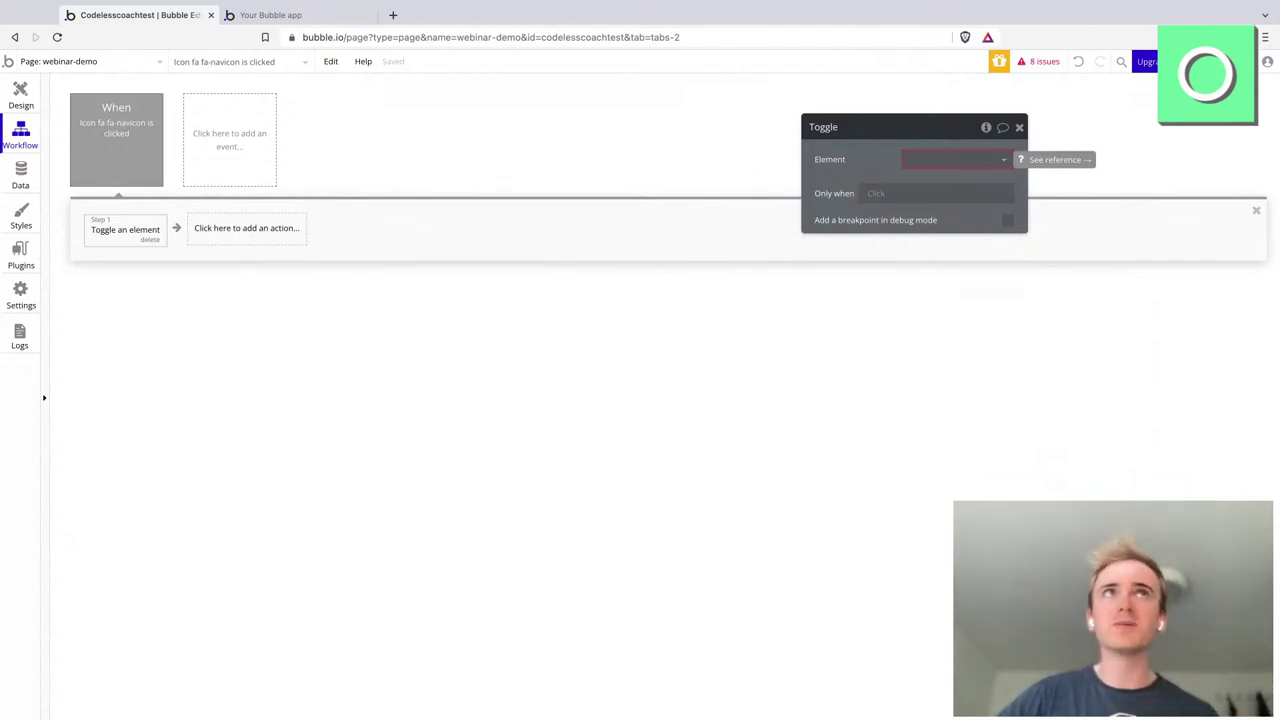
{"action": "left_click", "coordinate": [899, 160]}
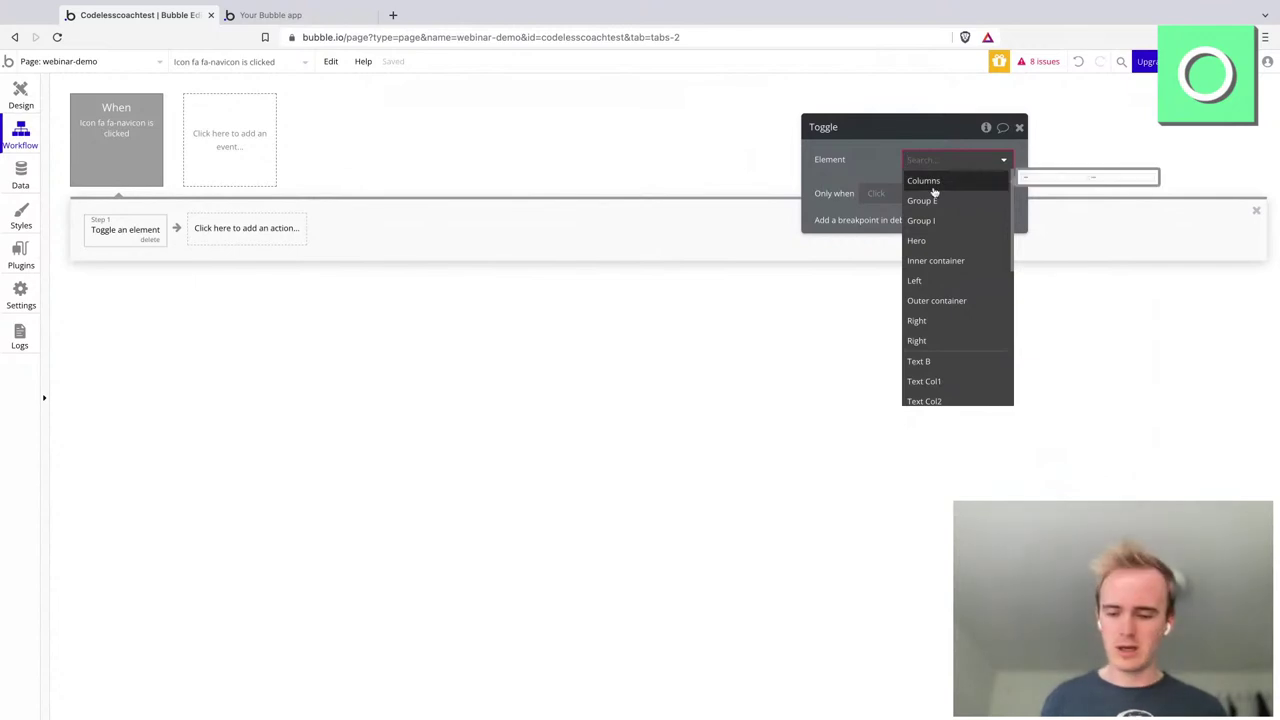
{"action": "type", "text": "grou"}
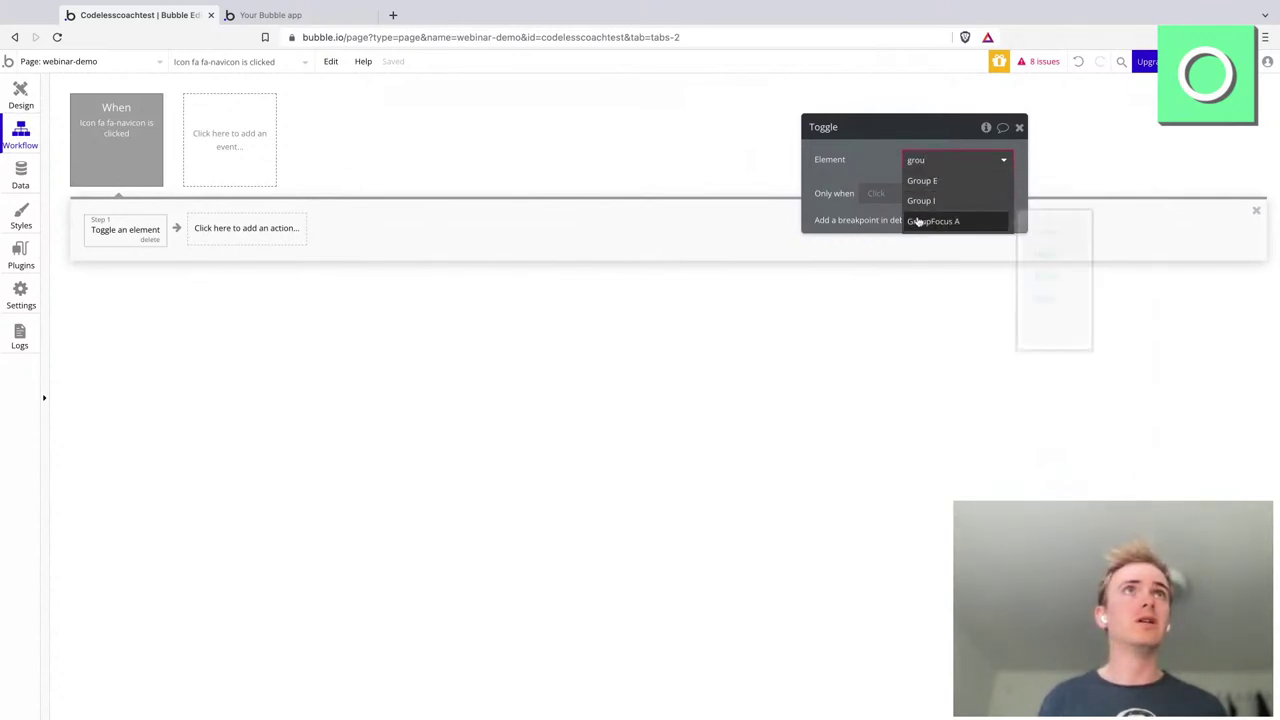
{"action": "left_click", "coordinate": [918, 220]}
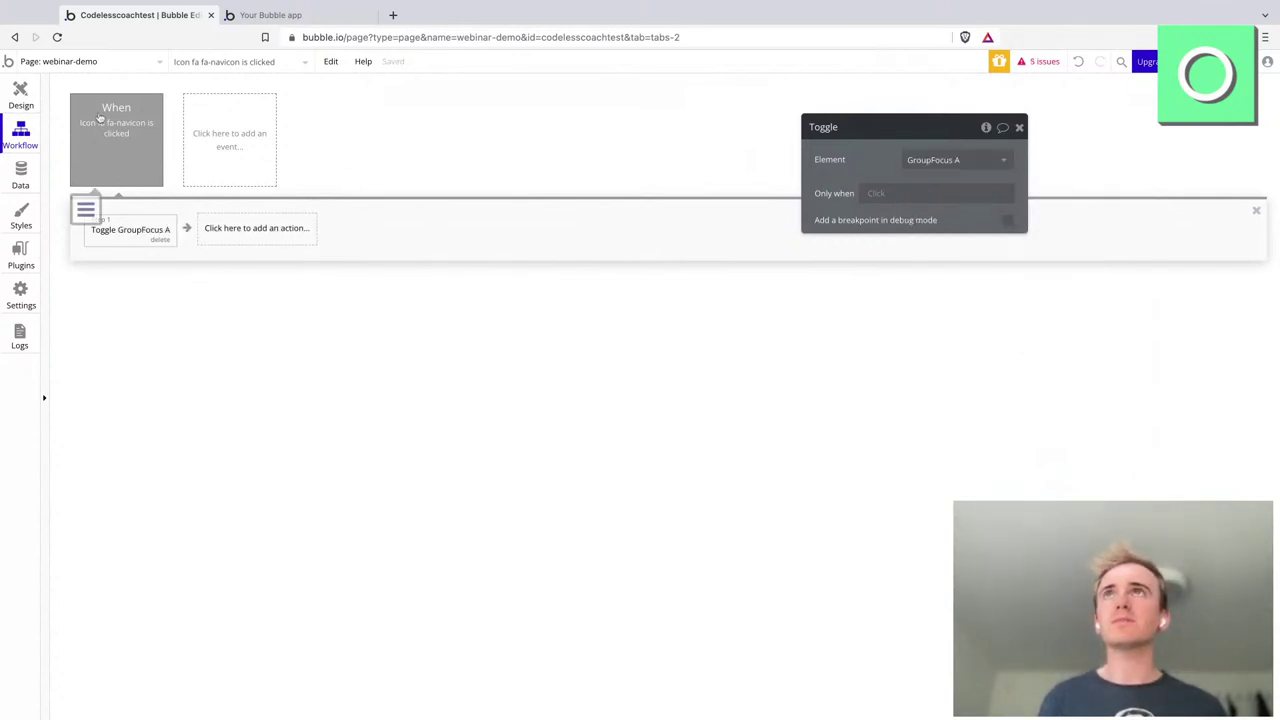
- Check the Group Focus dropdown at a narrower page width in the responsive view and set its top offset to 20
{"action": "left_click", "coordinate": [21, 95]}
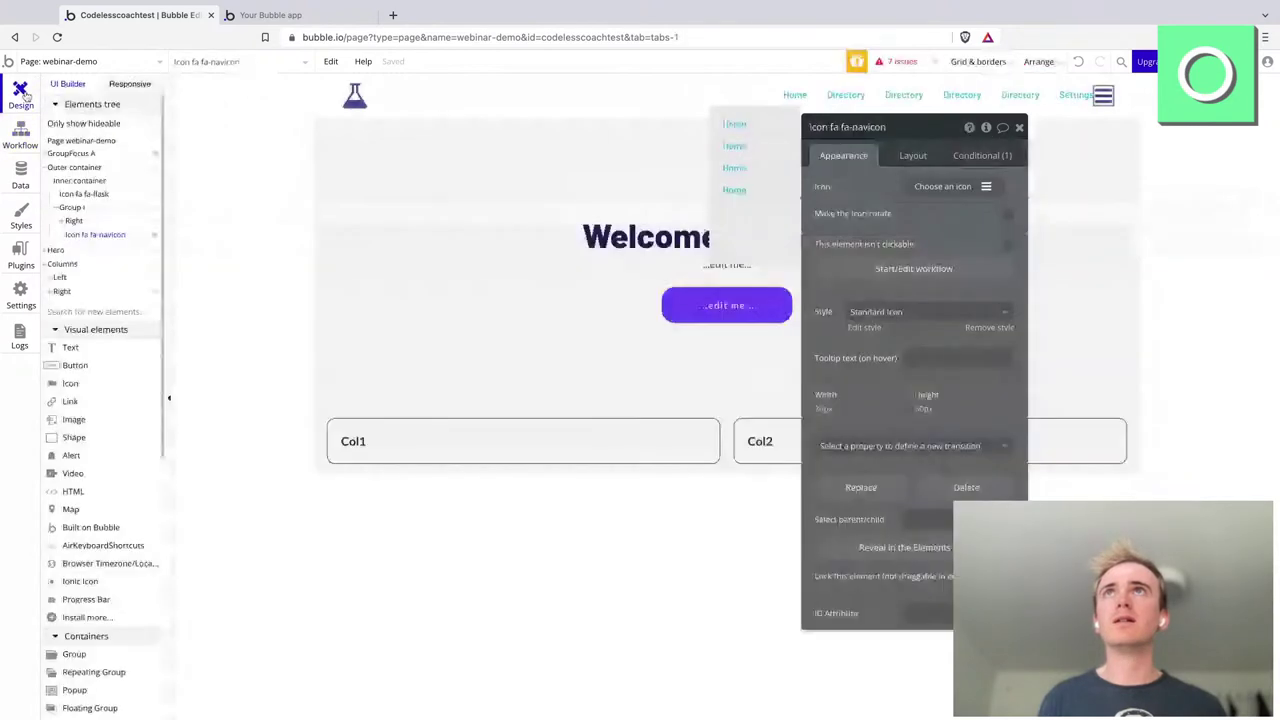
{"action": "left_click", "coordinate": [145, 86]}
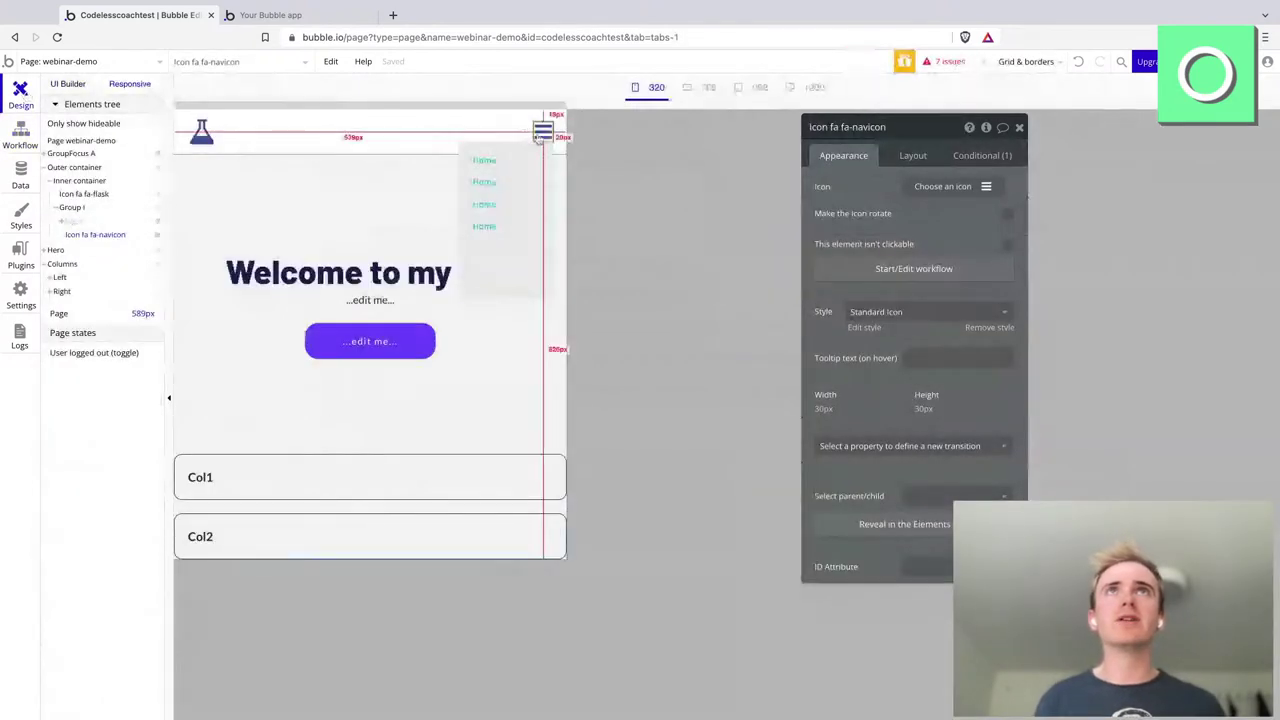
{"action": "left_click", "coordinate": [490, 252]}
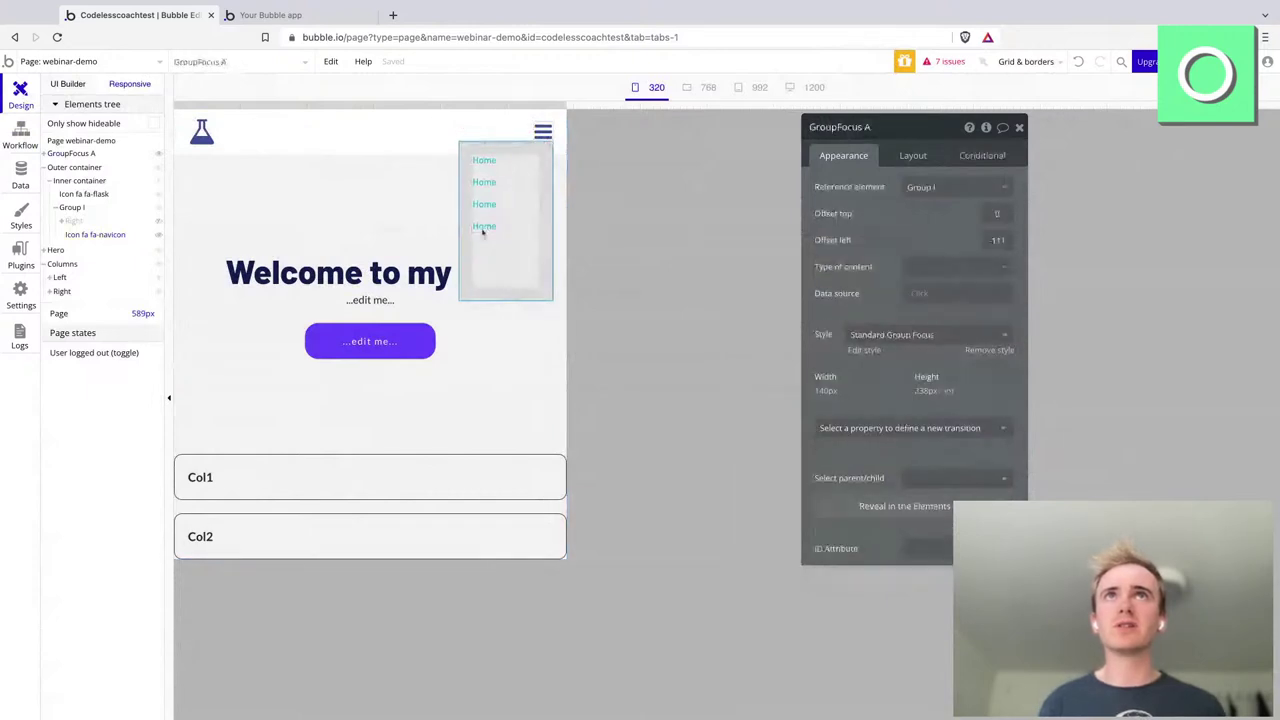
{"action": "left_click_drag", "start_coordinate": [557, 99], "coordinate": [346, 104]}
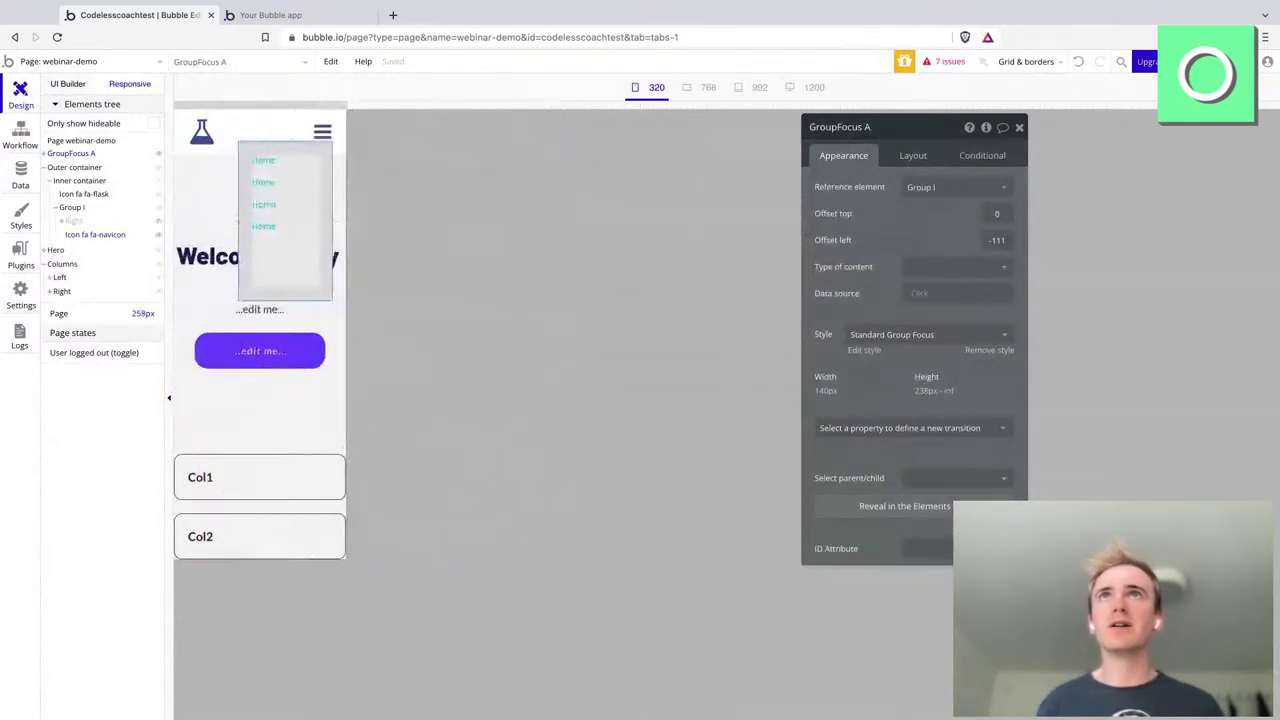
{"action": "left_click", "coordinate": [1006, 213]}
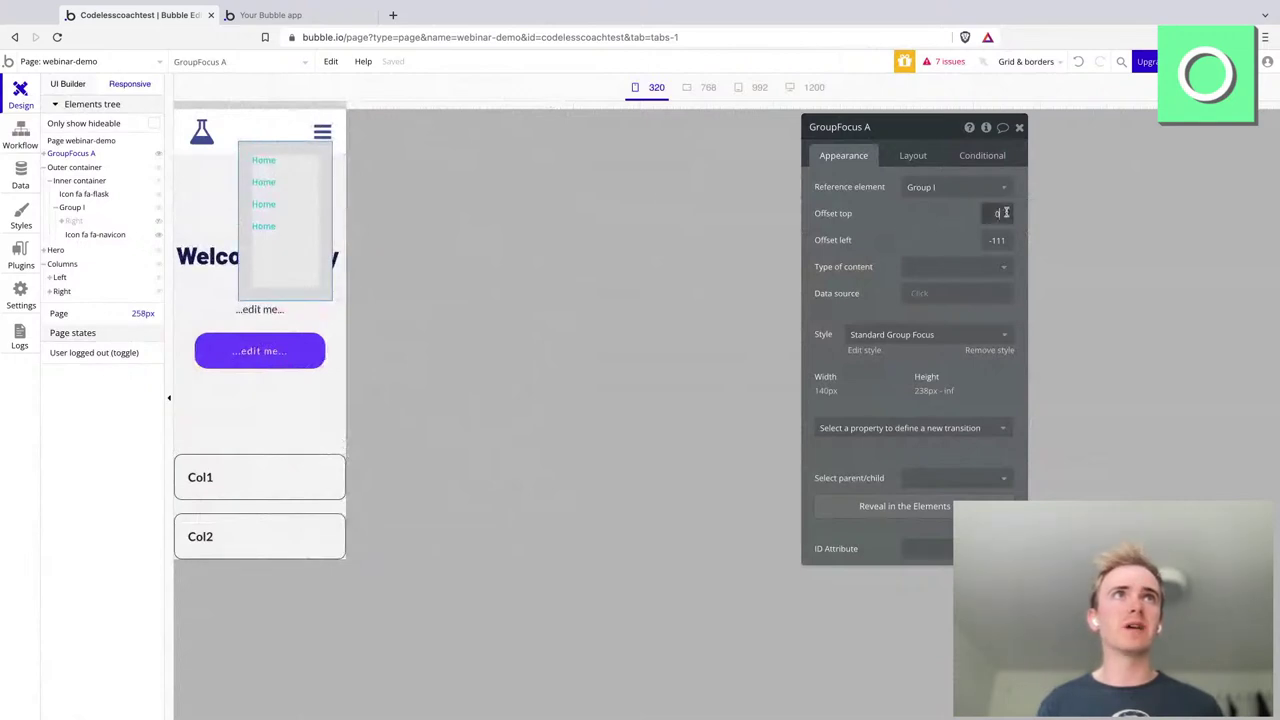
{"action": "type", "text": "20"}
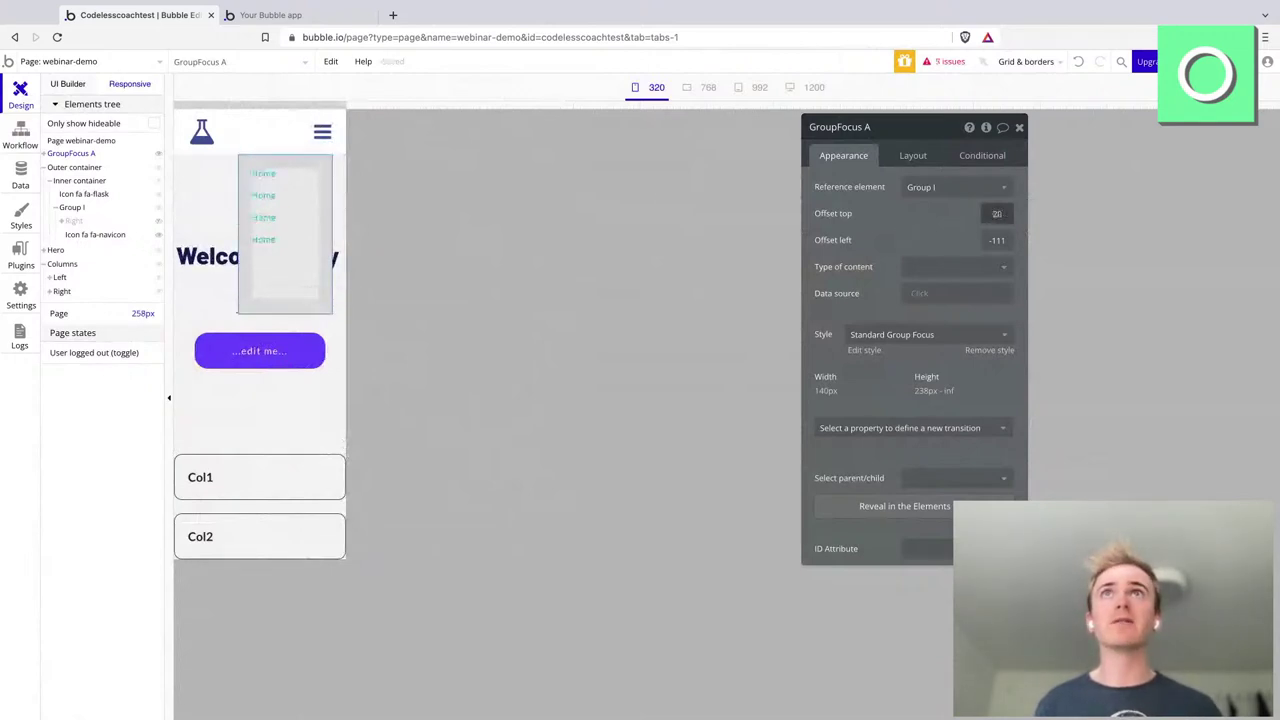
{"action": "key", "text": "Return"}
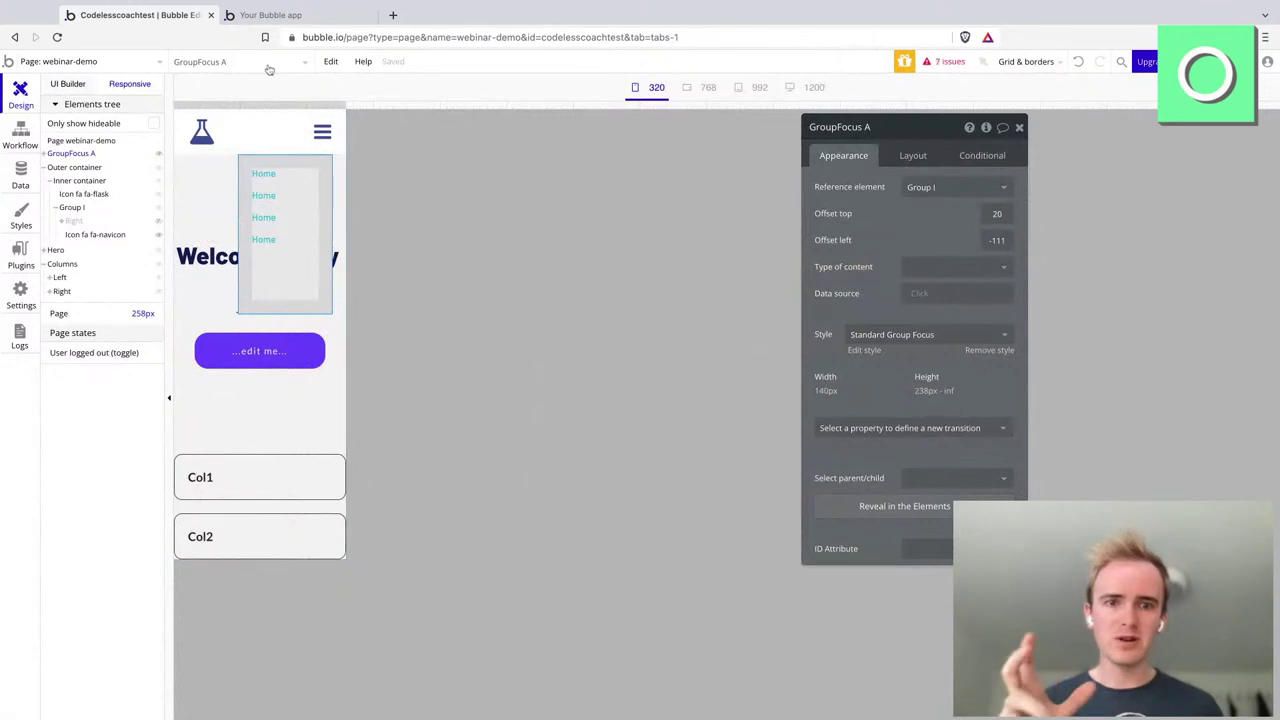
{"action": "left_click_drag", "start_coordinate": [346, 105], "coordinate": [600, 106]}
- Add a second condition to the menu icon that applies when GroupFocus A is visible
{"action": "left_click", "coordinate": [68, 83]}
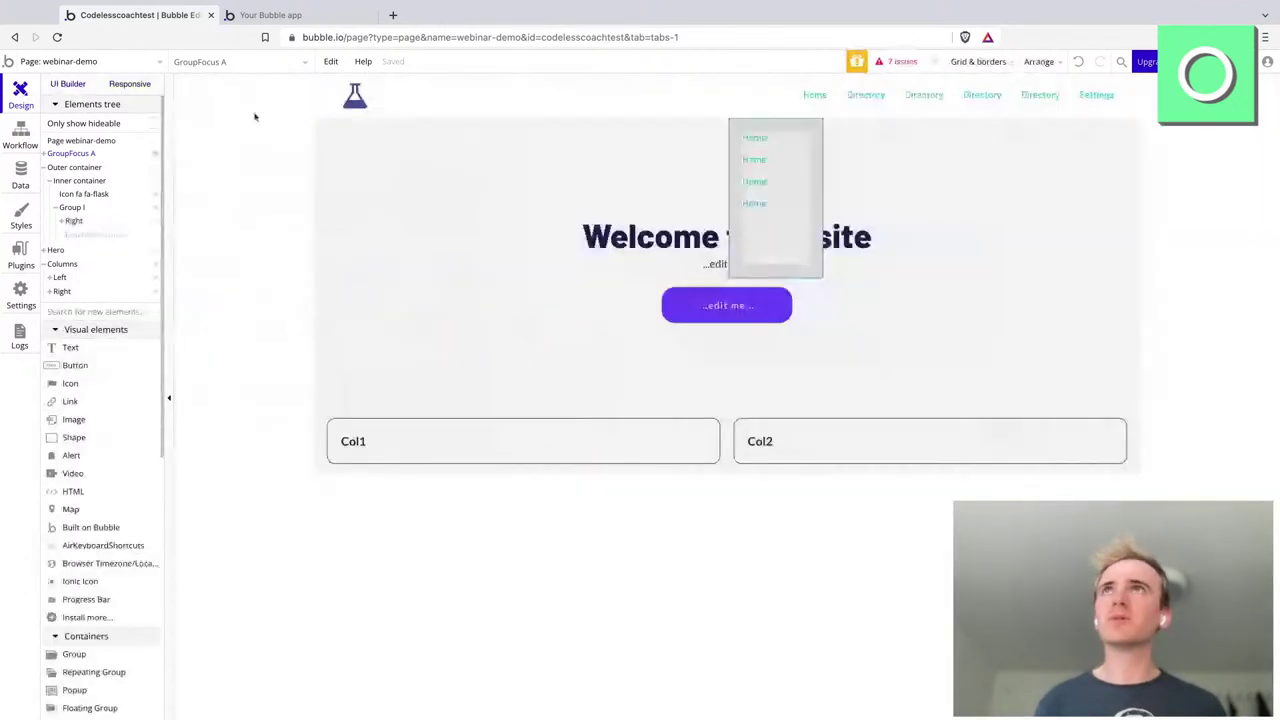
{"action": "left_click", "coordinate": [119, 237]}
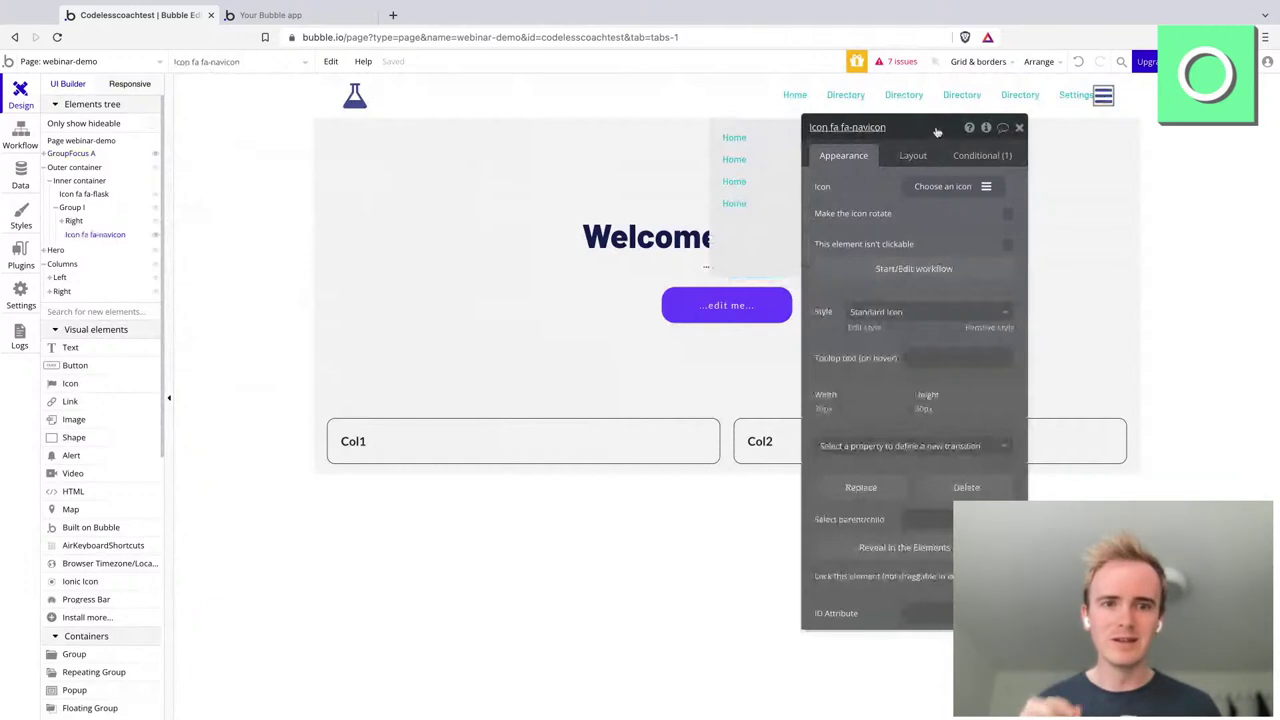
{"action": "left_click", "coordinate": [976, 155]}
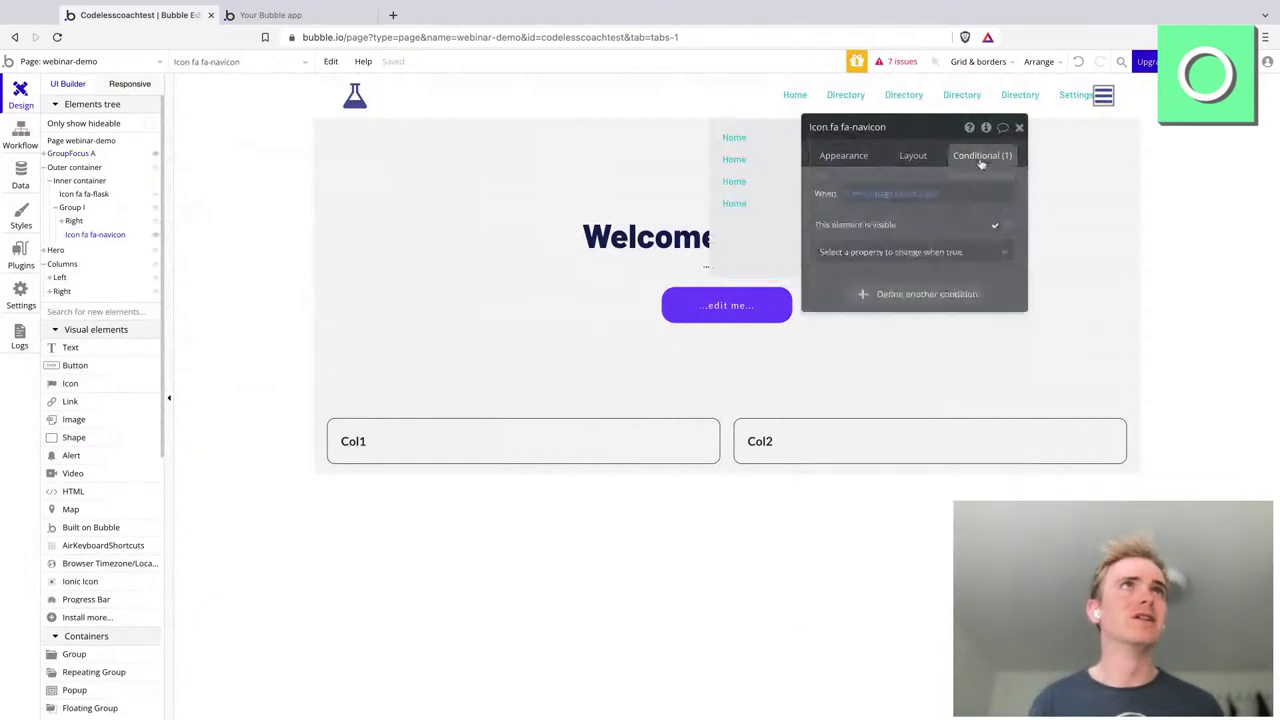
{"action": "left_click", "coordinate": [900, 293]}
{"action": "left_click", "coordinate": [859, 296]}
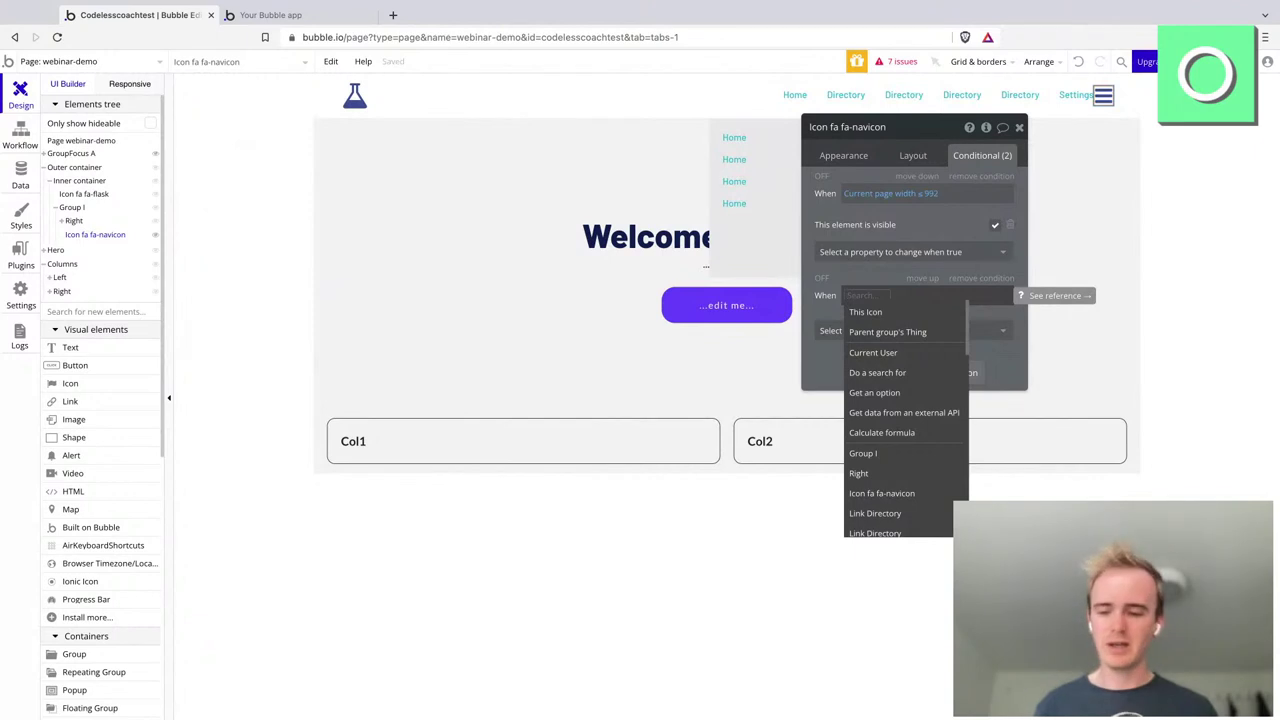
{"action": "type", "text": "grou"}
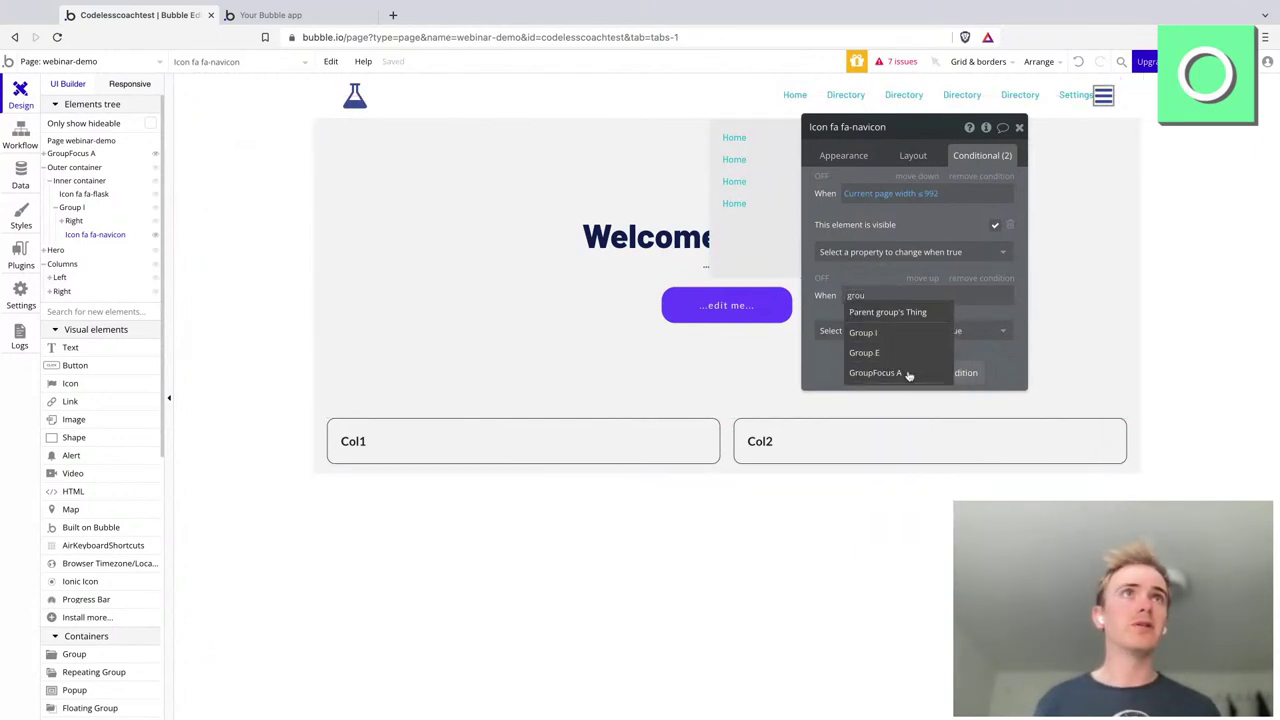
{"action": "left_click", "coordinate": [906, 372]}
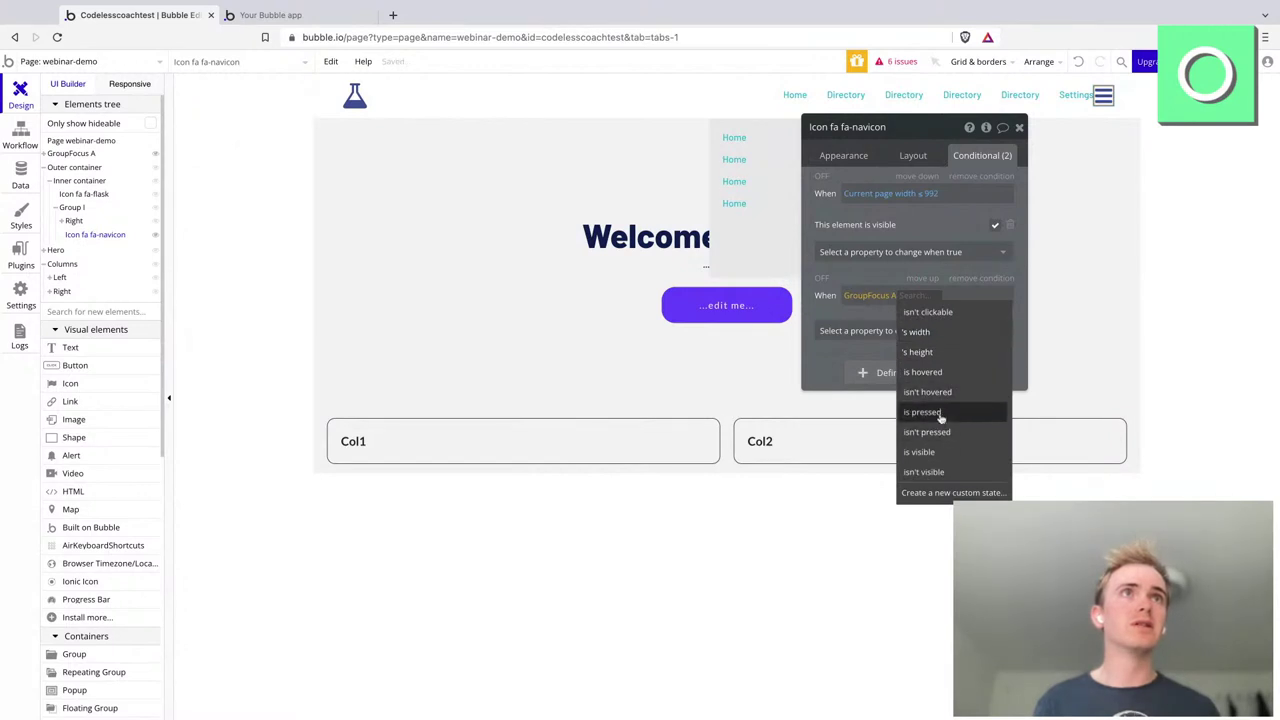
{"action": "left_click", "coordinate": [929, 451]}
- Make the menu icon's new condition change the icon to the plain close (X) icon
{"action": "left_click", "coordinate": [907, 333]}
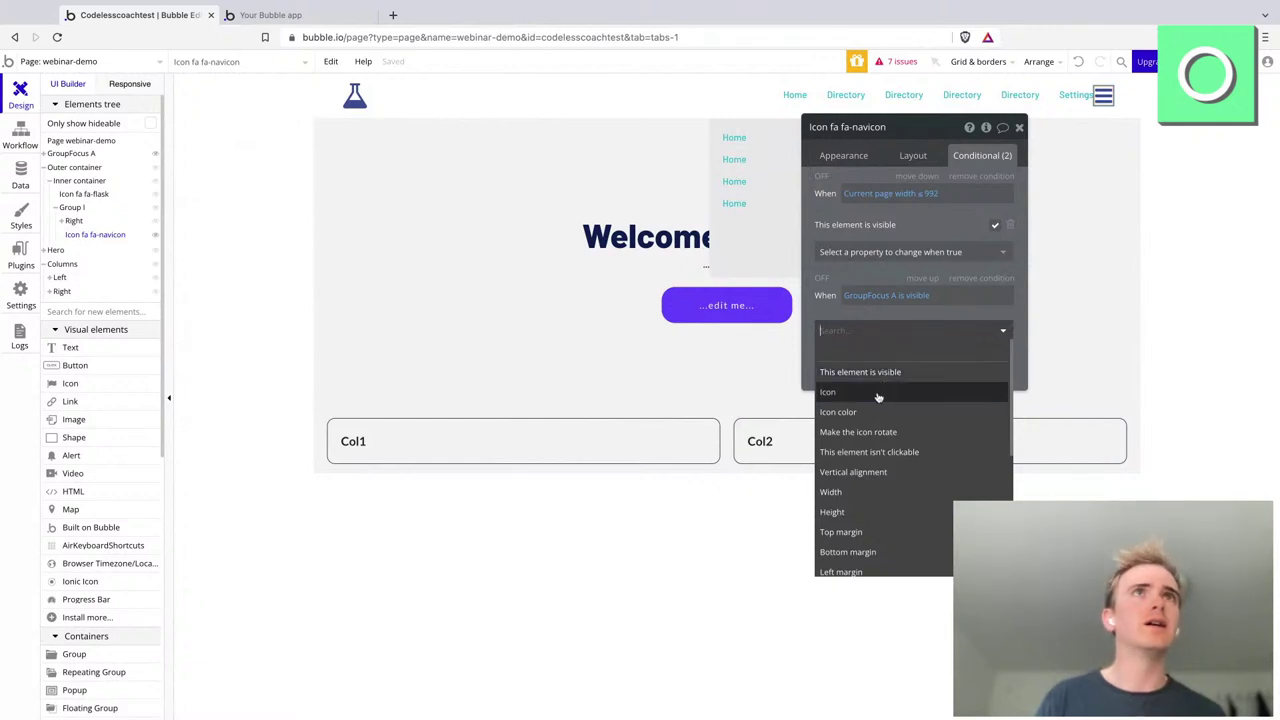
{"action": "left_click", "coordinate": [876, 396]}
{"action": "left_click", "coordinate": [928, 328]}
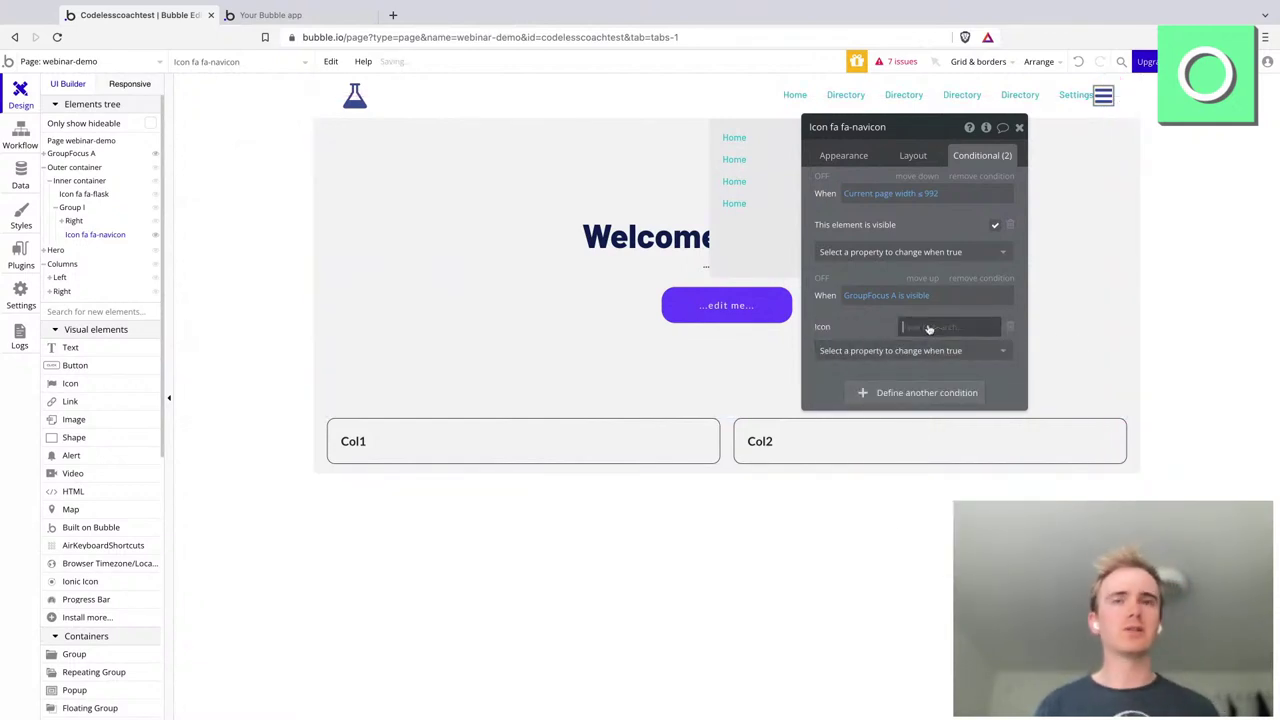
{"action": "type", "text": "close"}
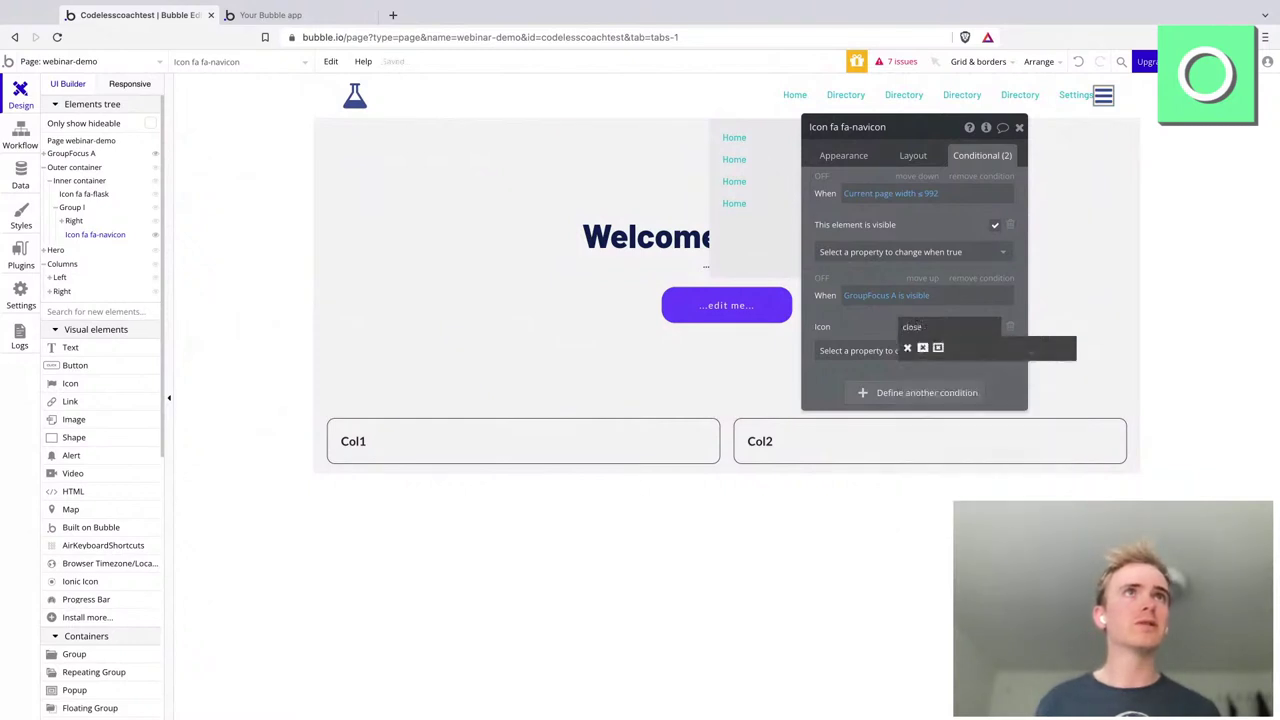
{"action": "left_click", "coordinate": [907, 347]}
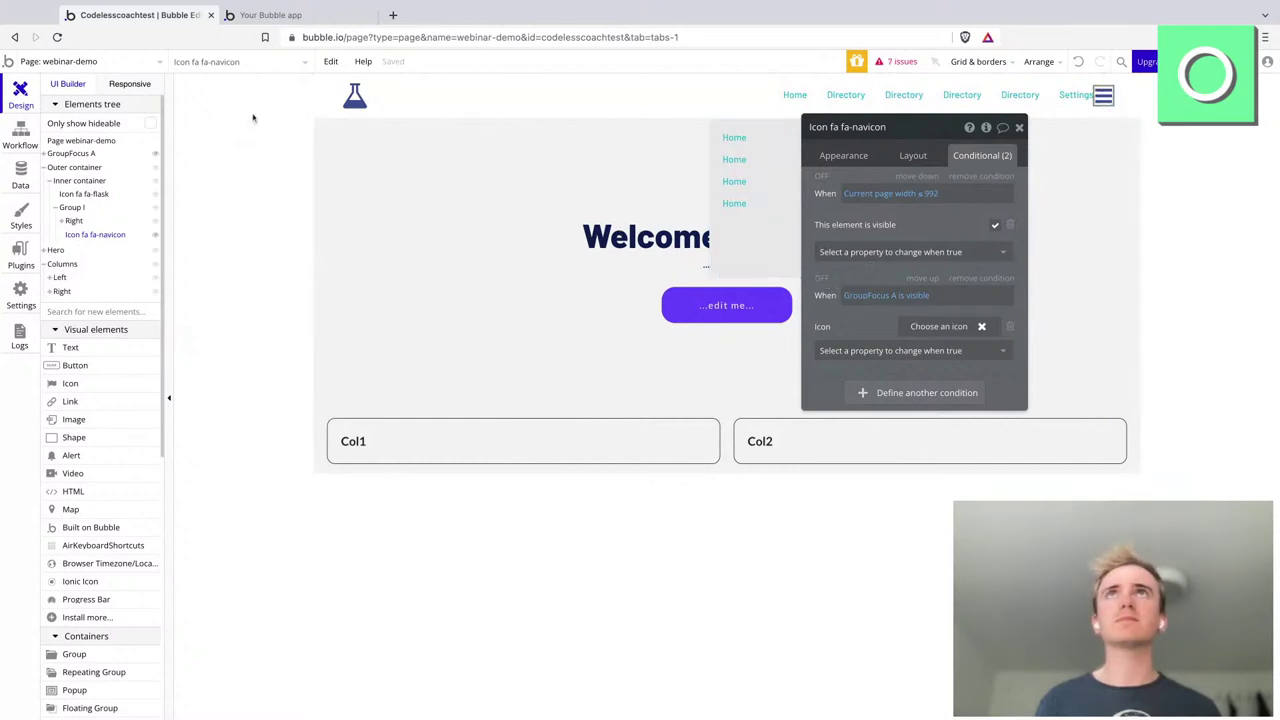
- Reload the webinar-demo preview page and show it in the developer tools' responsive device view
{"action": "left_click", "coordinate": [270, 15]}
{"action": "left_click", "coordinate": [327, 37]}
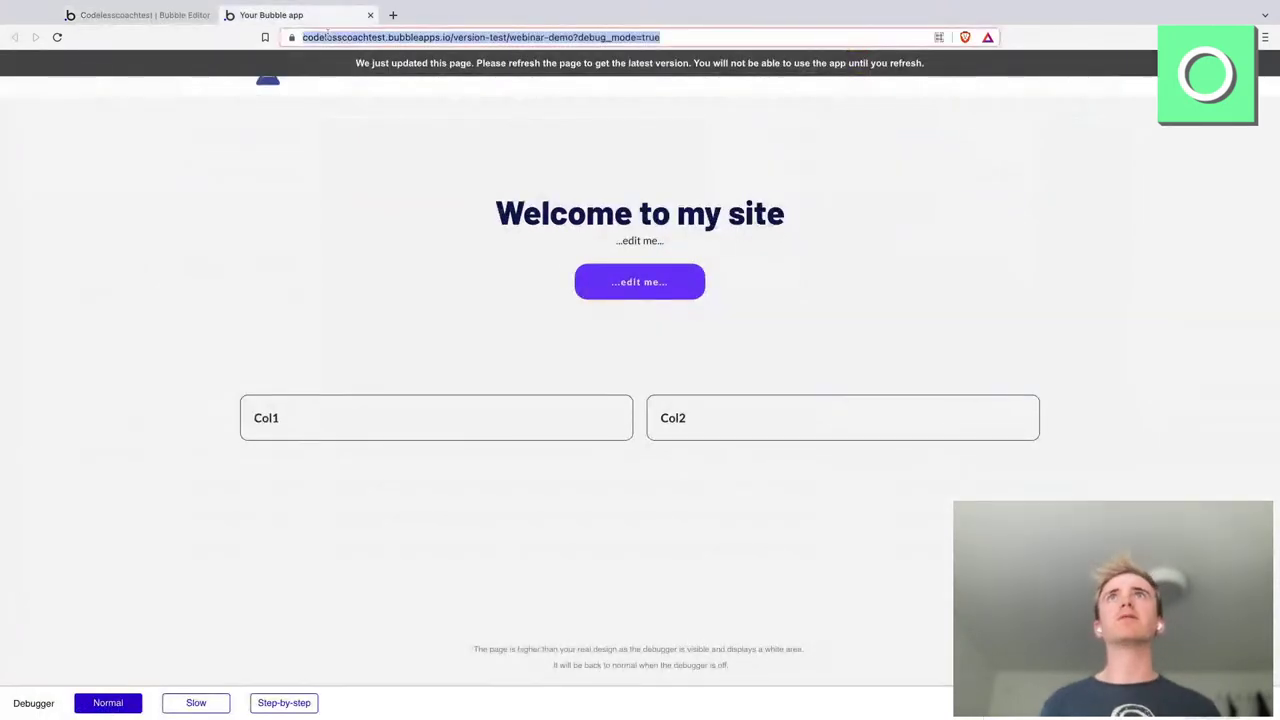
{"action": "key", "text": "Return"}
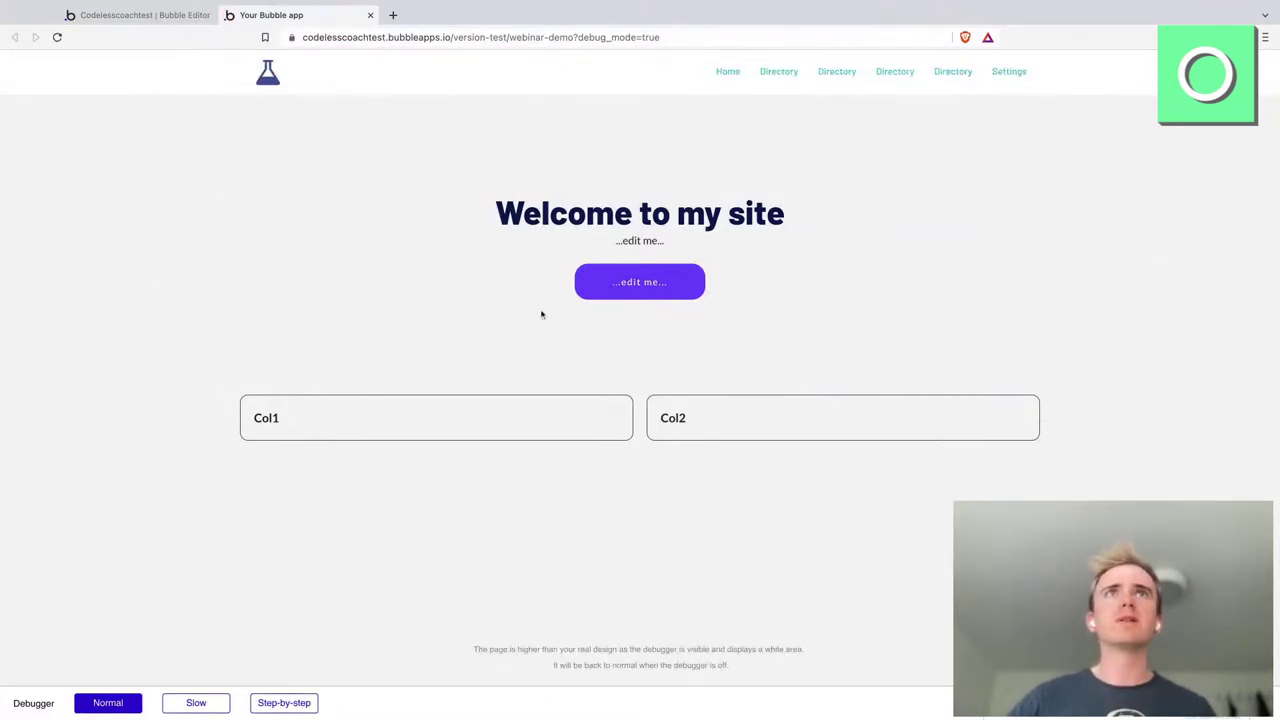
{"action": "key", "text": "super+alt+i"}
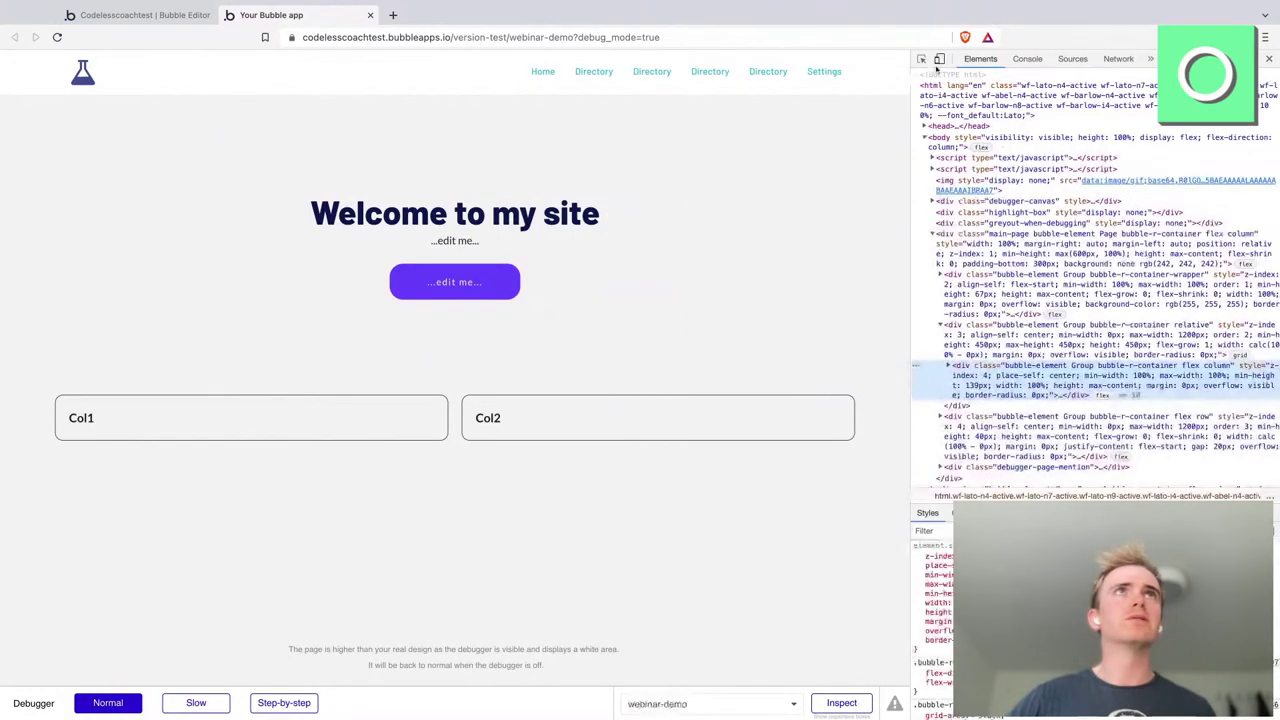
{"action": "left_click", "coordinate": [939, 60]}
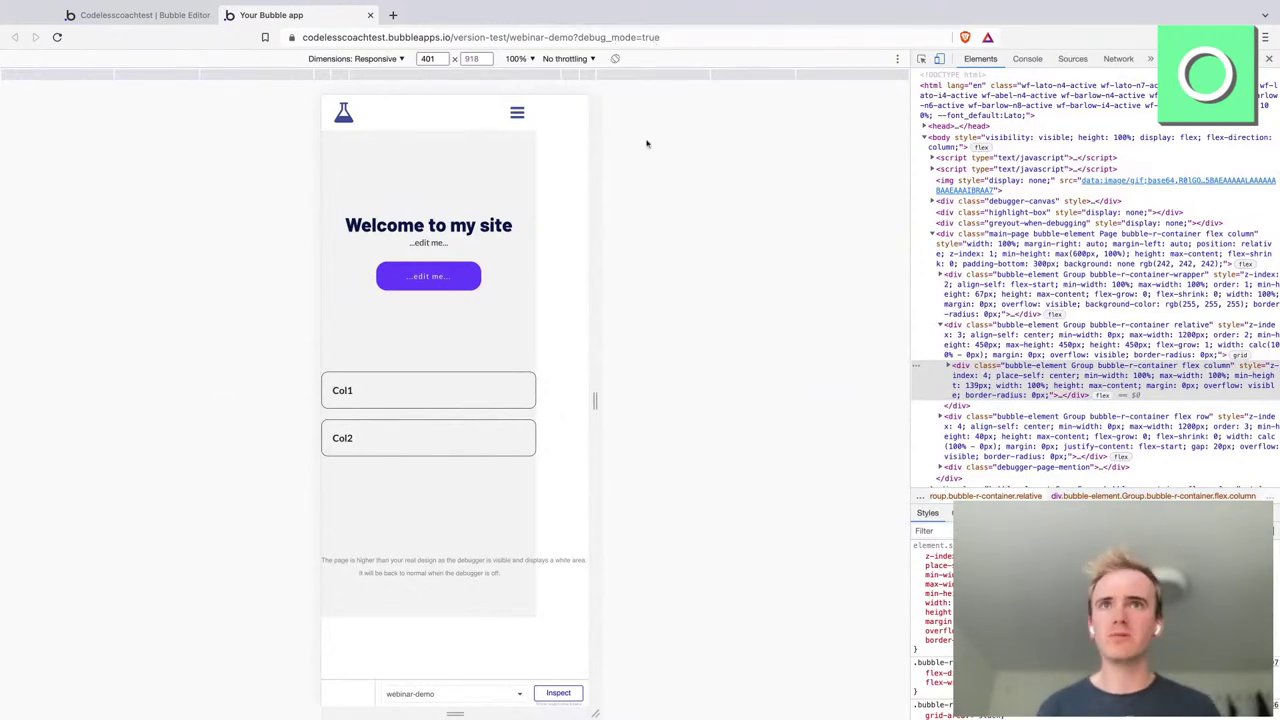
- Reload the preview with debug_mode set to false in its address
{"action": "double_click", "coordinate": [667, 38]}
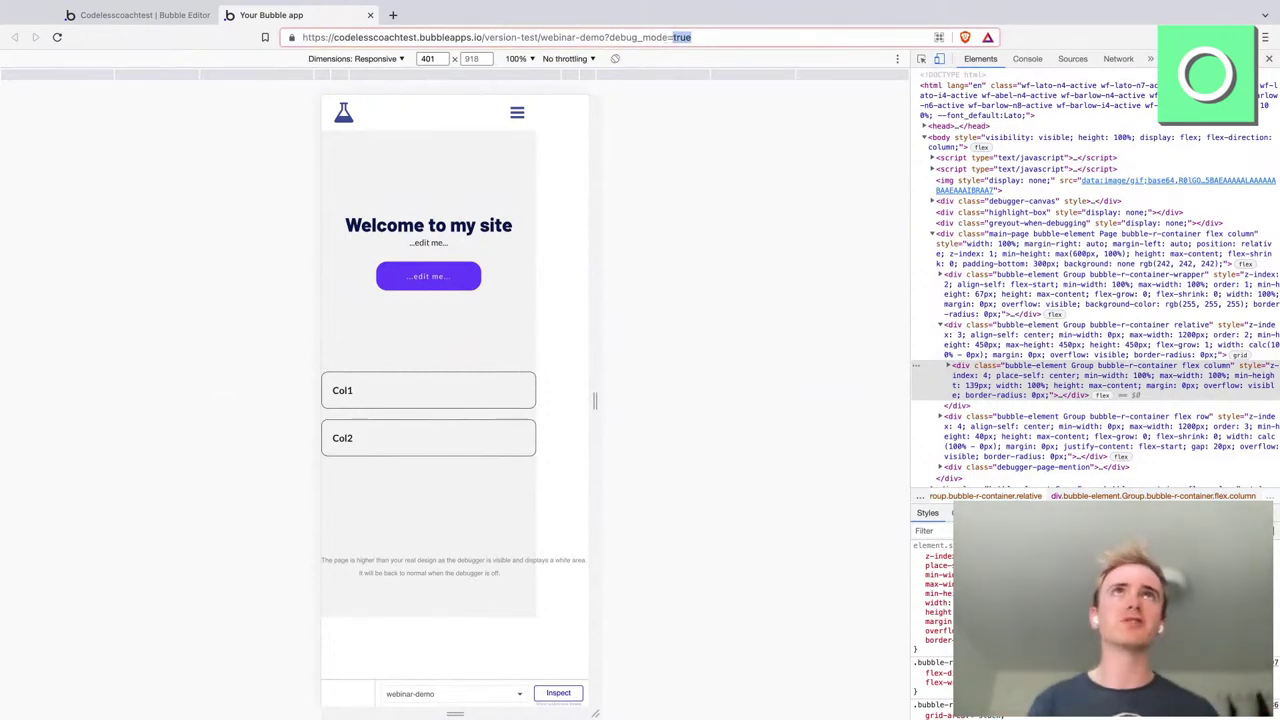
{"action": "type", "text": "fals"}
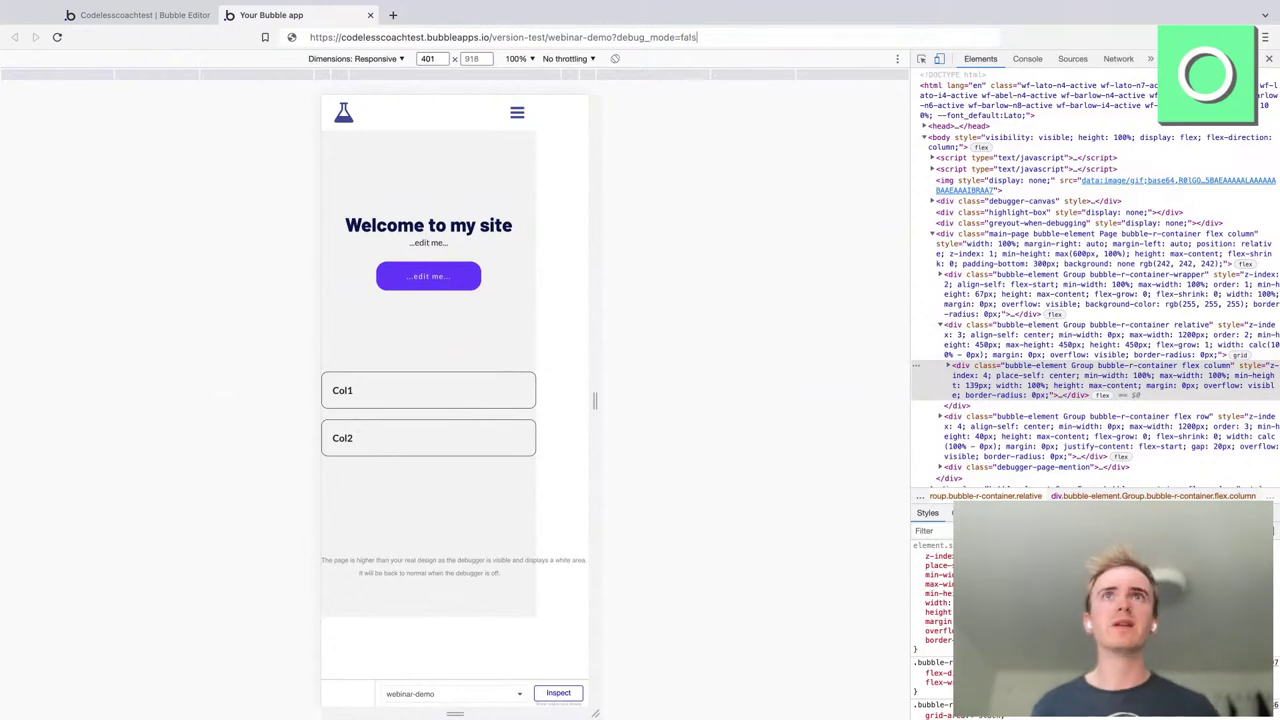
{"action": "type", "text": "e"}
{"action": "key", "text": "Return"}
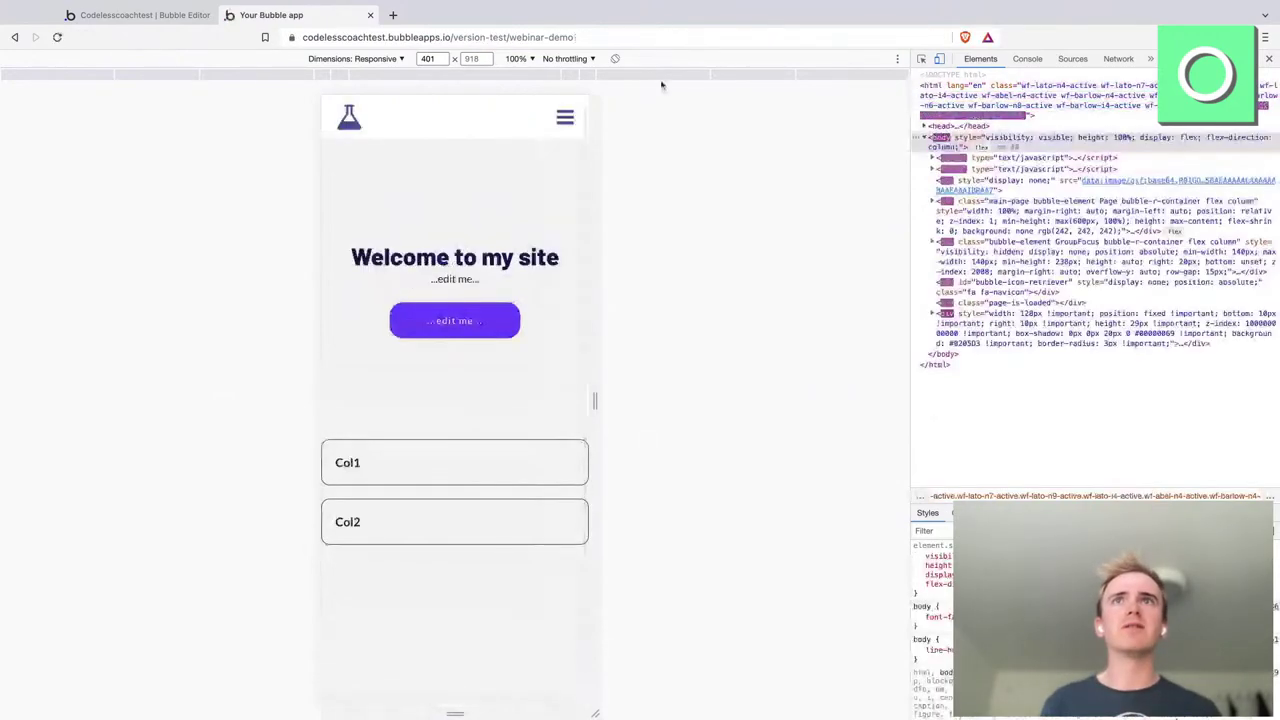
- Narrow the preview to 370 px wide and test toggling the dropdown with the menu icon
{"action": "mouse_move", "coordinate": [595, 400]}
{"action": "left_mouse_down"}
{"action": "mouse_move", "coordinate": [620, 400]}
{"action": "mouse_move", "coordinate": [549, 400]}
{"action": "mouse_move", "coordinate": [850, 400]}
{"action": "mouse_move", "coordinate": [584, 400]}
{"action": "left_mouse_up"}
{"action": "left_click", "coordinate": [547, 116]}
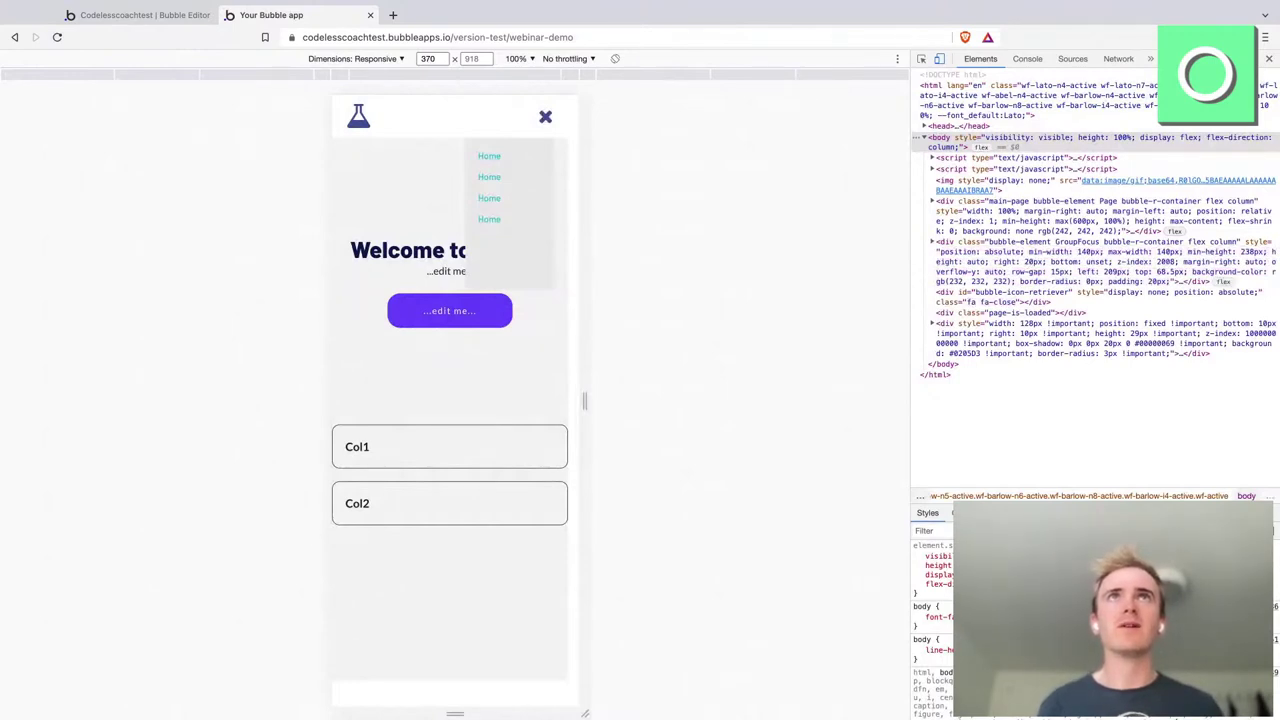
{"action": "left_click", "coordinate": [545, 135]}
{"action": "left_click", "coordinate": [545, 135]}
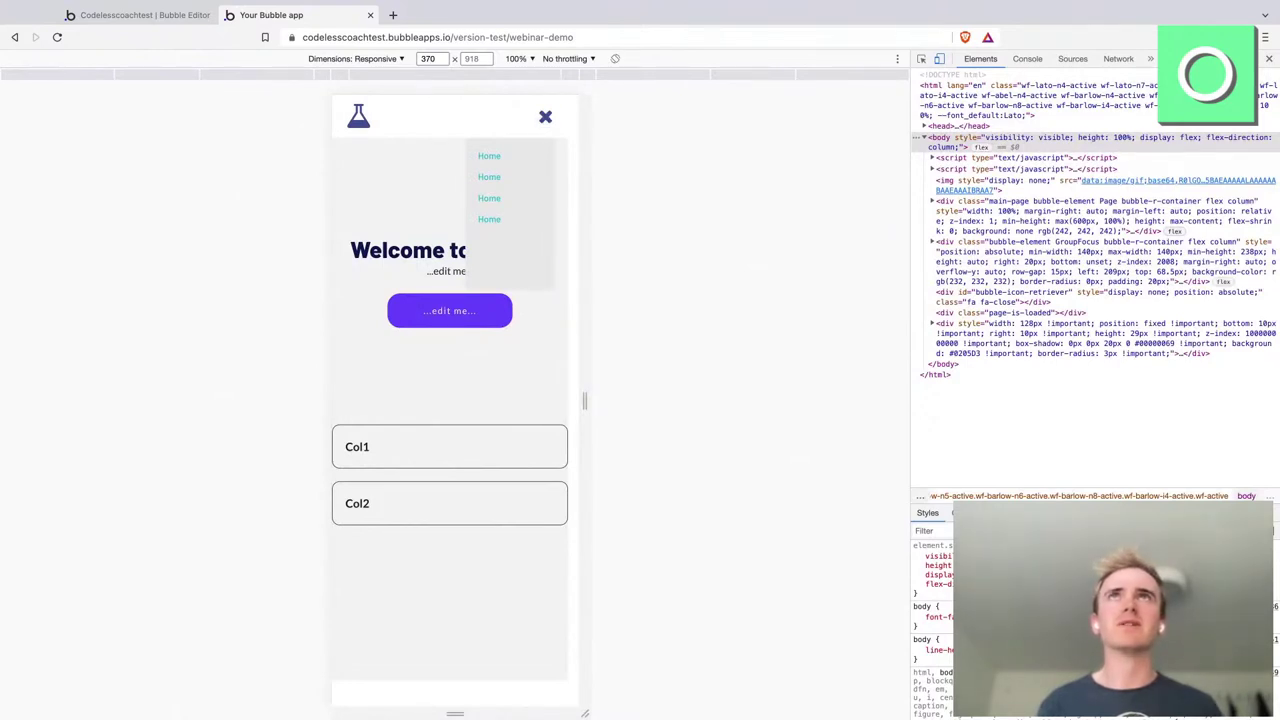
- Review the menu icon's click event and its toggle action in the editor, comparing them with the preview
{"action": "left_click", "coordinate": [150, 19]}
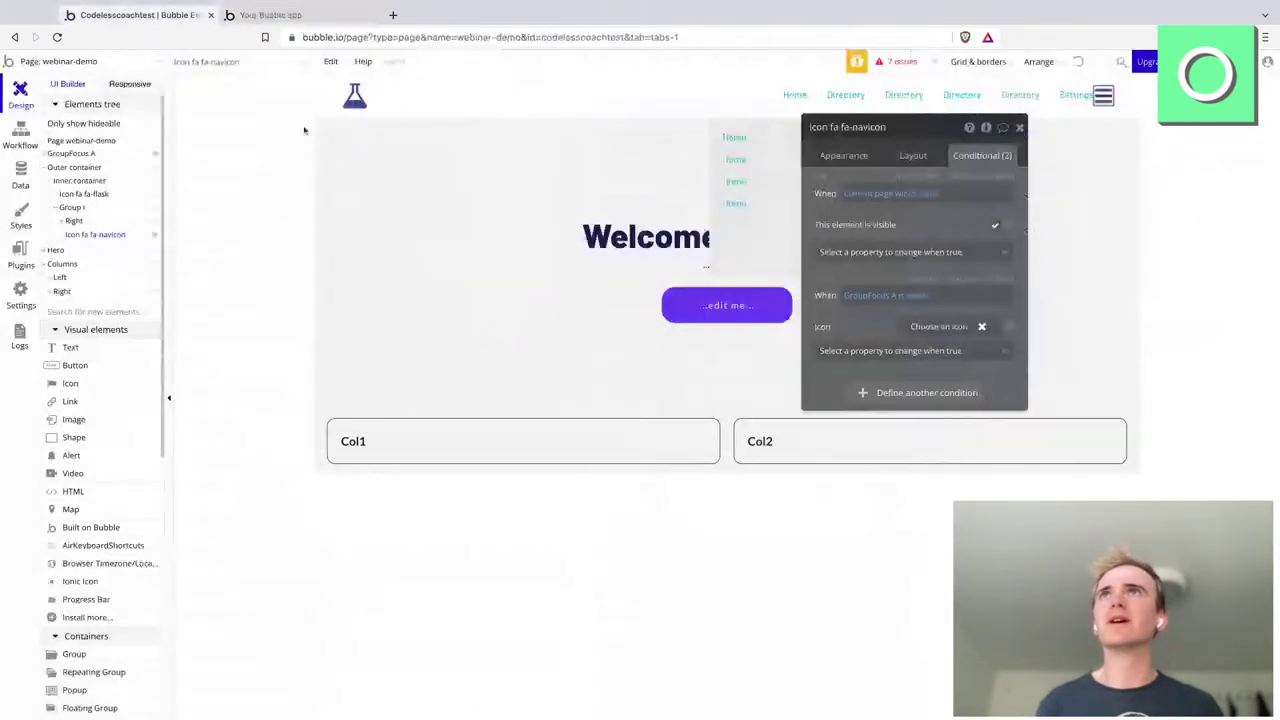
{"action": "left_click", "coordinate": [20, 138]}
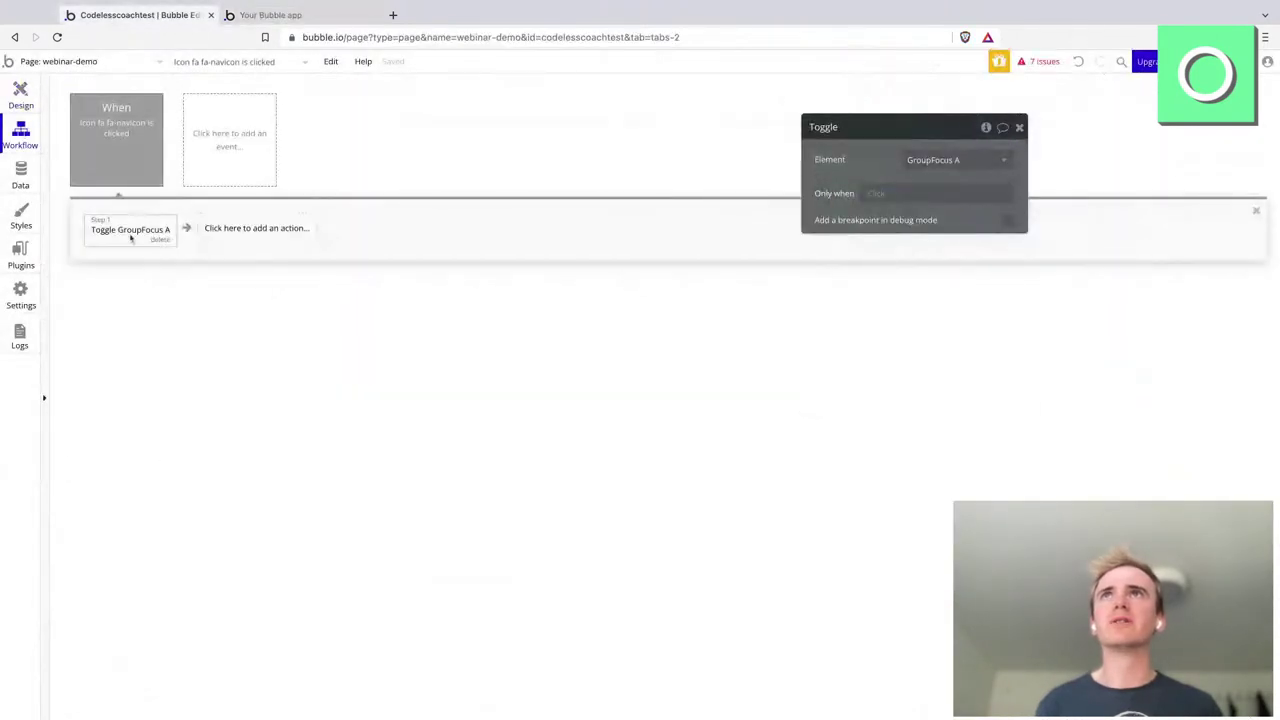
{"action": "left_click", "coordinate": [131, 149]}
{"action": "left_click", "coordinate": [285, 15]}
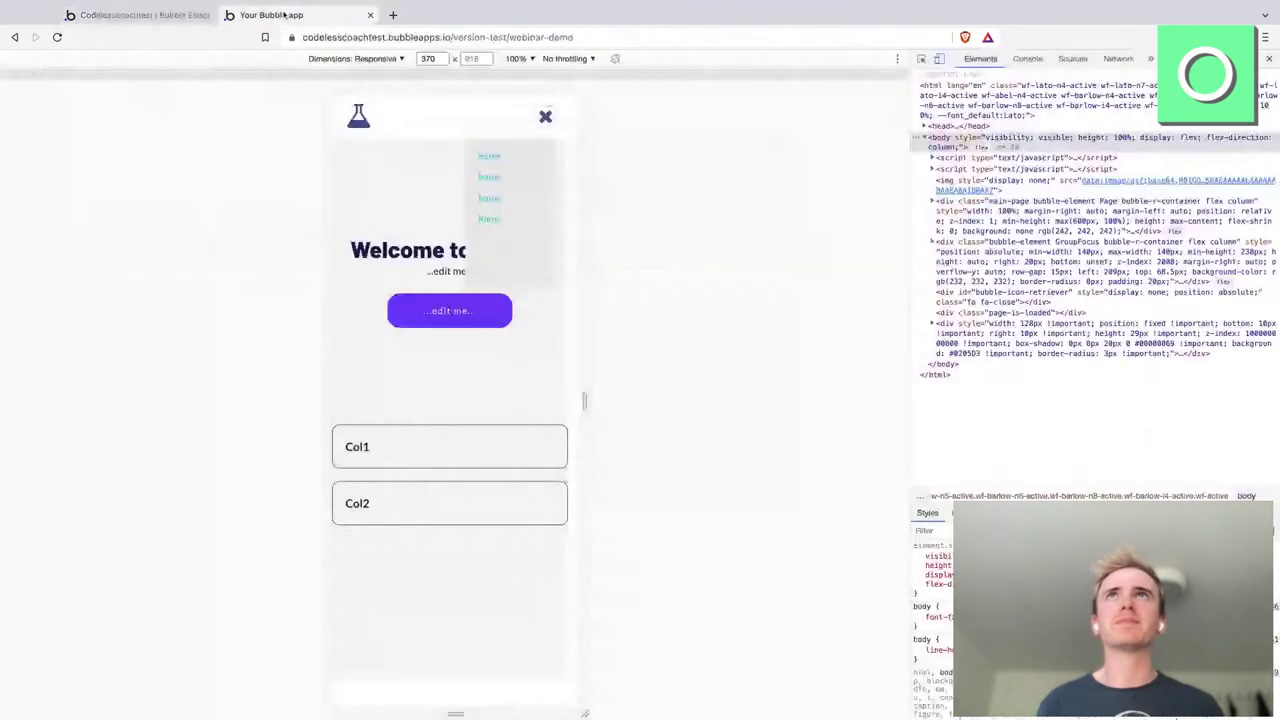
{"action": "key", "text": "ctrl+shift+Tab"}
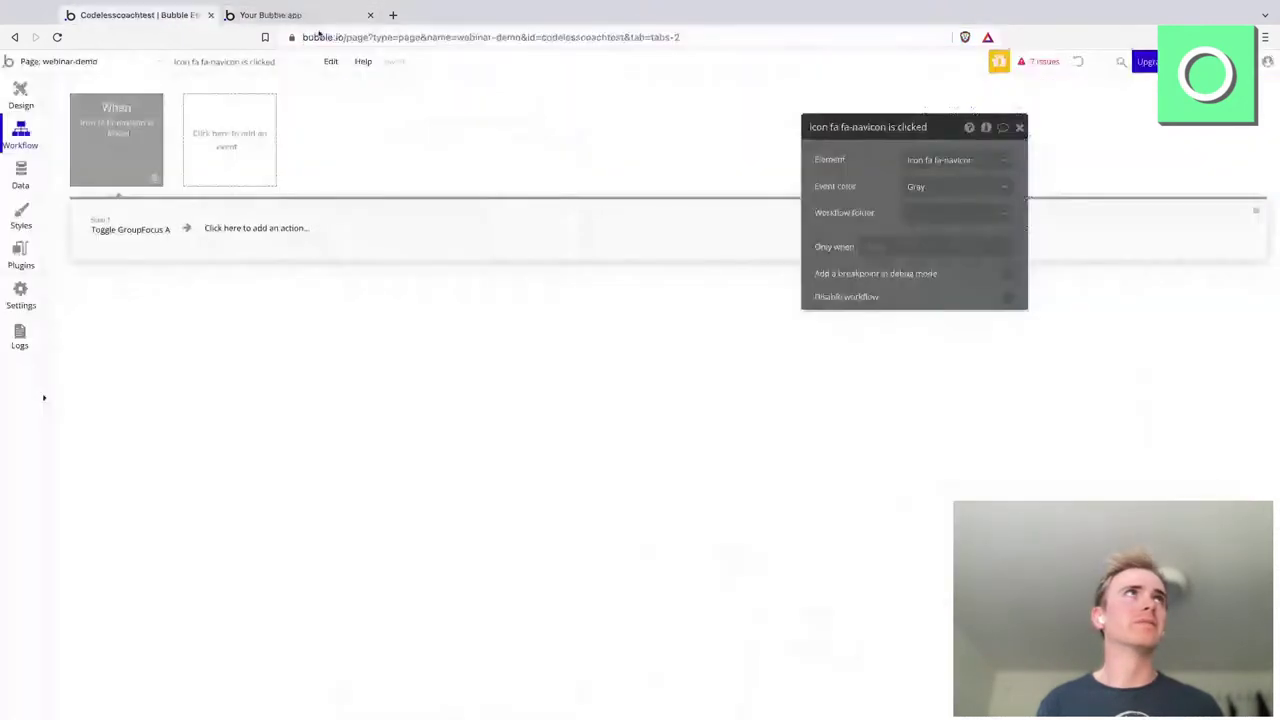